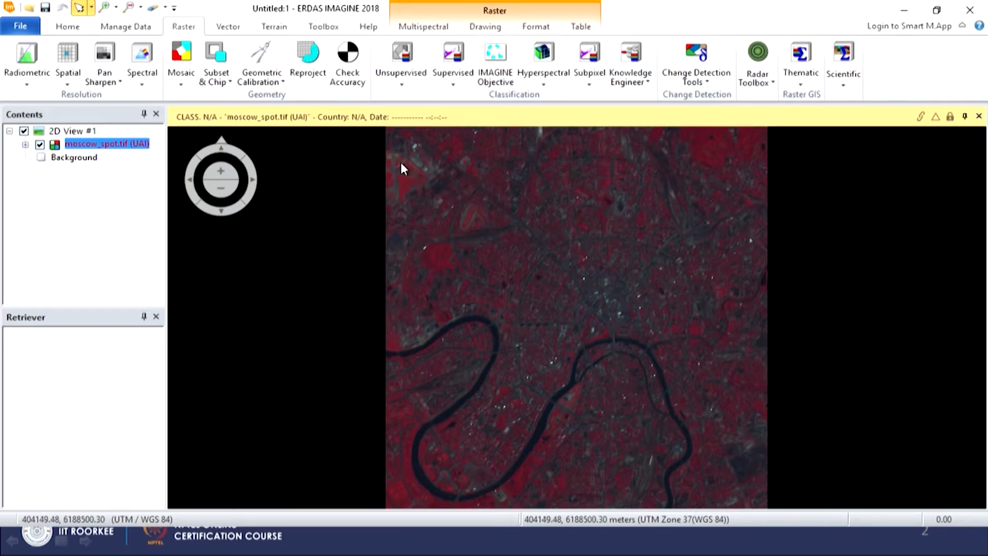
Open Convolution Filtering for the moscow_spot.tif image
mouse_move(412, 118)
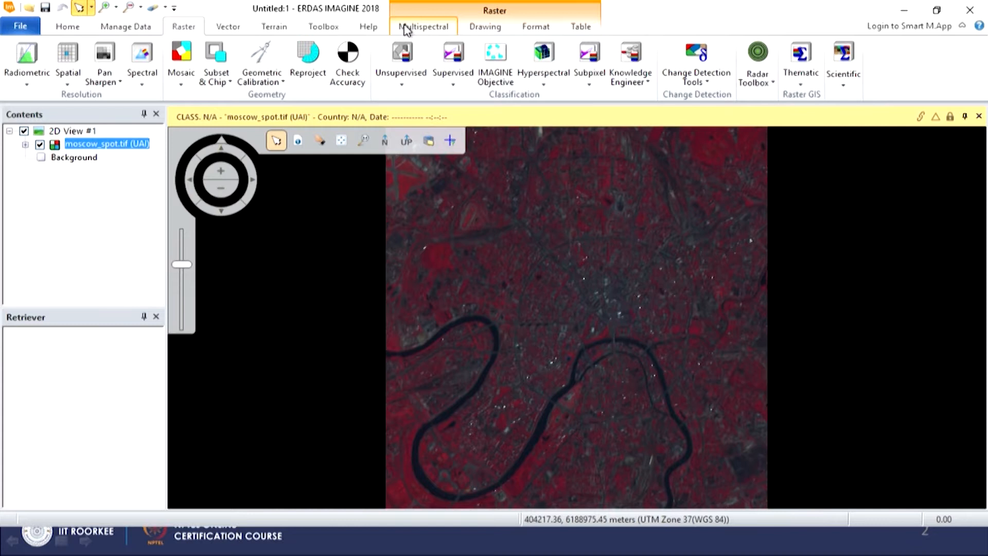
click(69, 28)
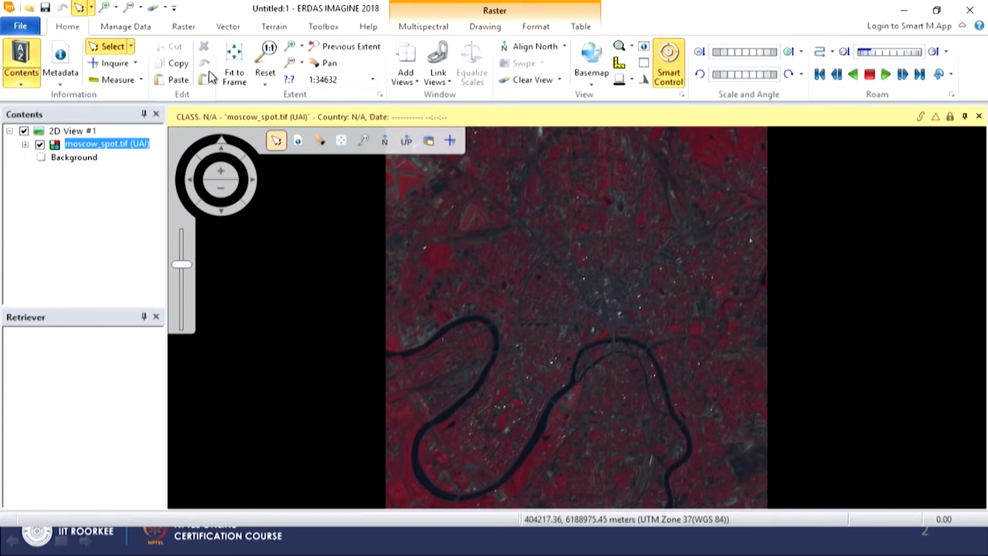
click(424, 30)
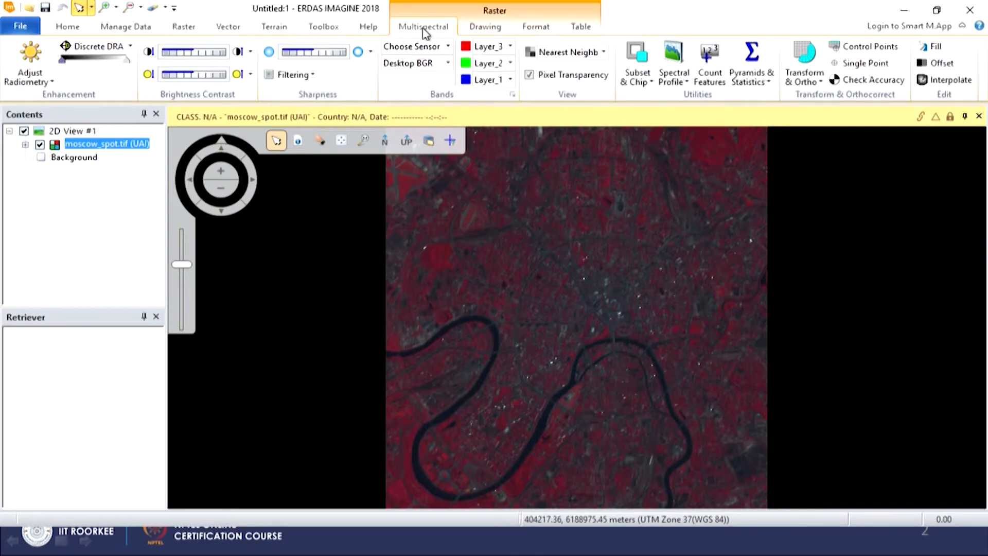
click(309, 78)
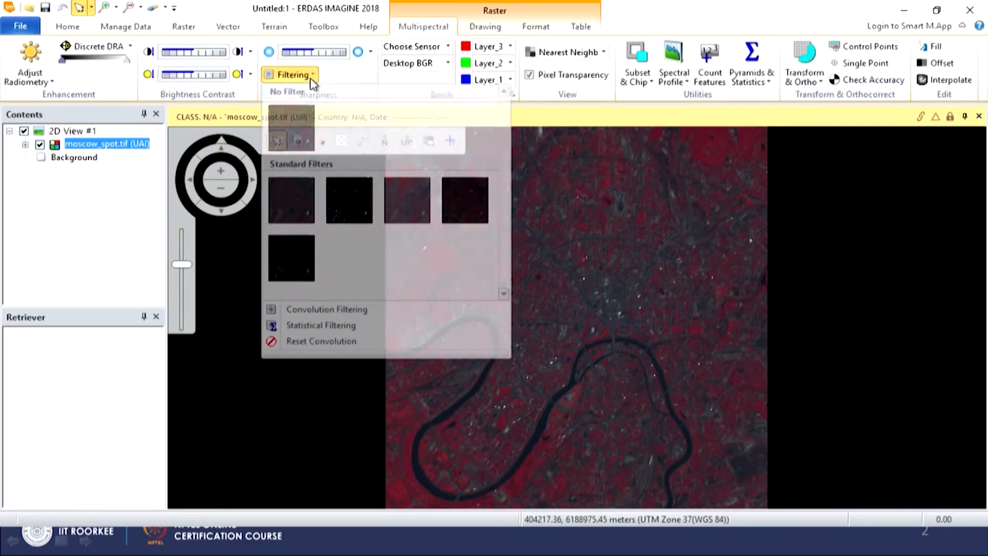
click(369, 318)
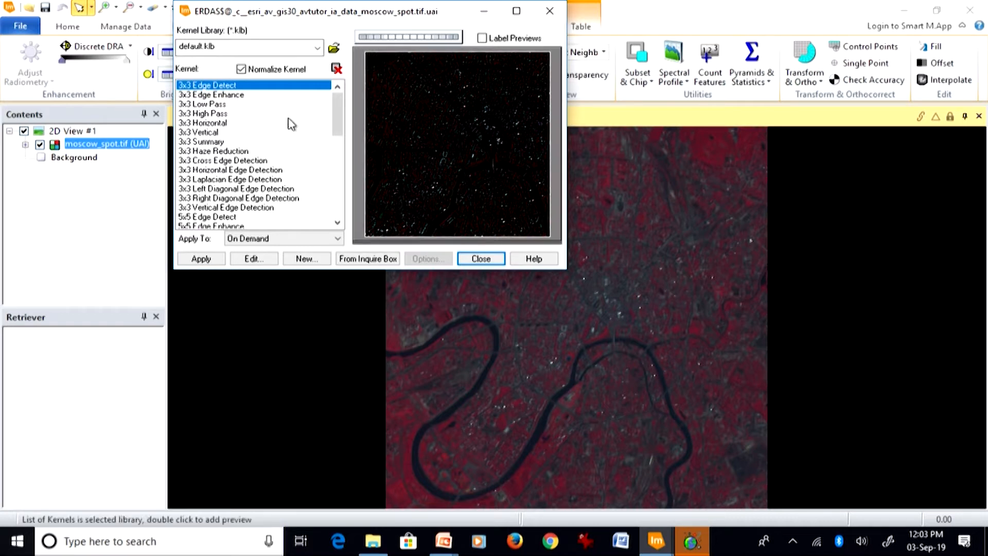
Preview the 3x3 Edge Enhance, Low Pass, Horizontal and High Pass kernels from default.klb on the image
double_click(237, 95)
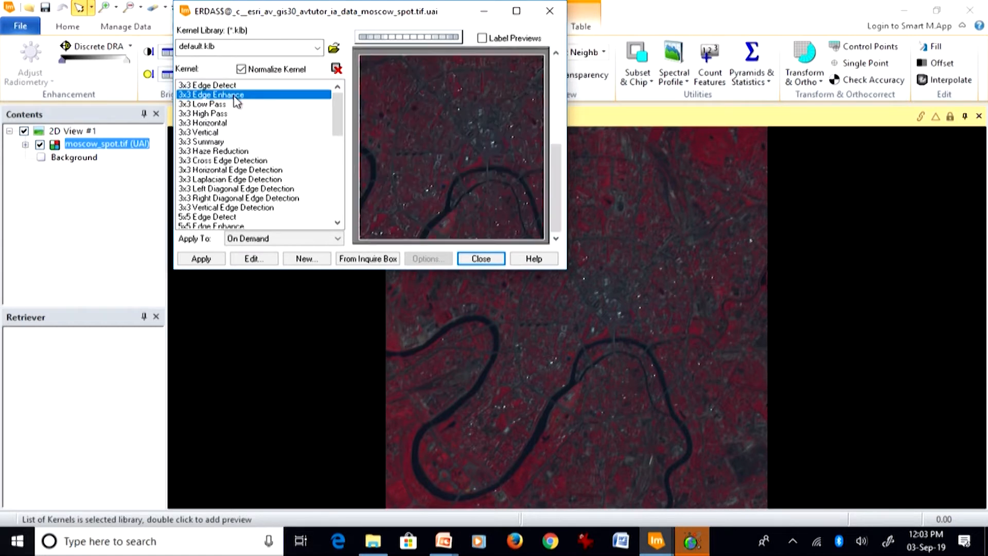
double_click(230, 105)
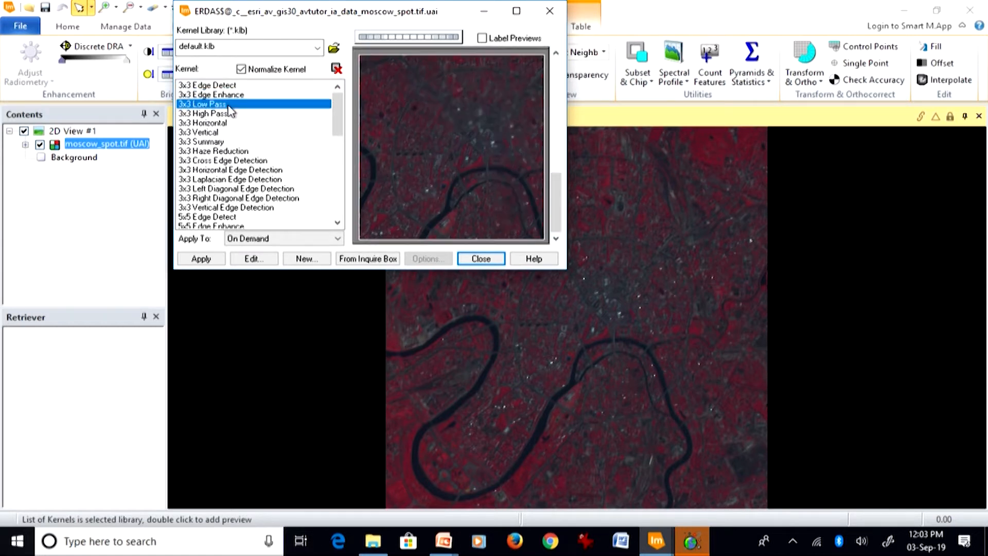
double_click(226, 114)
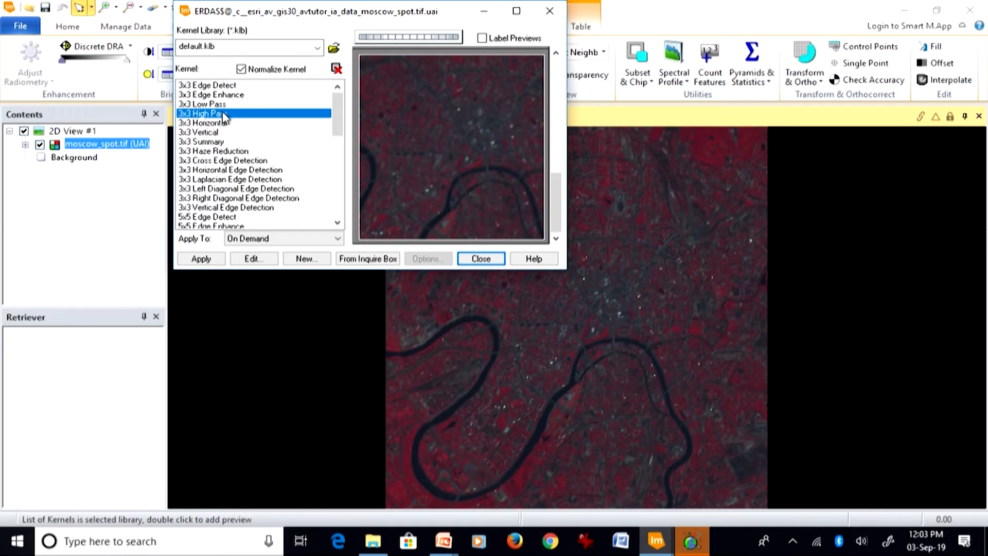
double_click(228, 123)
double_click(225, 114)
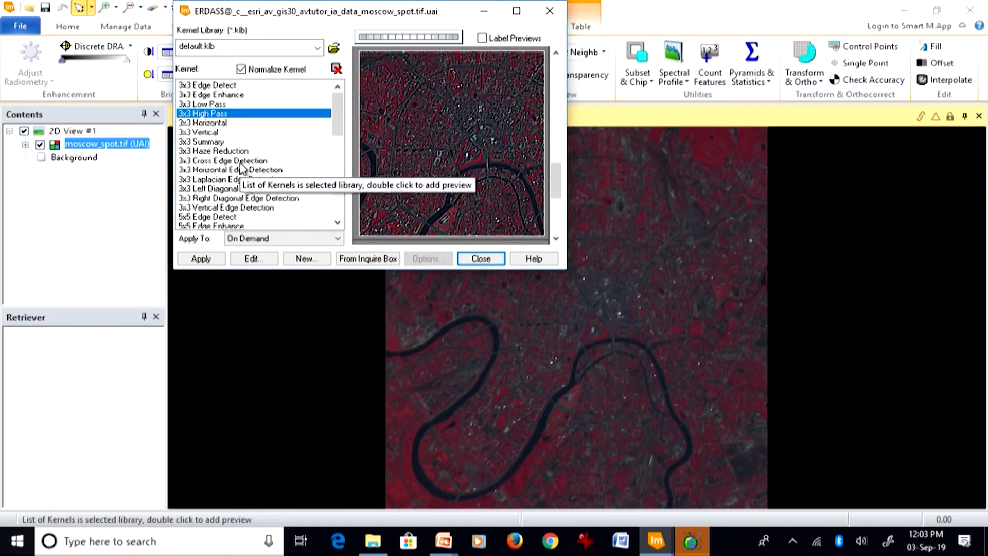
Preview the 7x7 Edge Enhance kernel and open its coefficient matrix to examine the values
drag(338, 115, 340, 164)
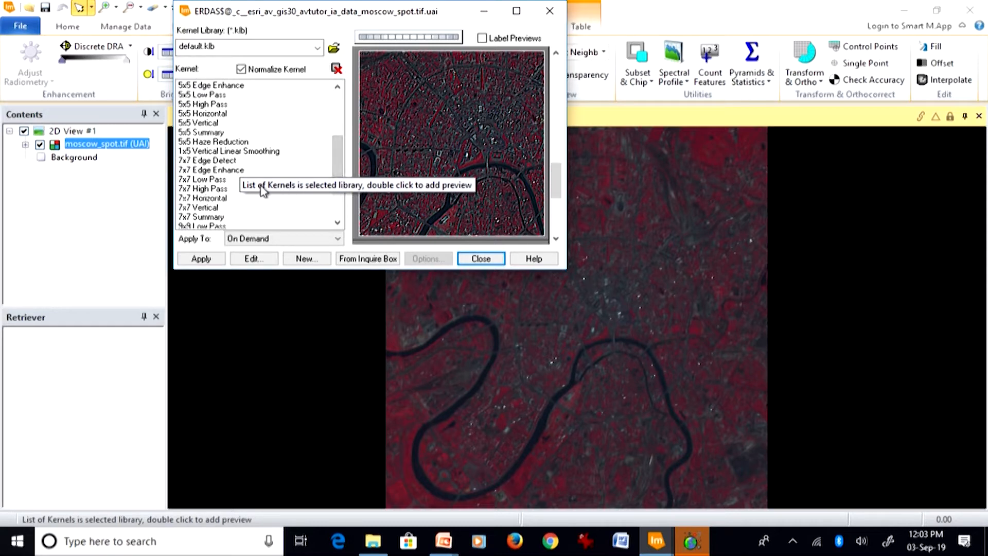
click(230, 172)
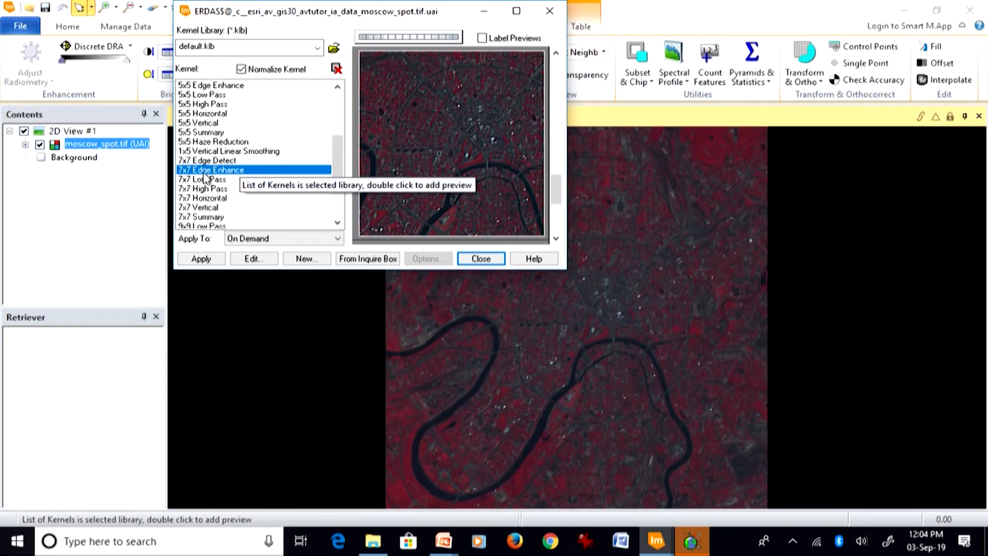
click(252, 260)
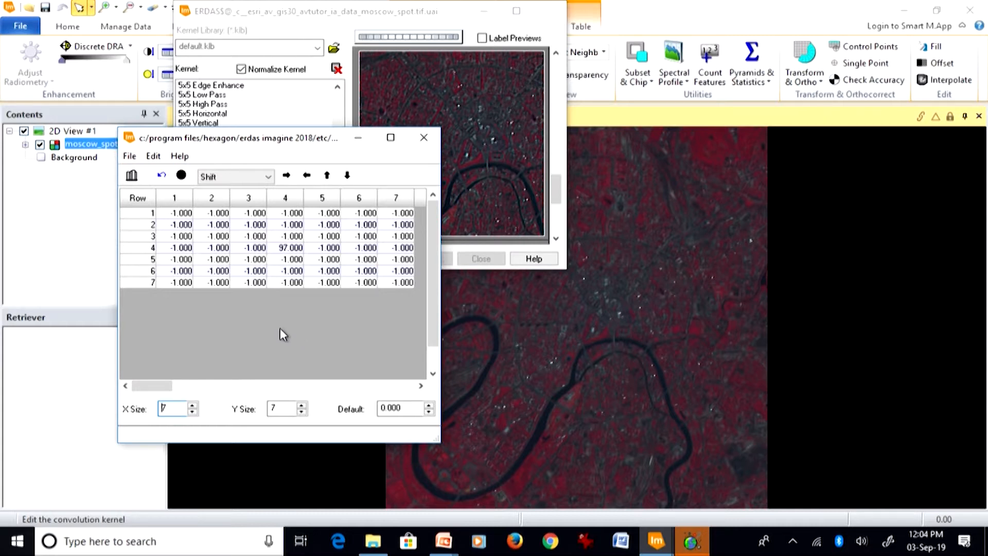
click(366, 213)
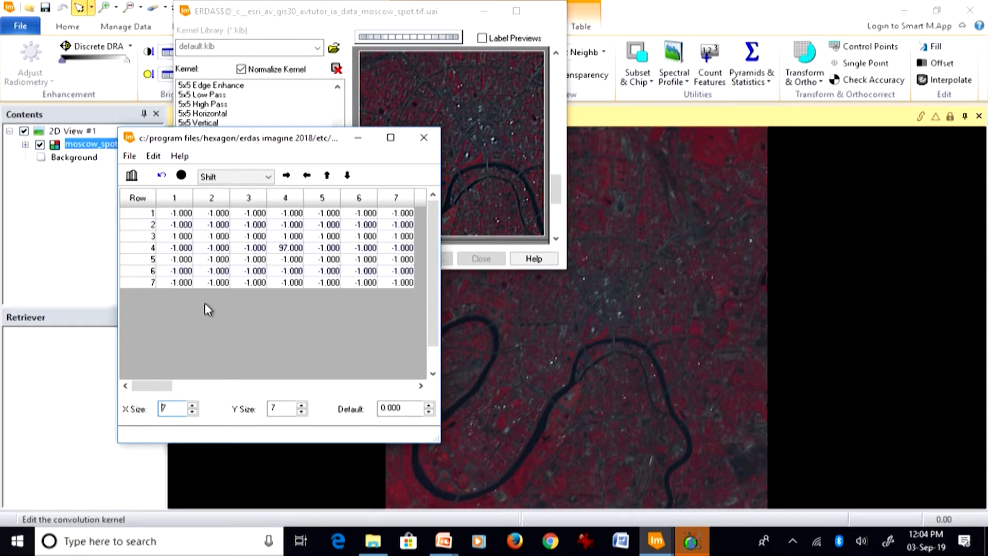
Try enlarging the 7x7 Edge Enhance kernel to X size 11 and Y size 11, then discard the change
click(193, 406)
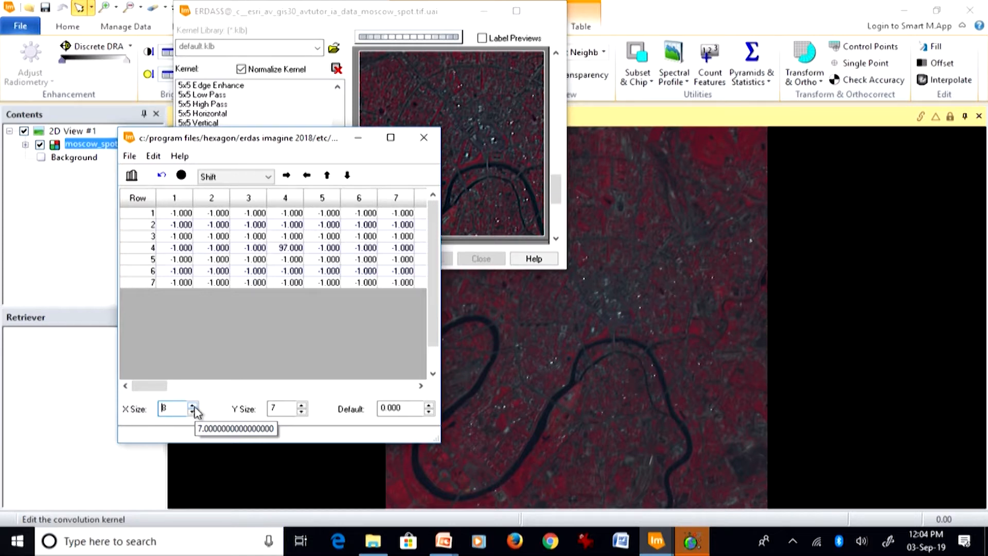
click(193, 406)
click(193, 406)
click(193, 406)
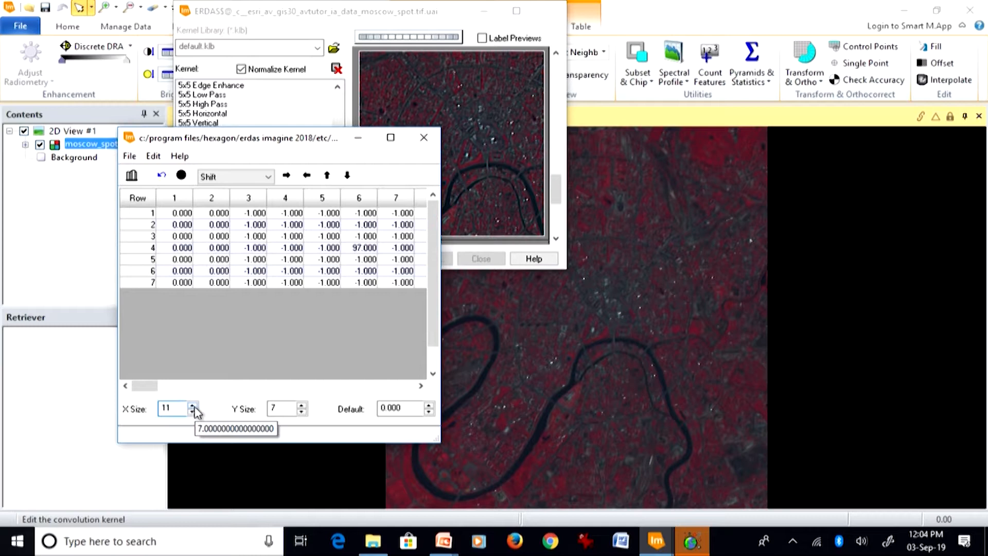
click(302, 405)
click(302, 406)
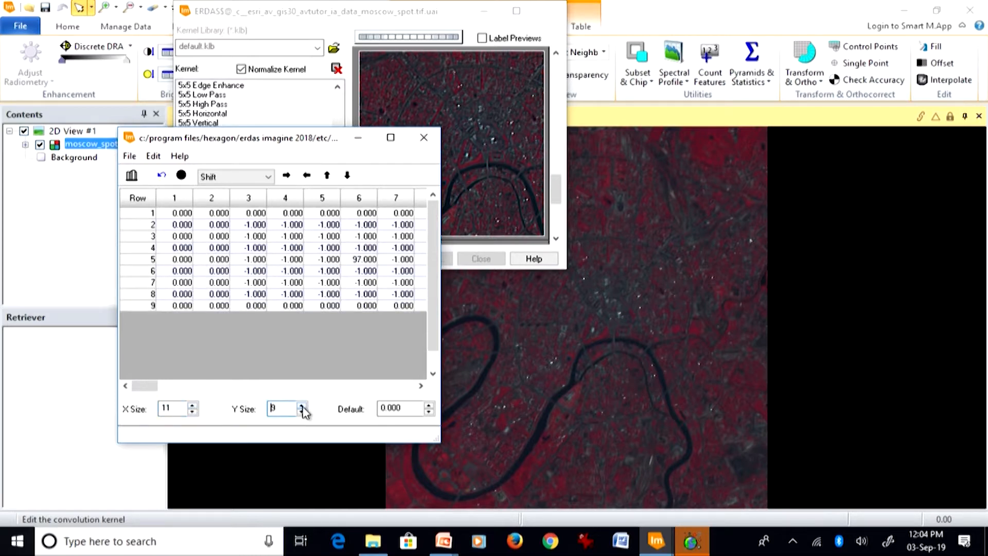
click(301, 405)
click(301, 405)
click(164, 307)
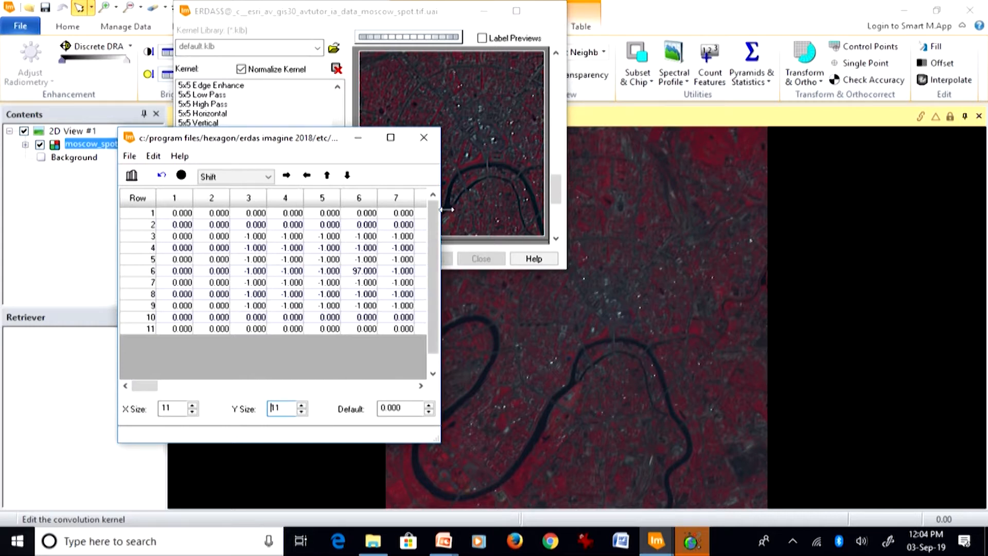
click(421, 140)
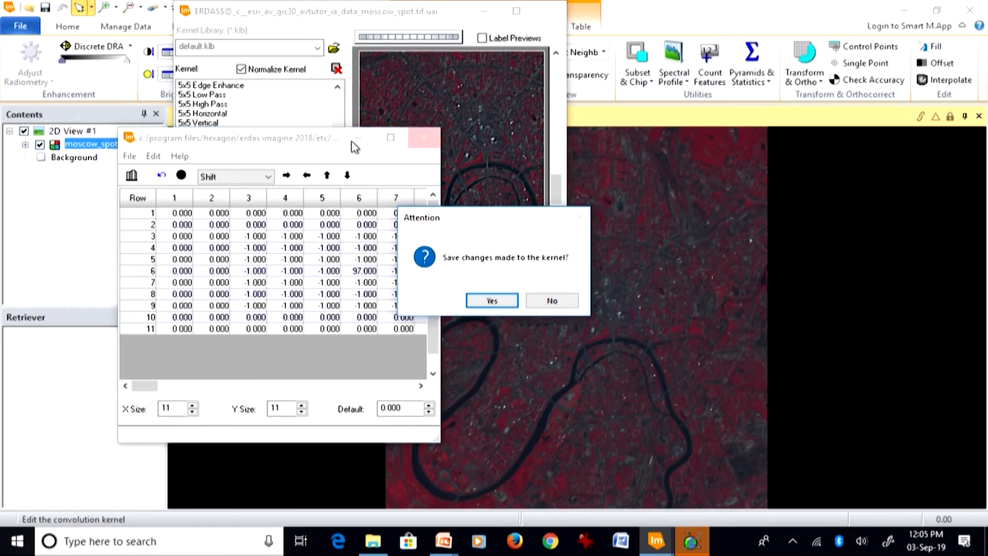
click(538, 301)
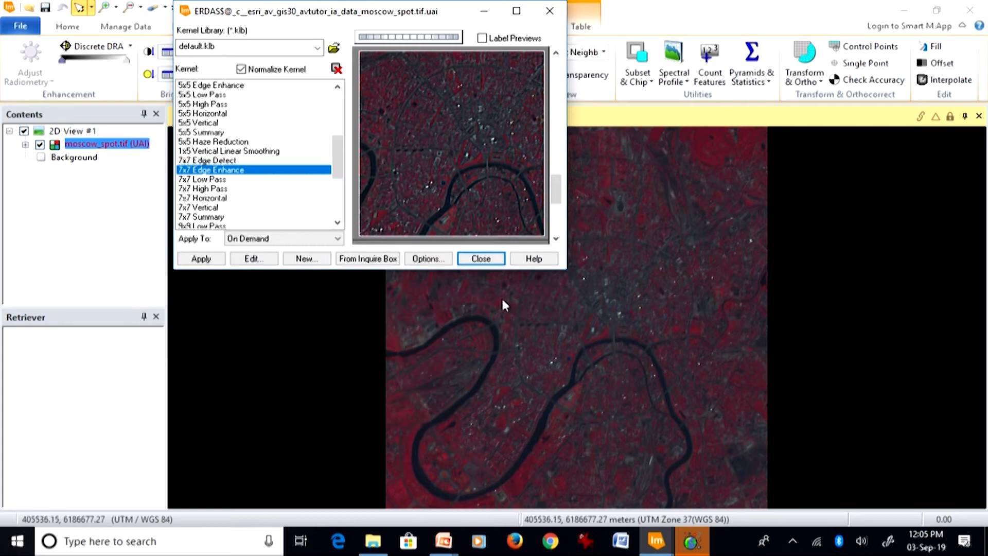
Preview the 11x11 Low Pass kernel and examine its coefficient matrix without changing it
drag(339, 176, 335, 202)
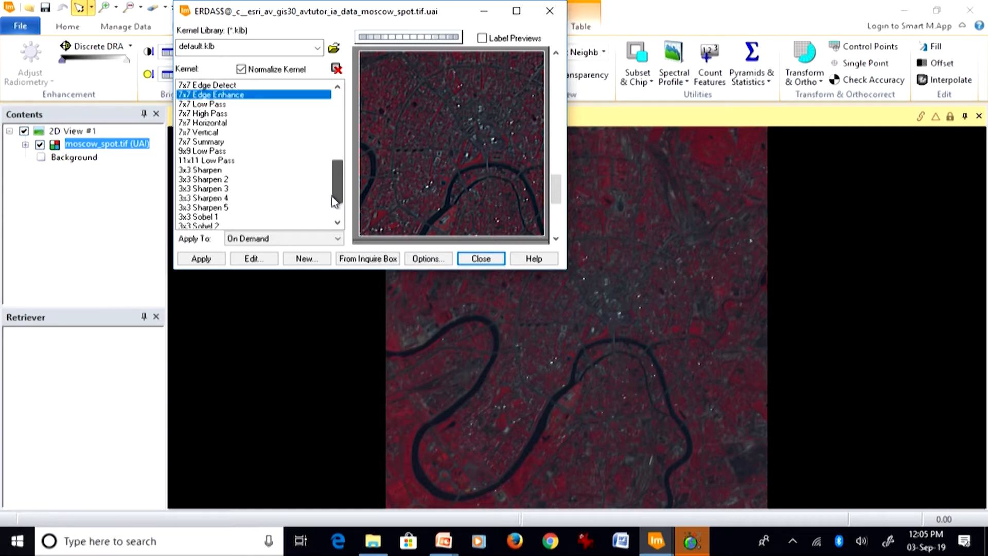
click(228, 161)
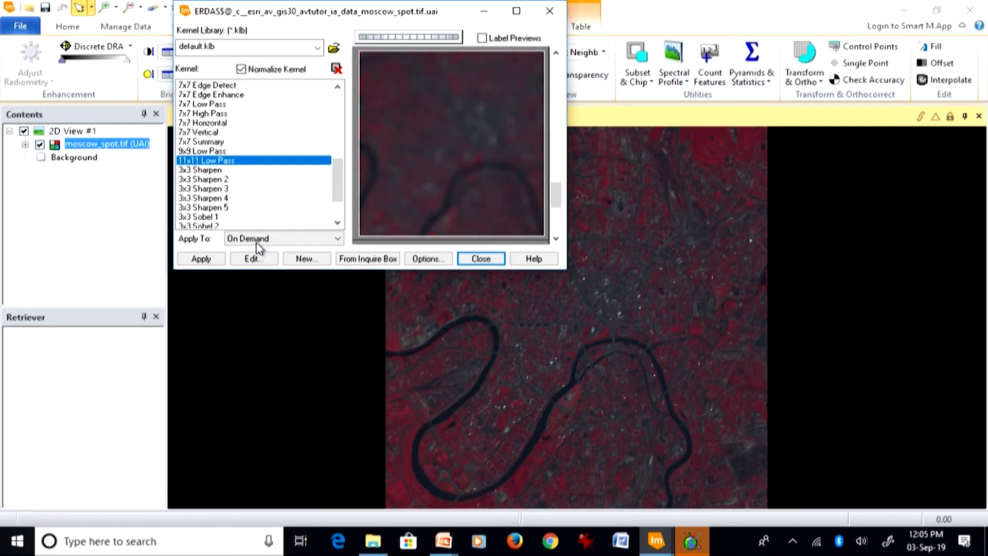
click(253, 258)
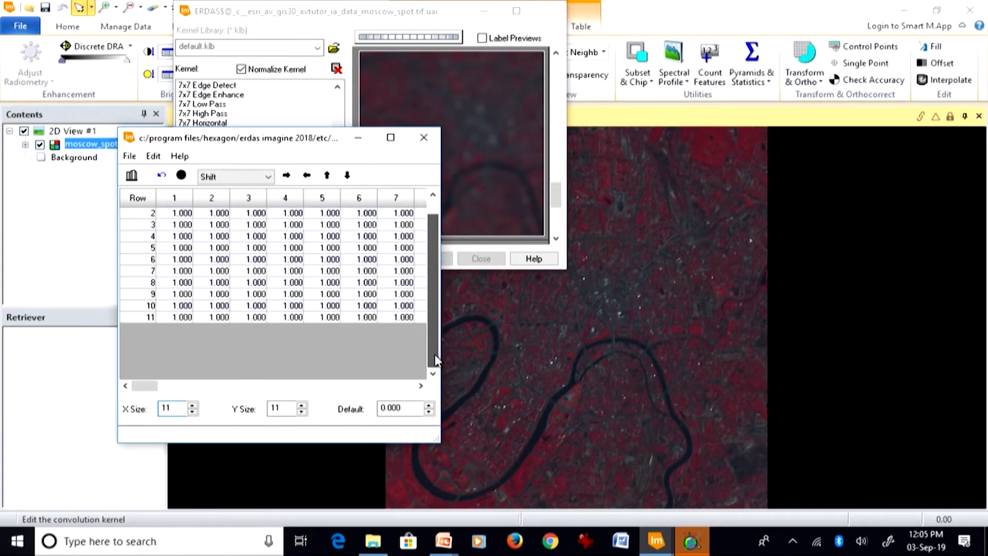
mouse_move(153, 387)
mouse_down()
mouse_move(235, 398)
mouse_move(157, 398)
mouse_move(293, 417)
mouse_move(147, 404)
mouse_up()
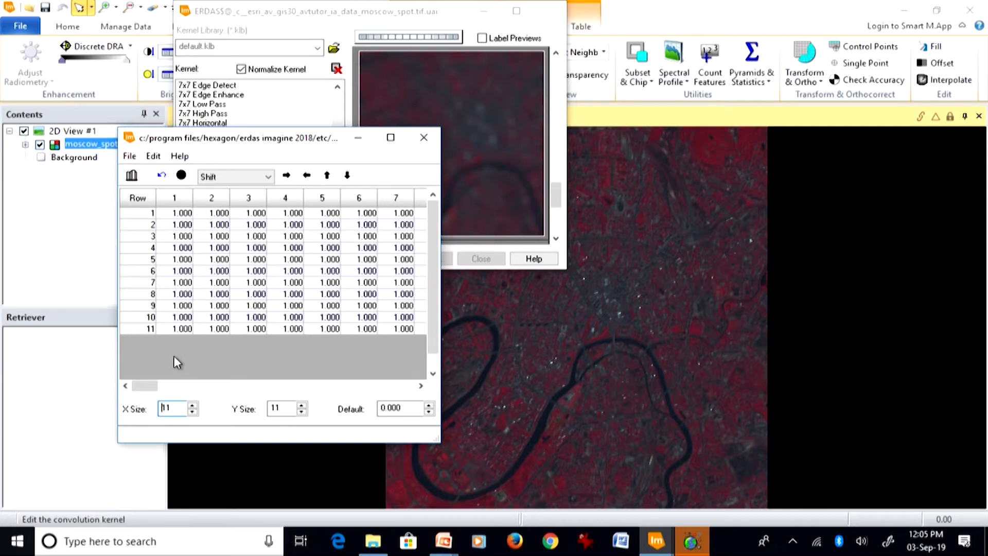
click(424, 137)
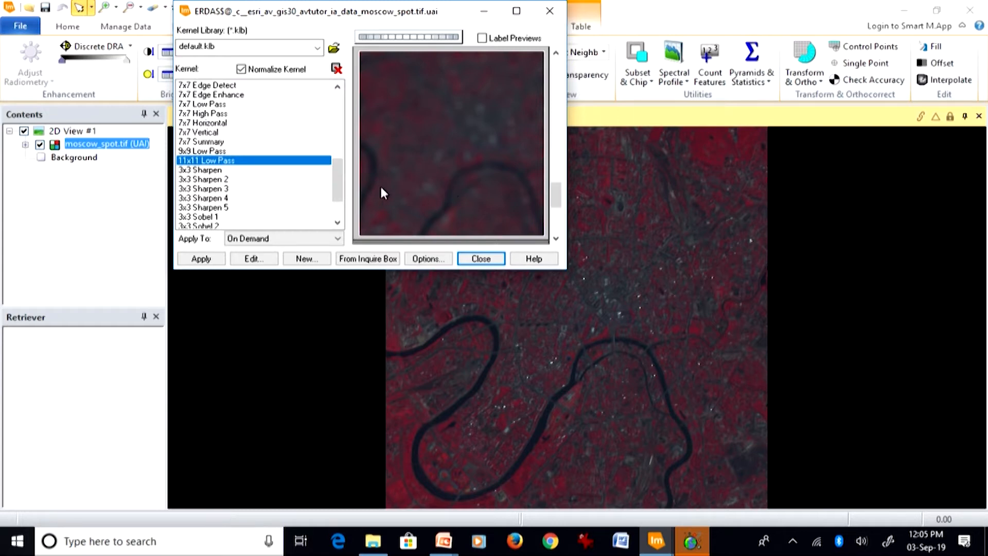
Preview the 3x3 Sharpen, Sharpen 2, Sharpen 4 and Sharpen 5 kernels on the image
double_click(206, 170)
double_click(206, 179)
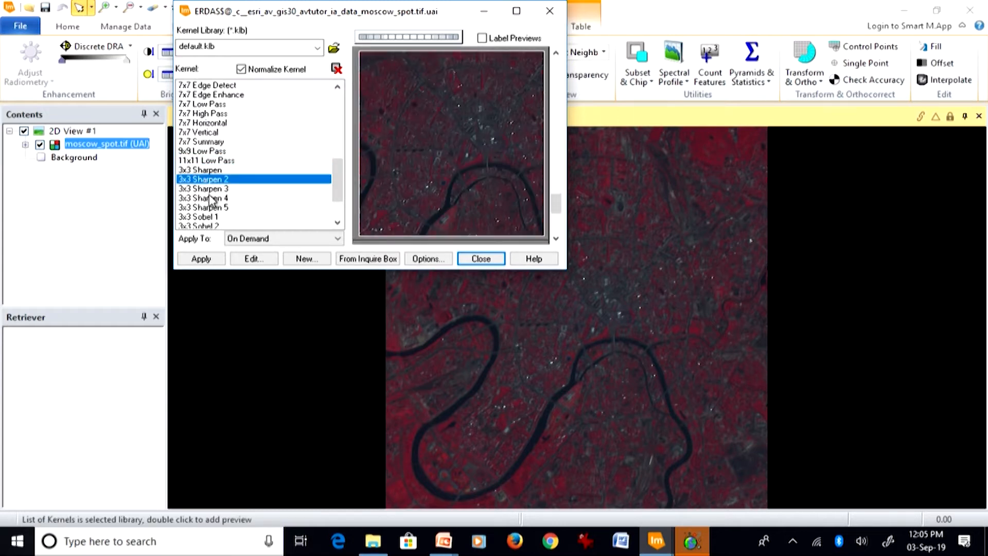
double_click(209, 198)
double_click(206, 207)
Preview the 3x3 Sobel 1 and 2, 5x5 Sobel 2, and 7x7 Sobel 1 and 2 kernels and close the filter dialog
double_click(206, 217)
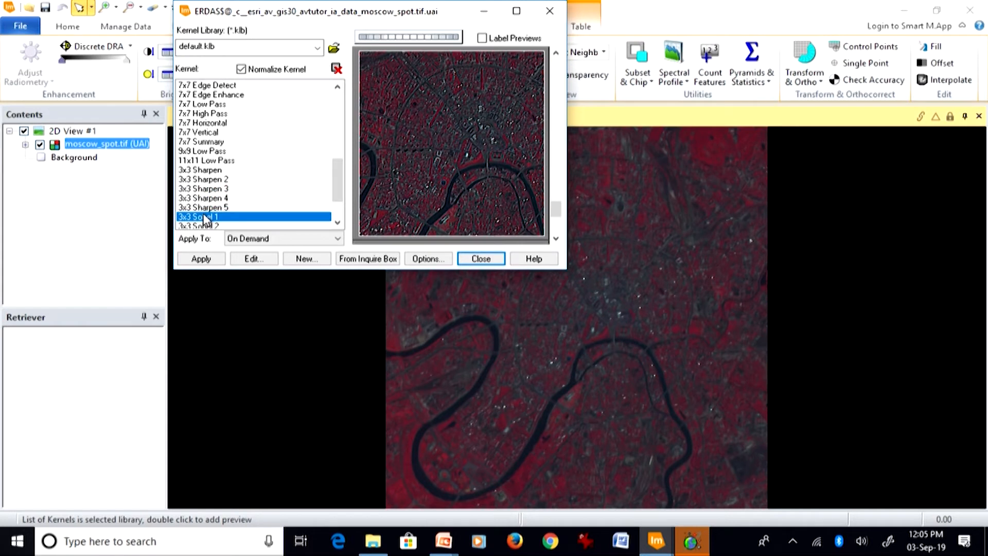
click(337, 223)
click(337, 223)
click(338, 222)
click(337, 223)
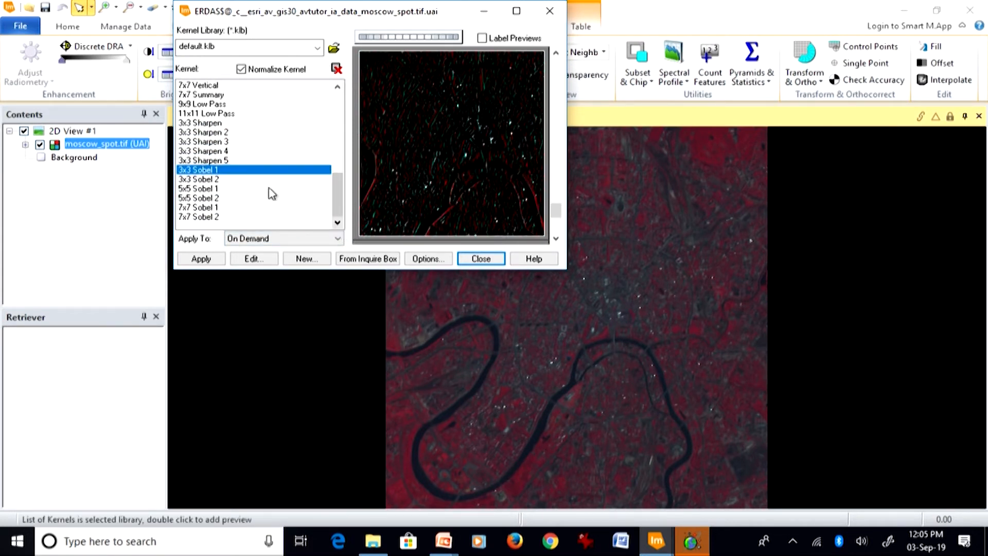
double_click(213, 179)
double_click(215, 198)
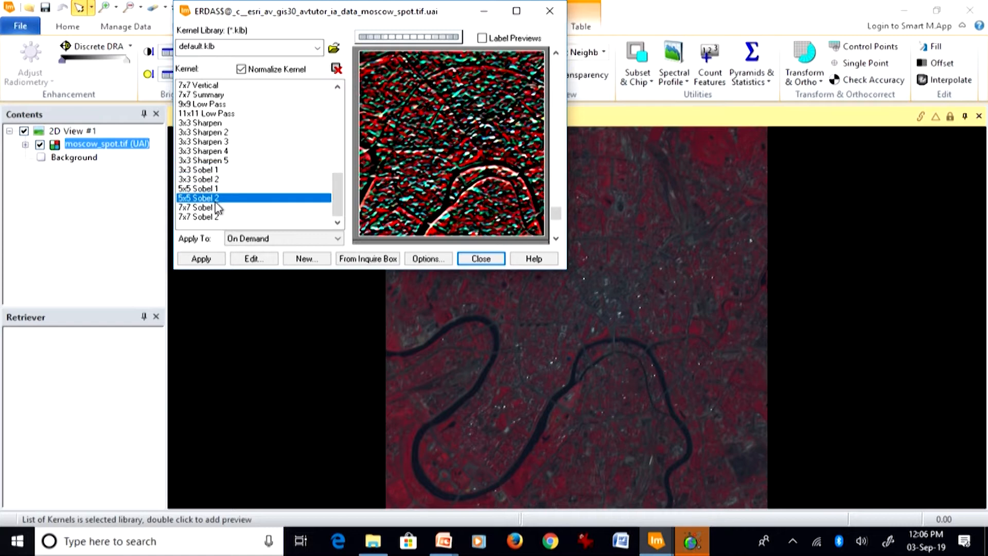
double_click(214, 207)
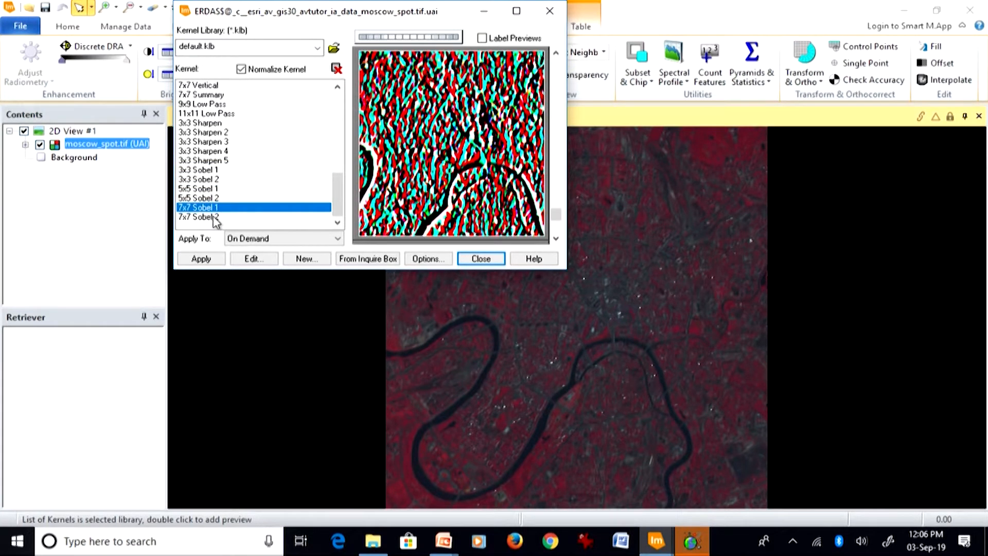
double_click(216, 217)
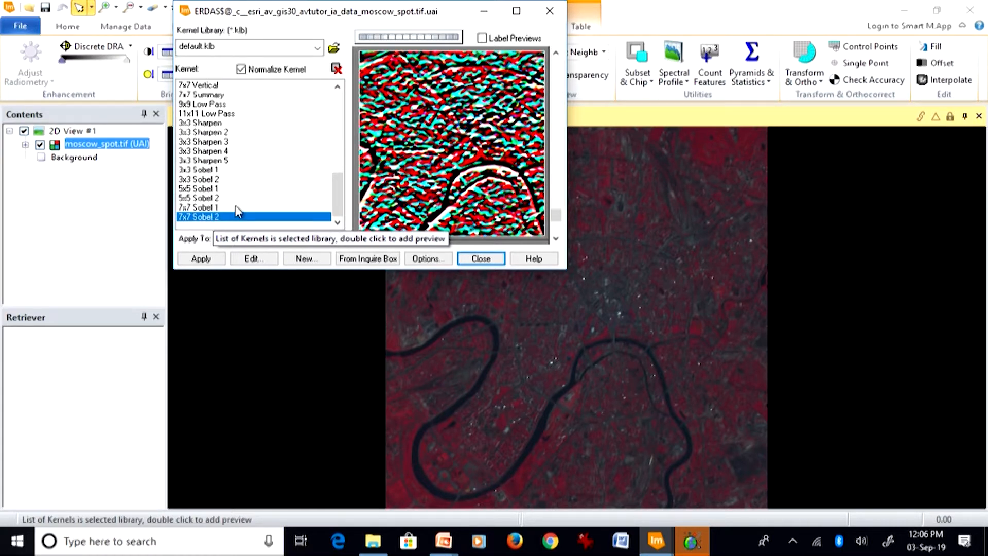
click(482, 259)
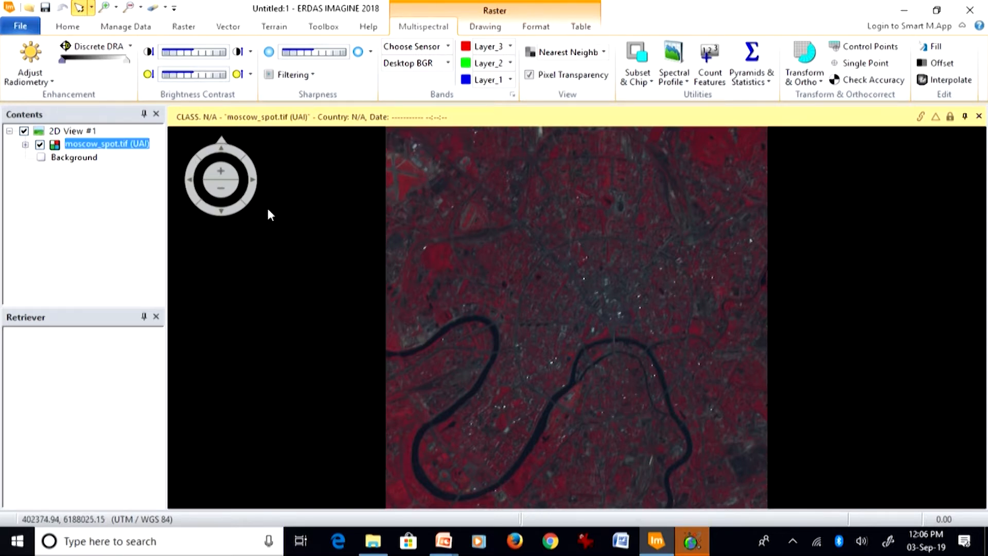
Start a Principal Component analysis of the moscow_spot image with output file c:/temp/pc.img, overwriting the existing file
click(181, 28)
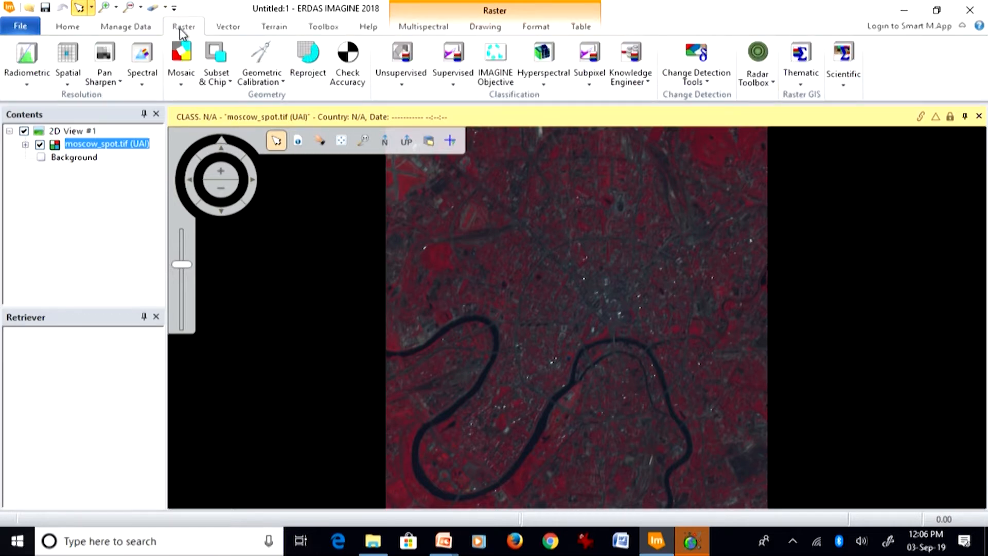
click(141, 84)
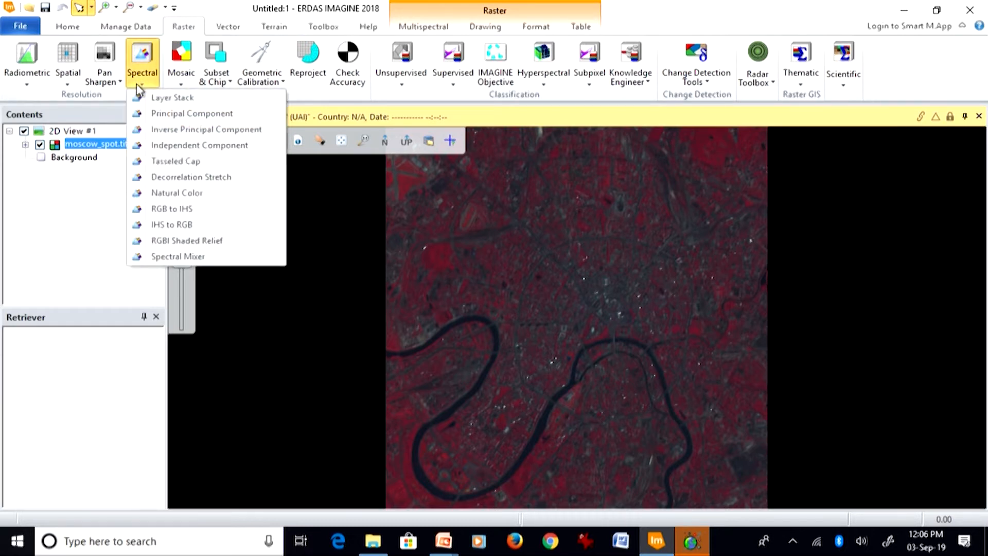
click(161, 115)
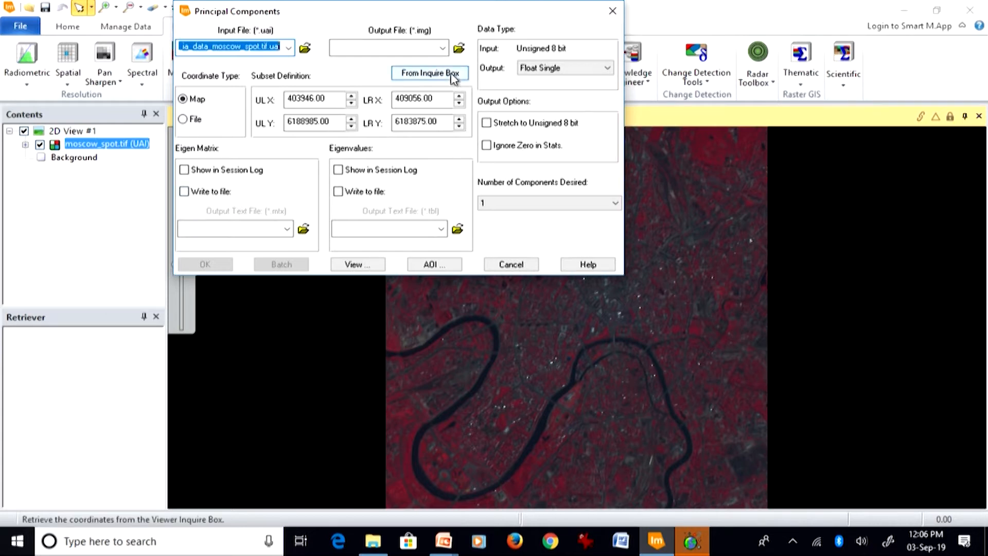
click(443, 48)
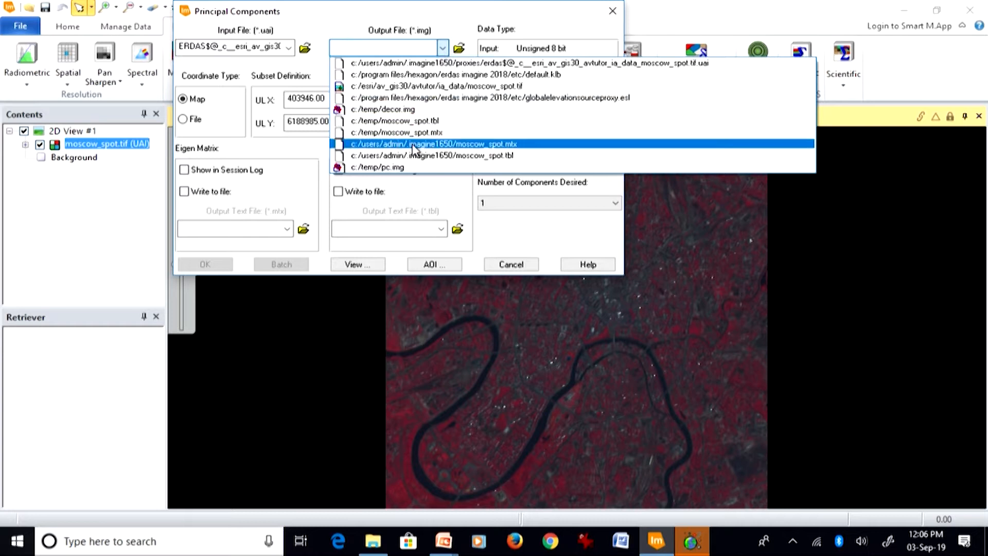
click(406, 168)
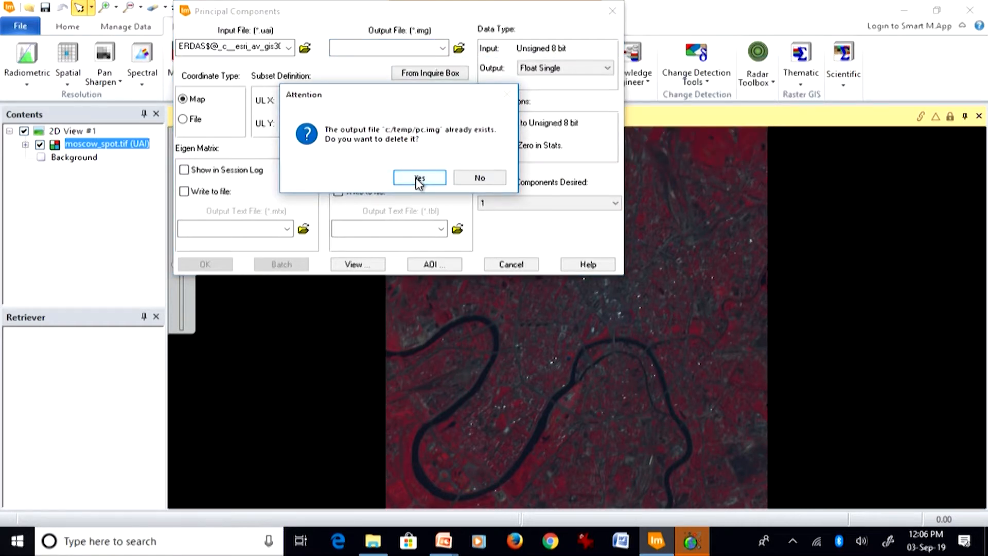
click(415, 177)
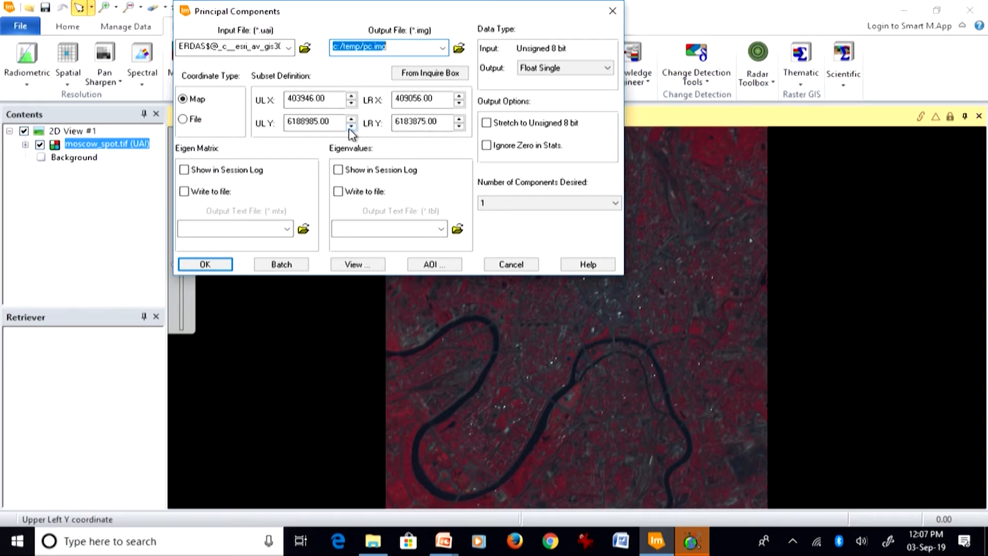
Enable showing in the session log and writing to file for both the eigenvalues and the eigen matrix
click(338, 171)
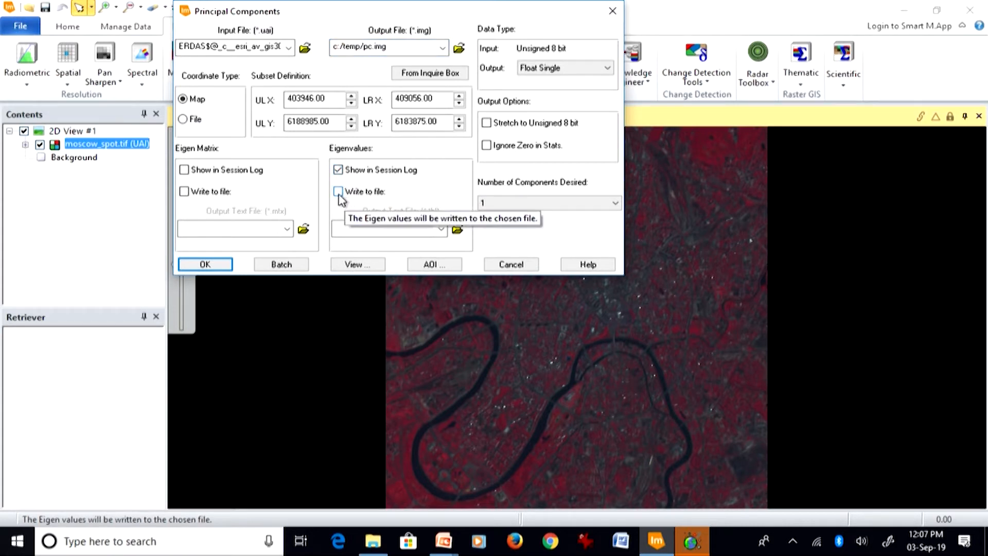
click(338, 192)
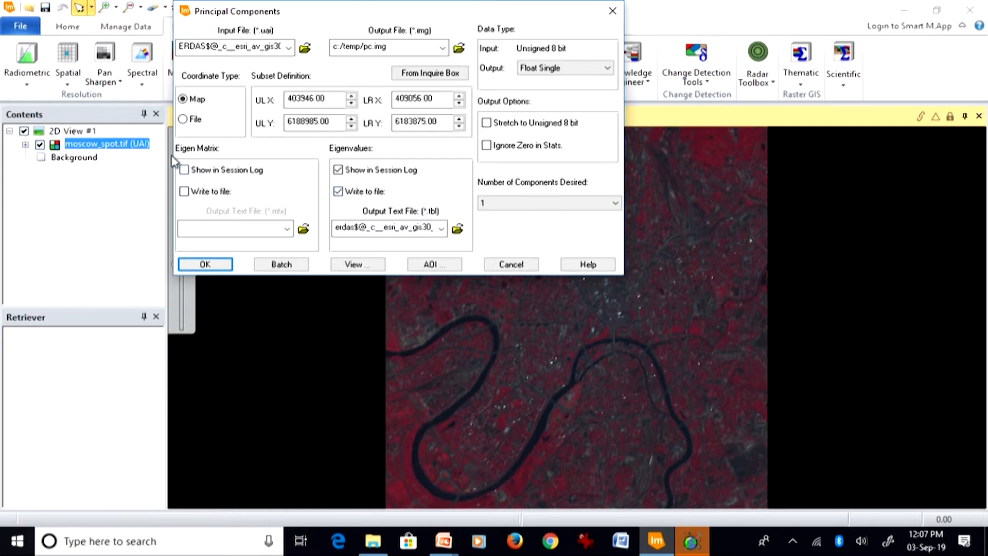
click(190, 174)
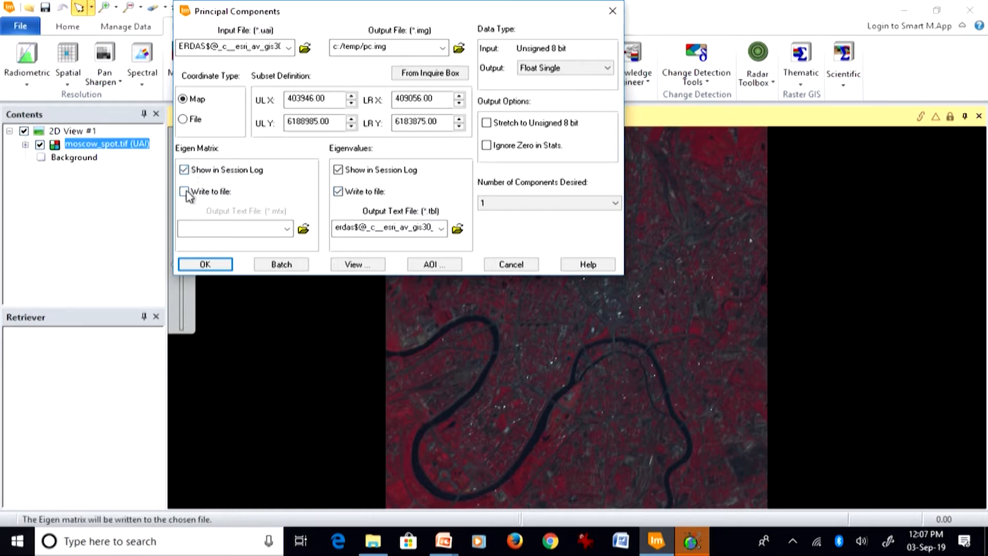
click(186, 191)
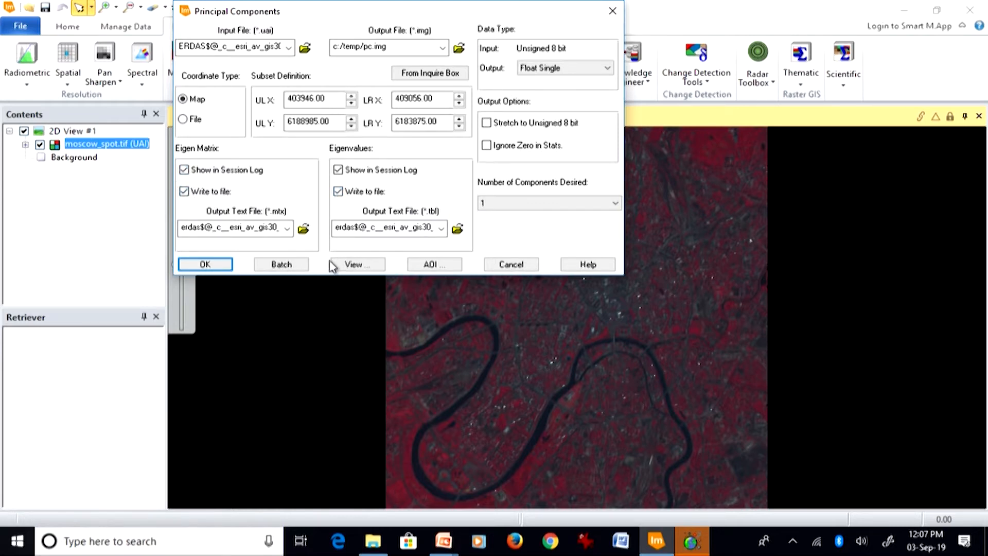
Set the eigen matrix .mtx output file to be written to C:\Temp, keeping the suggested file name
click(303, 228)
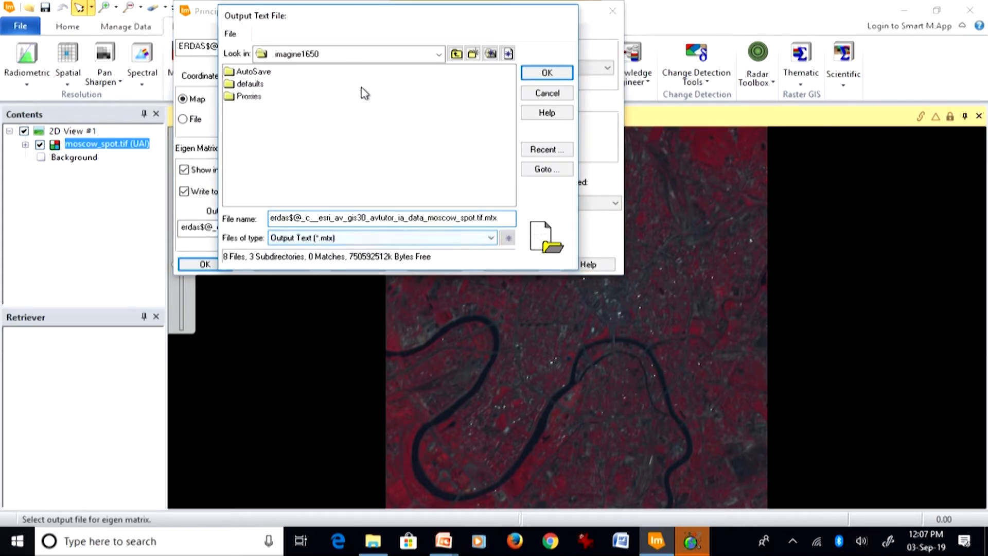
click(438, 54)
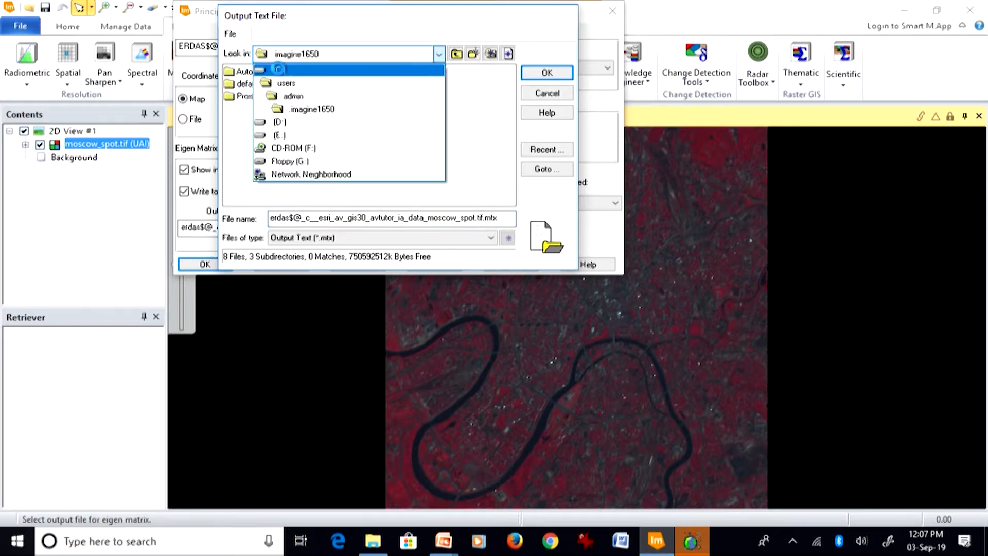
click(279, 70)
double_click(357, 134)
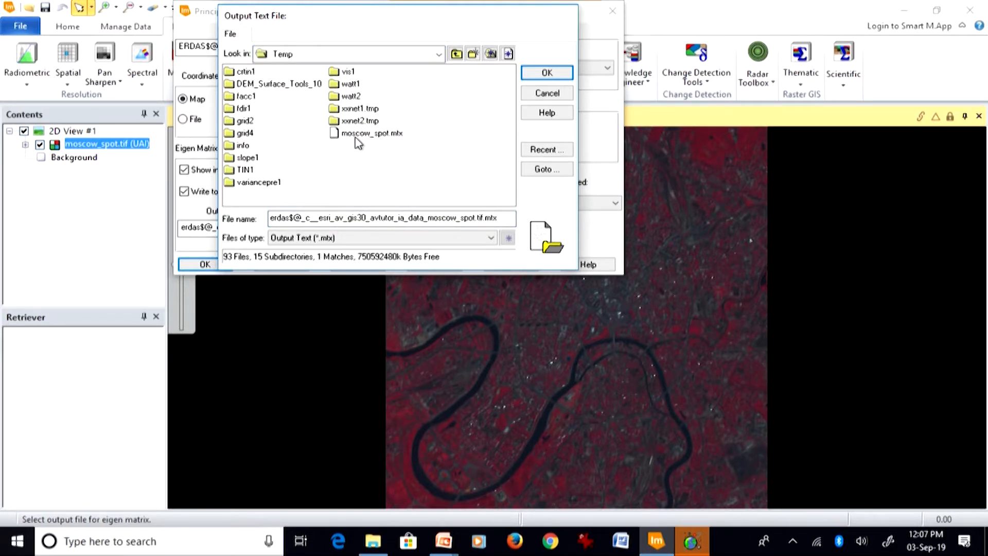
click(546, 73)
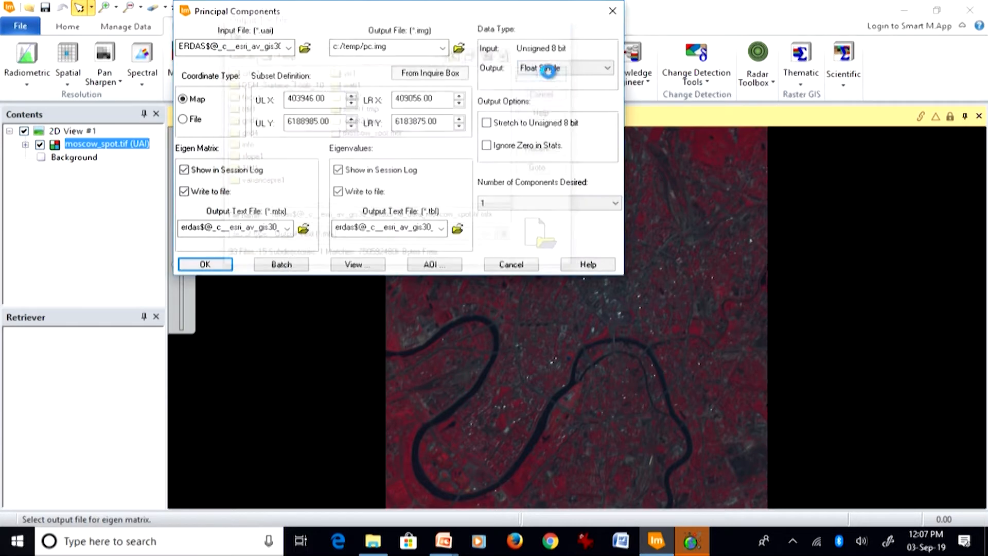
Set the eigenvalues .tbl output file to be written to C:\Temp, keeping the suggested file name
click(457, 228)
click(438, 54)
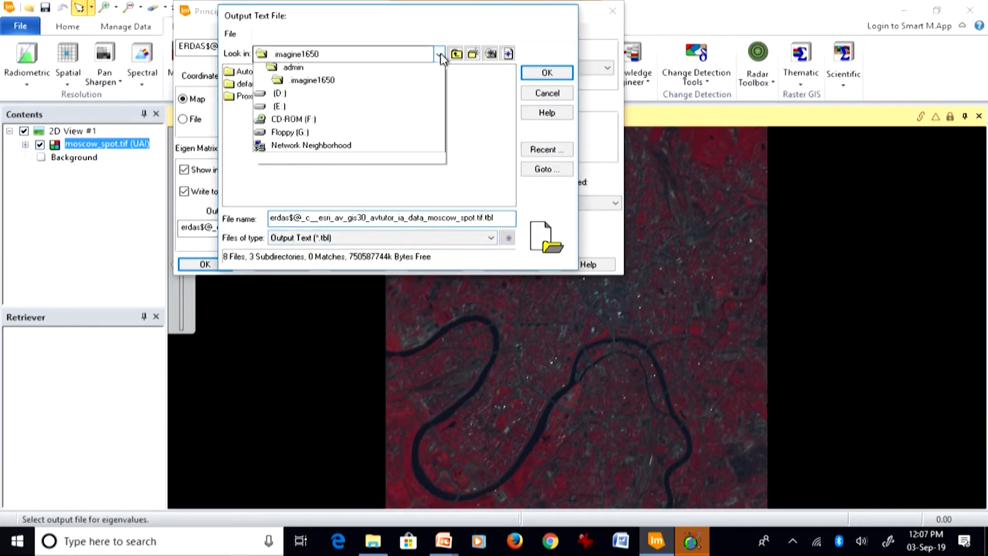
click(379, 83)
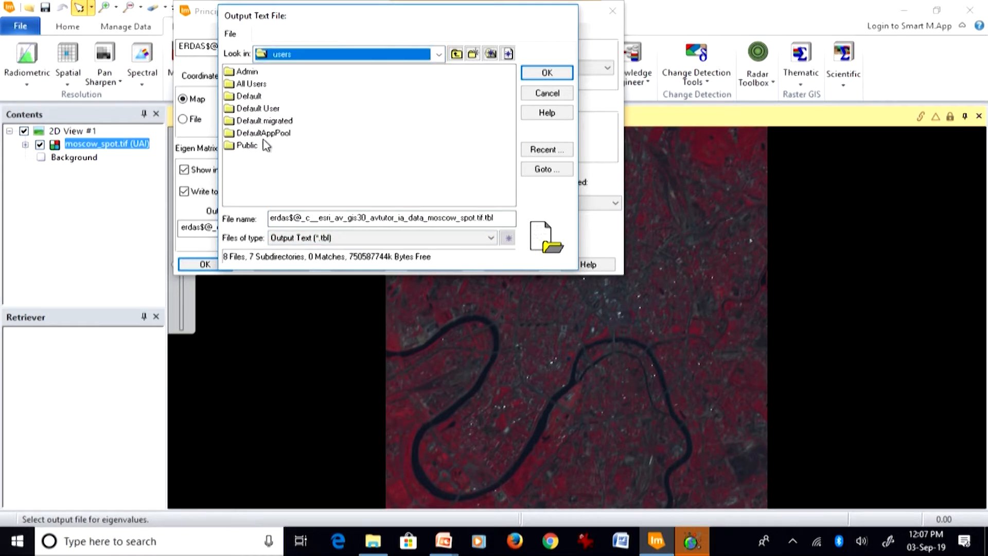
click(438, 53)
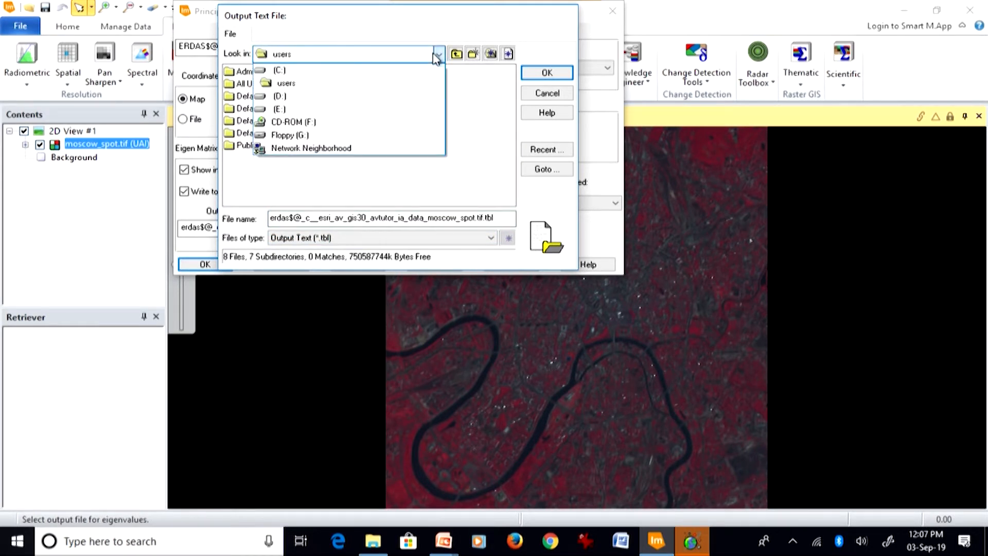
click(394, 72)
double_click(362, 135)
click(549, 93)
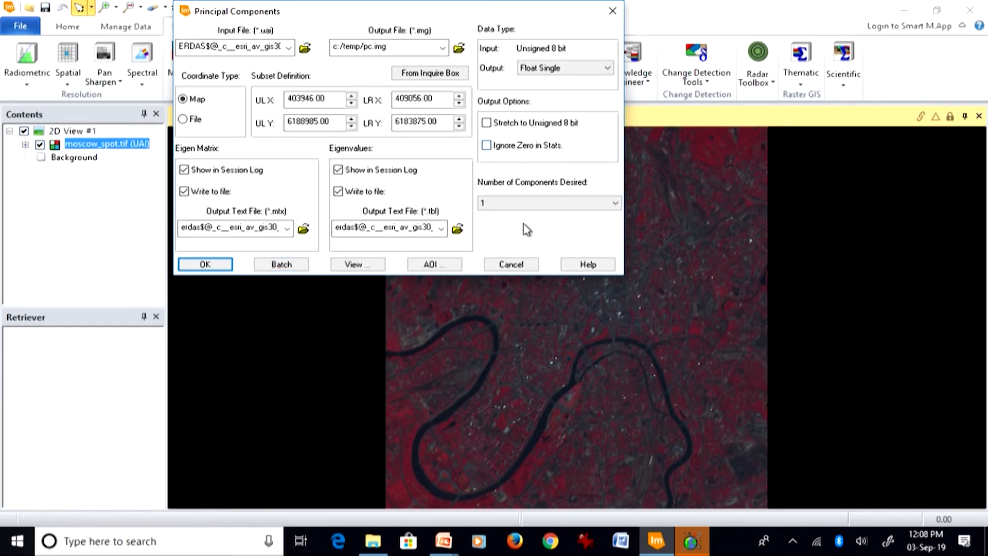
Set the number of components desired to 3, run the principal component analysis and close the process list
click(555, 205)
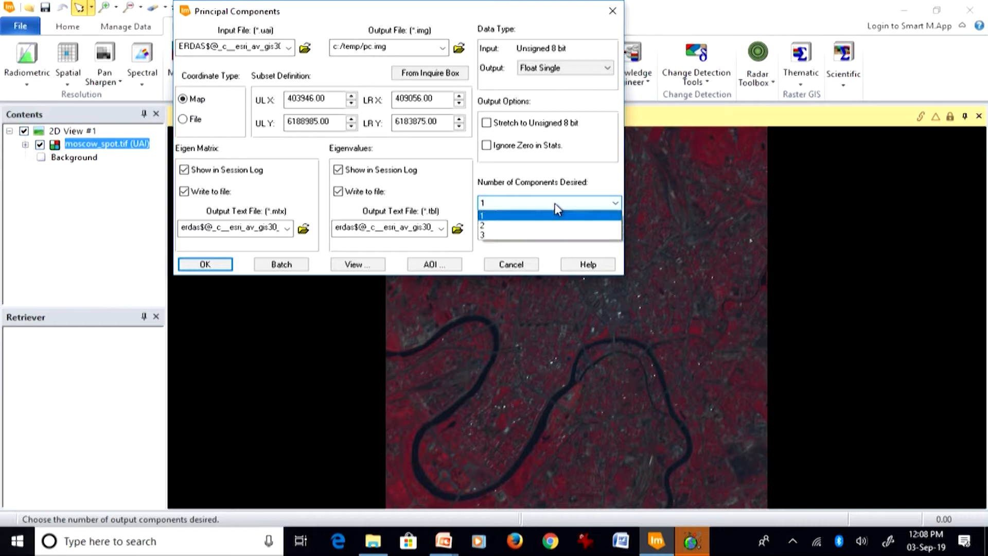
click(553, 235)
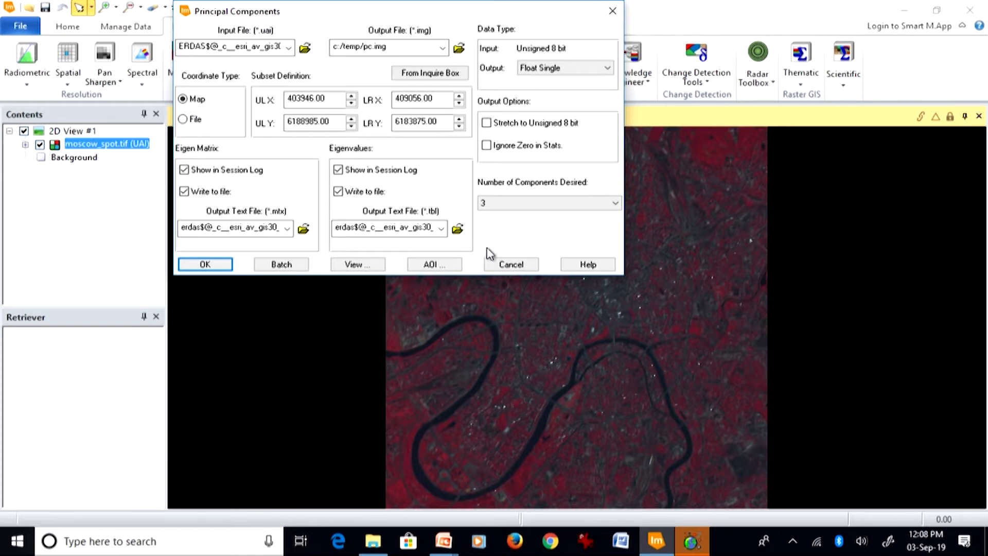
click(216, 269)
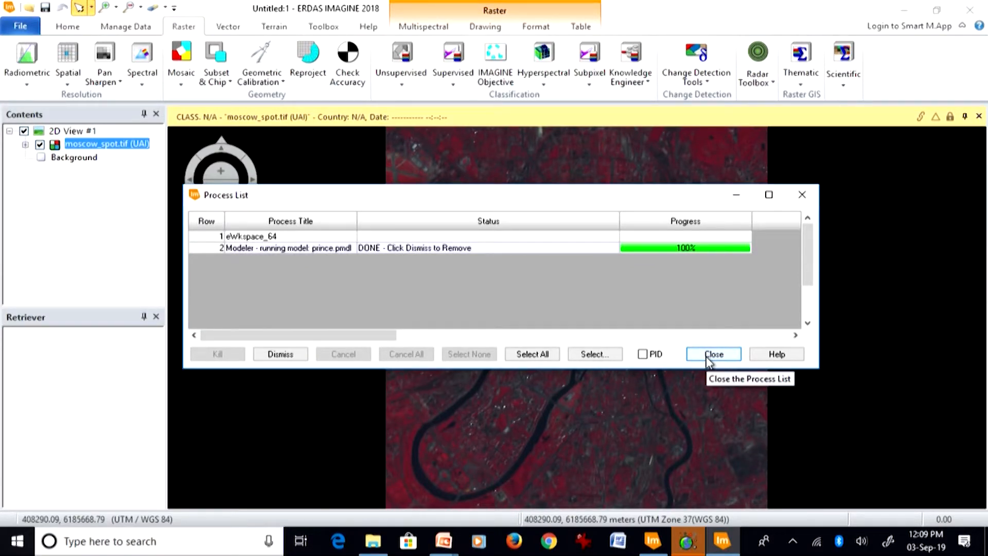
click(708, 355)
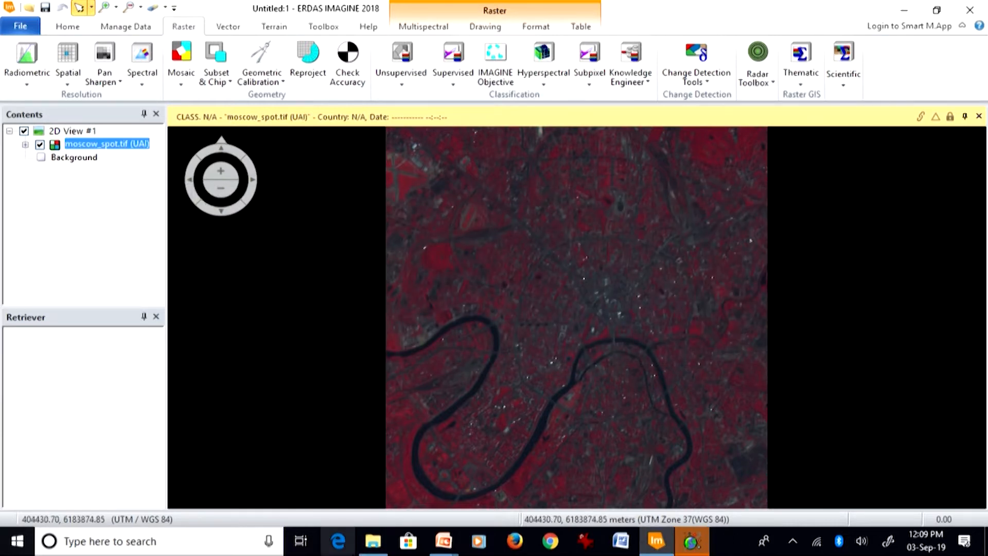
Switch to File Explorer and open the Temp folder on Local Disk (C:)
click(373, 540)
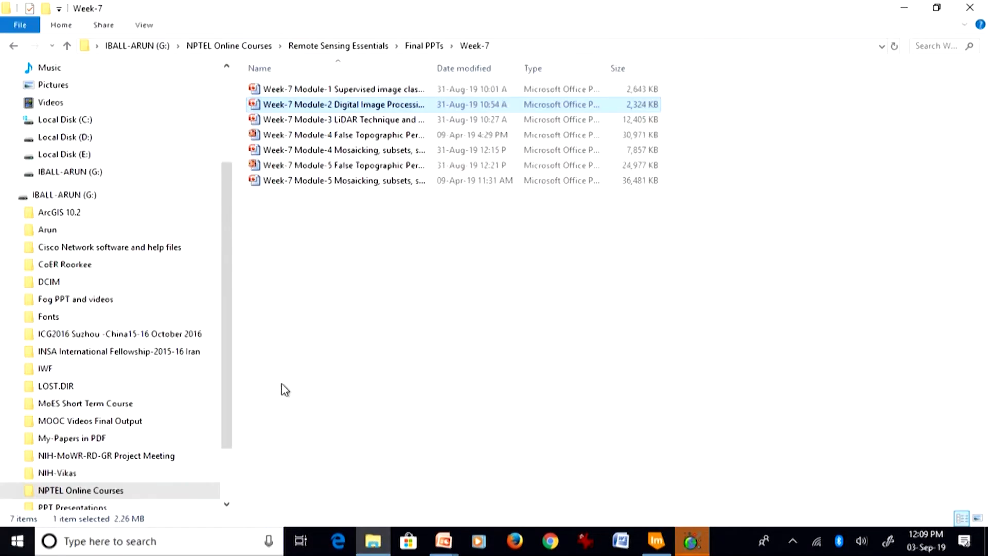
click(78, 122)
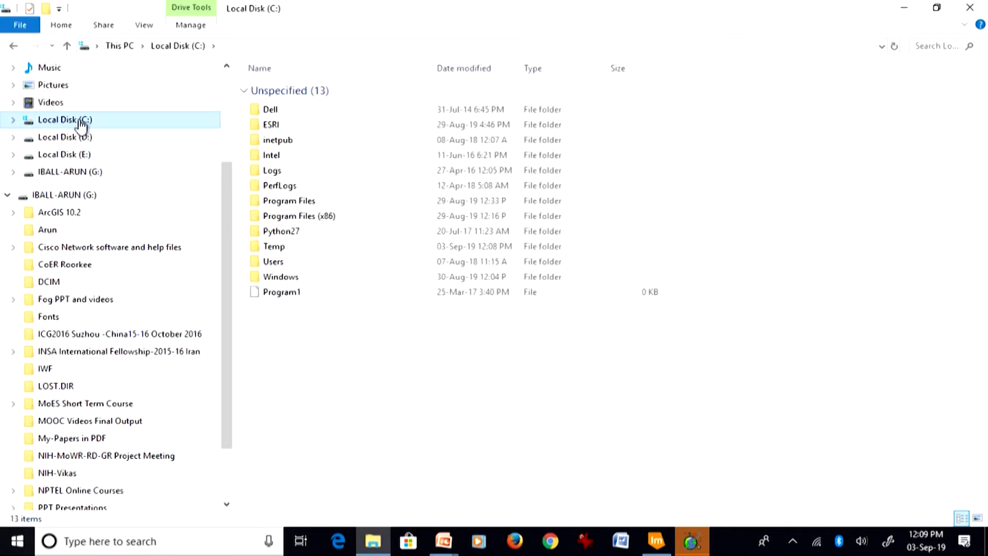
drag(227, 200, 234, 107)
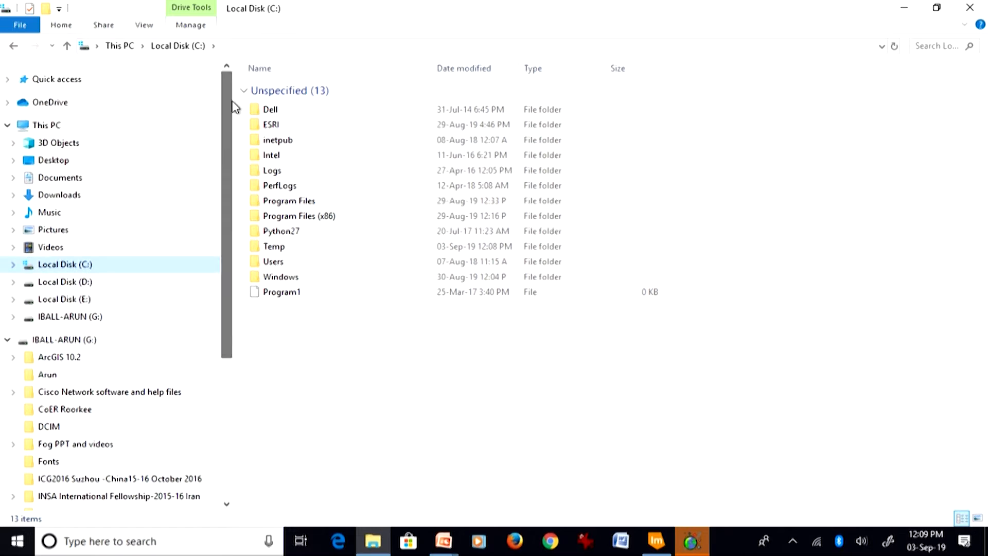
click(85, 127)
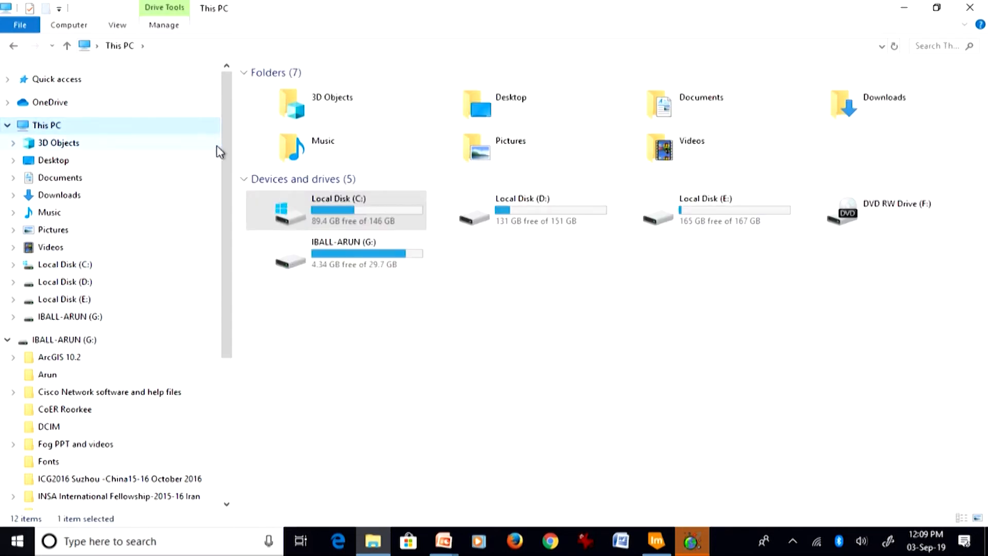
double_click(389, 216)
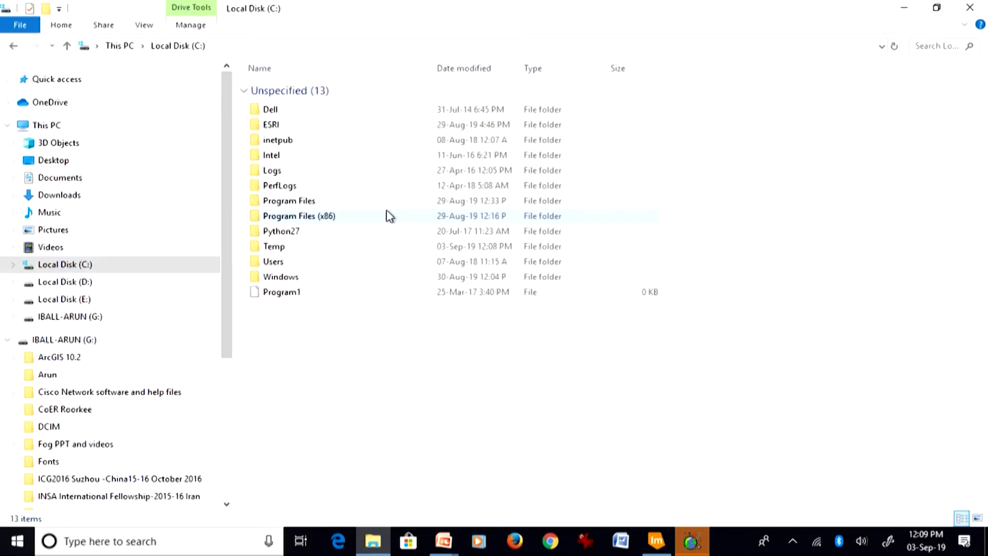
double_click(281, 251)
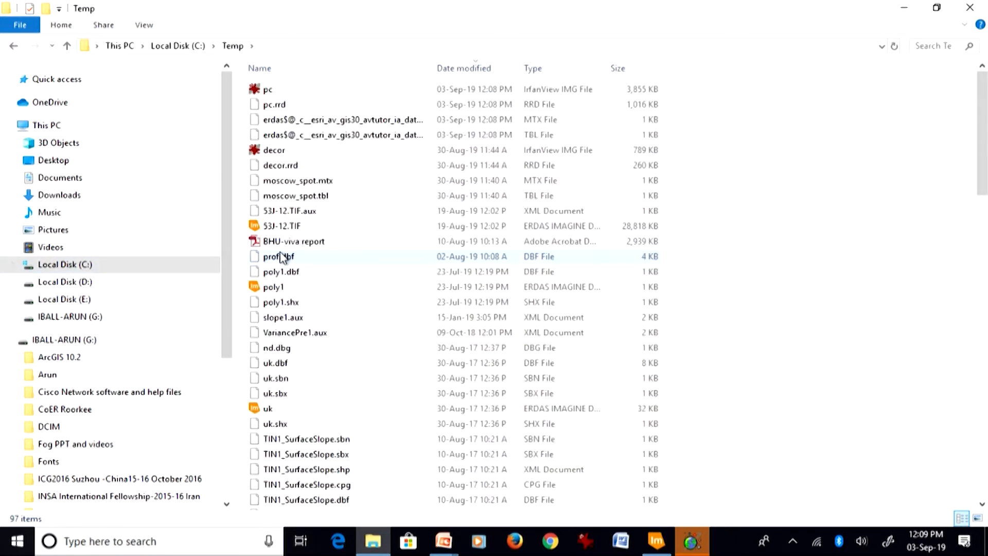
Open the new eigen matrix .mtx file in Notepad, examine its coefficients and minimize the window
double_click(410, 124)
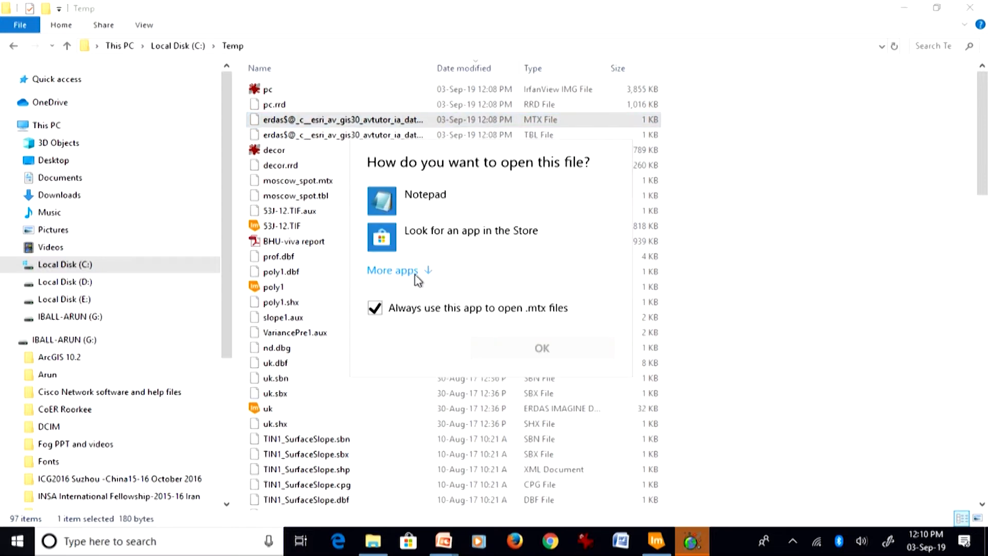
click(458, 201)
click(515, 354)
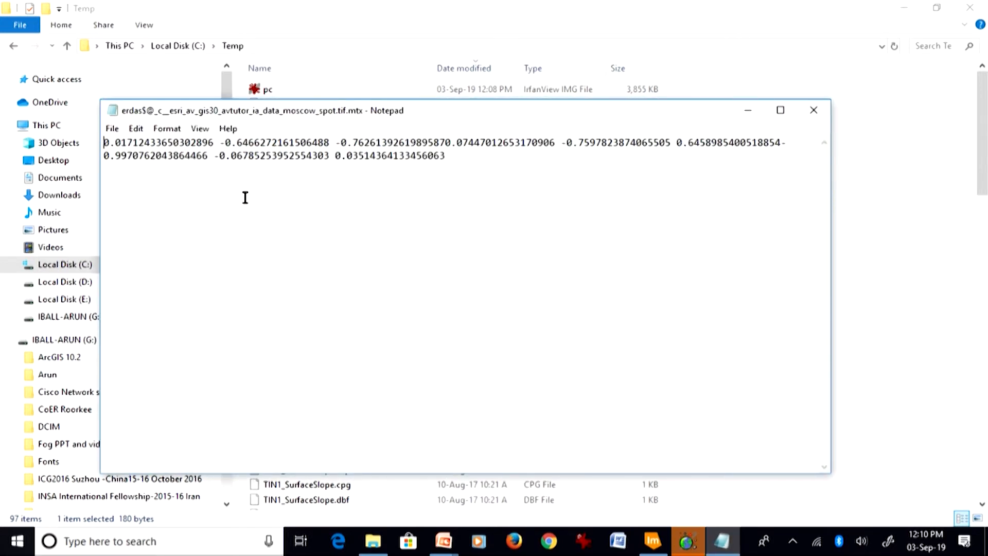
drag(460, 112, 470, 175)
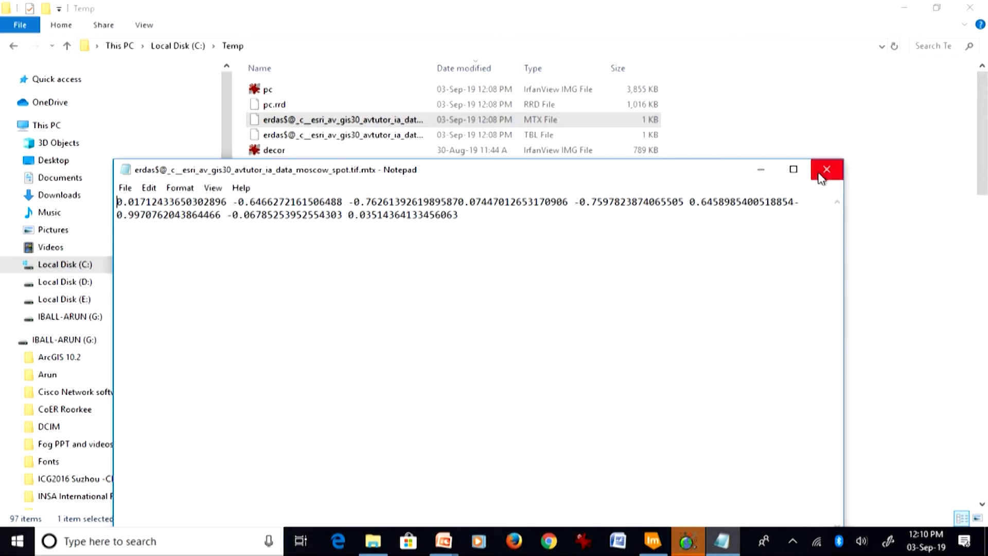
click(766, 176)
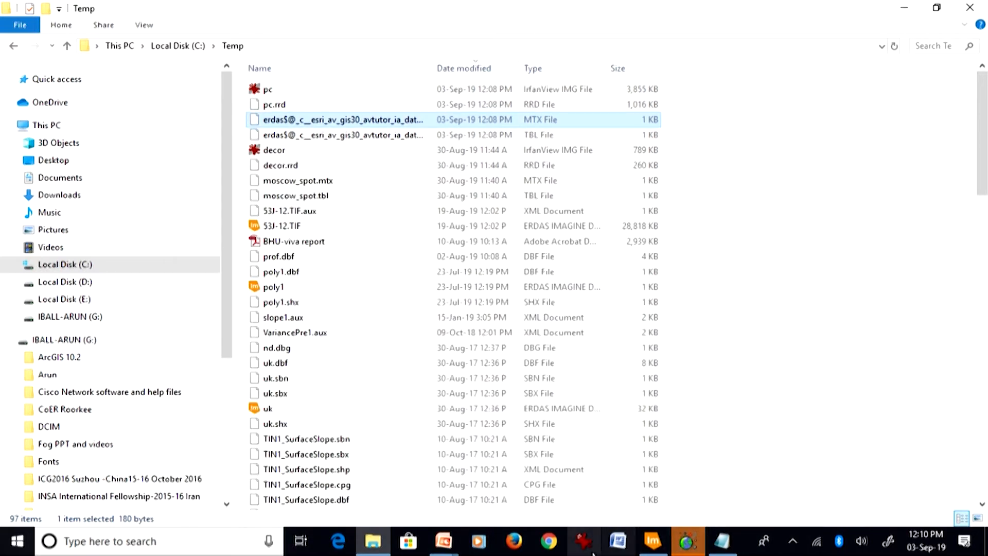
Return to ERDAS IMAGINE and load the recent c:\temp image pc.img into the 2D view
click(649, 545)
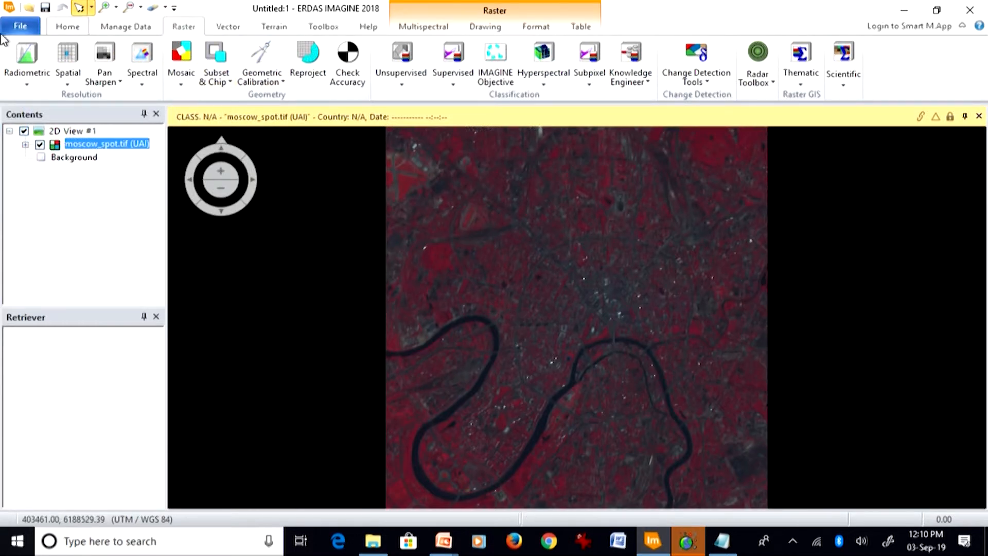
click(20, 28)
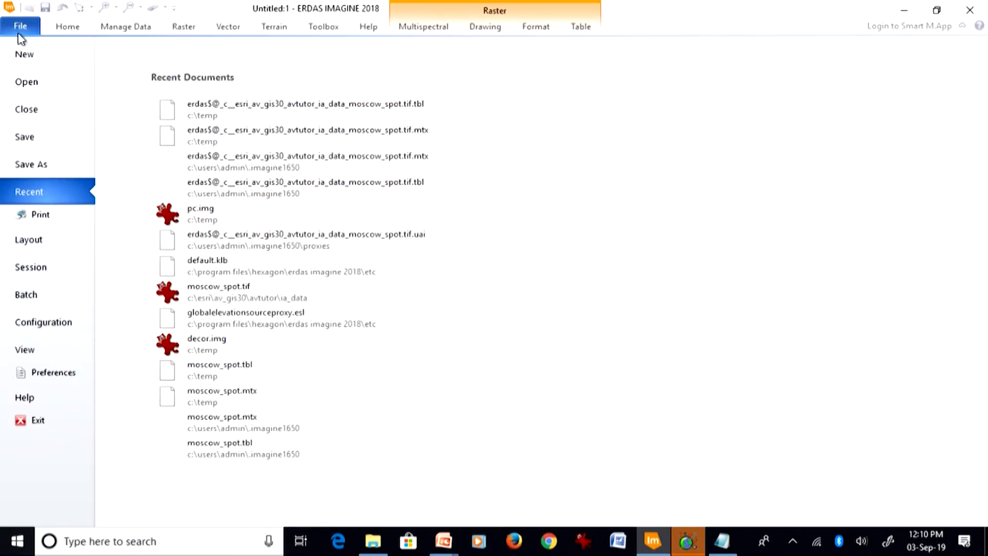
click(200, 223)
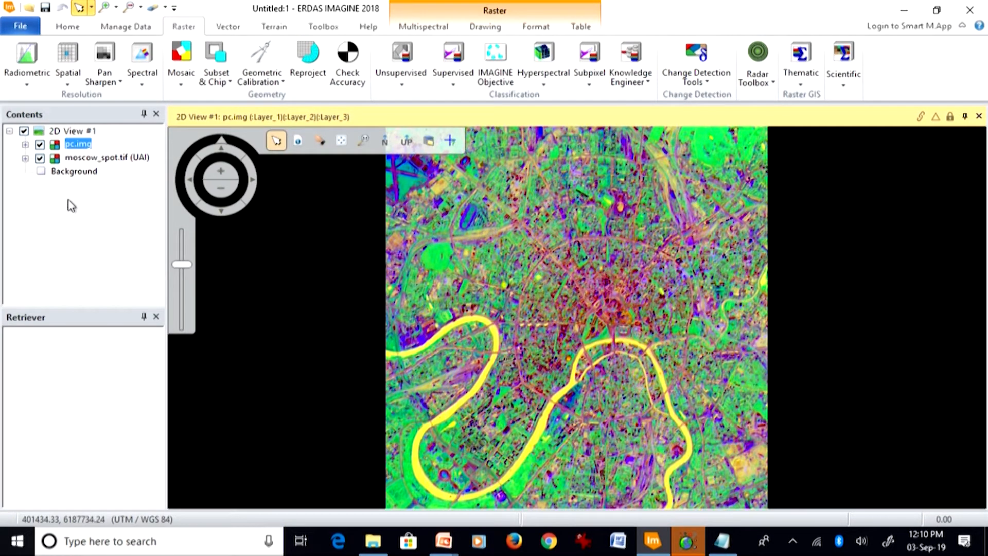
Expand the layers of pc.img, view Layer_1 alone with Layer_2 and Layer_3 hidden, and show both again
click(25, 145)
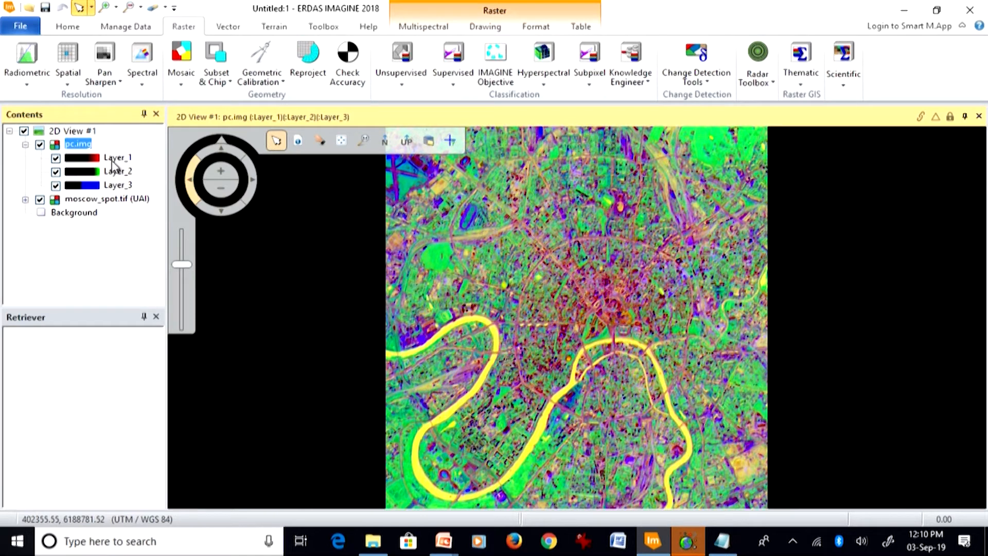
click(55, 172)
click(56, 185)
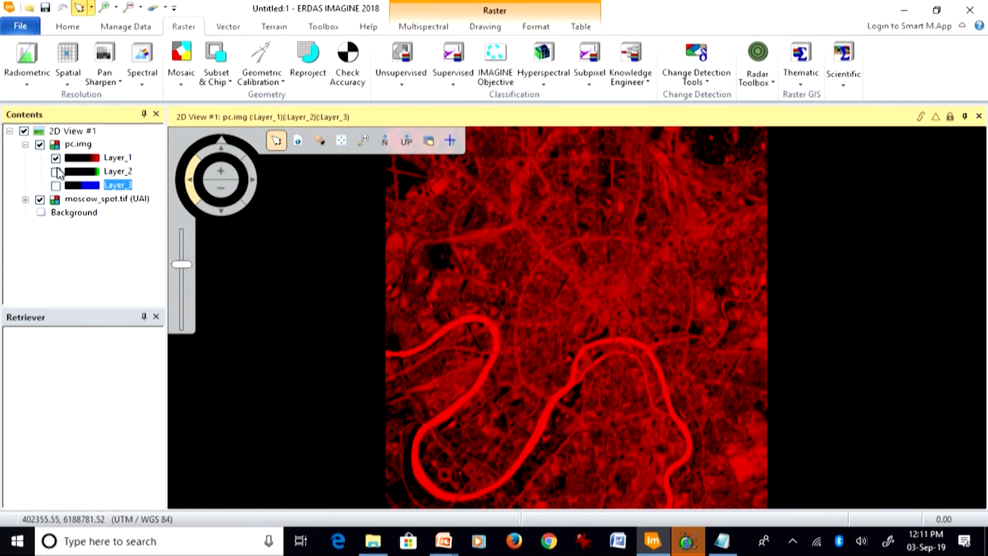
click(56, 172)
click(55, 185)
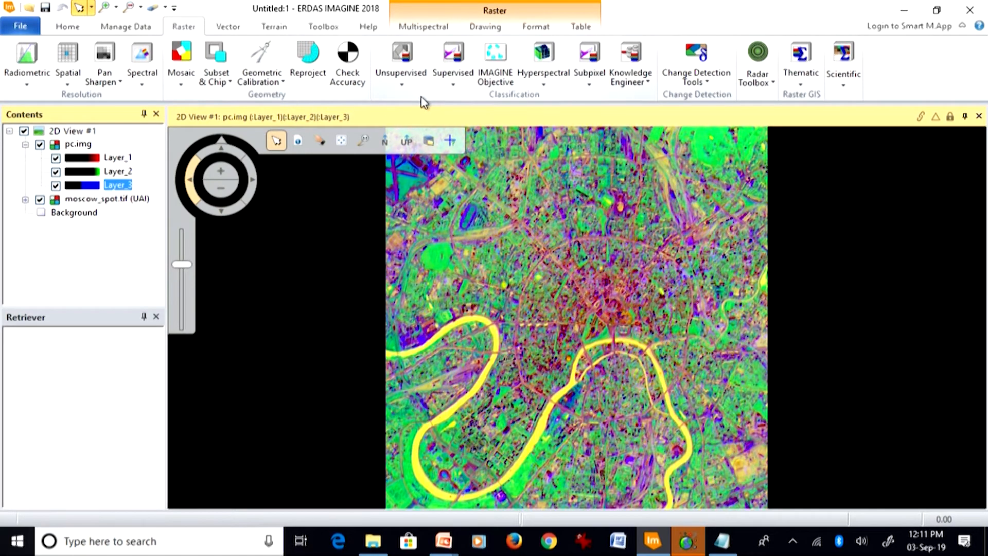
Assign Layer_1 to the green and blue bands of pc.img to display the first component in greyscale
click(421, 32)
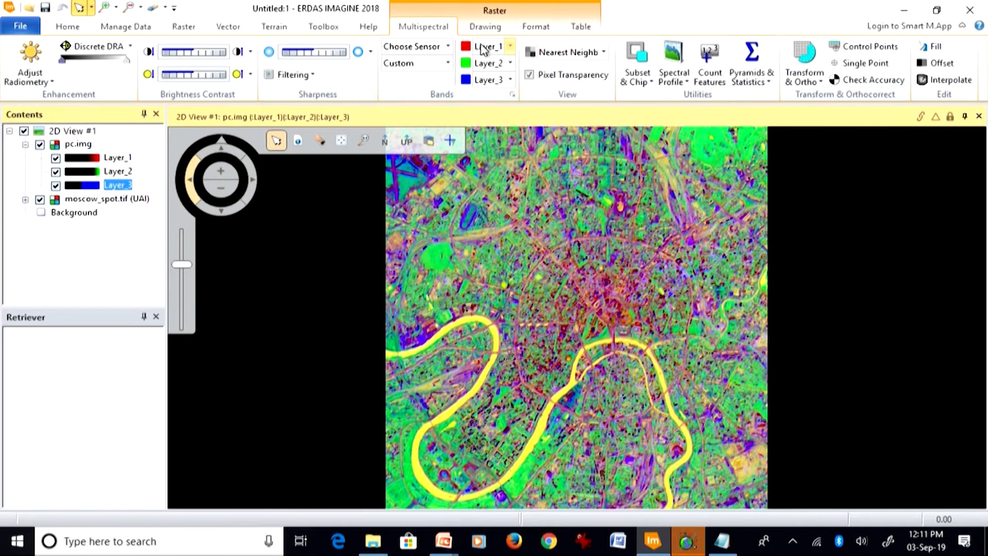
click(511, 63)
click(507, 78)
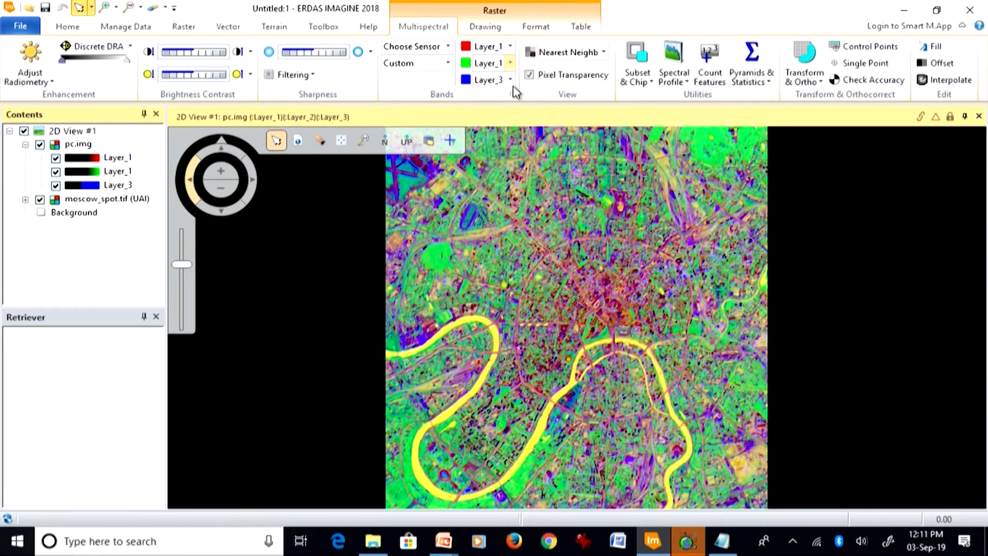
click(511, 81)
click(508, 96)
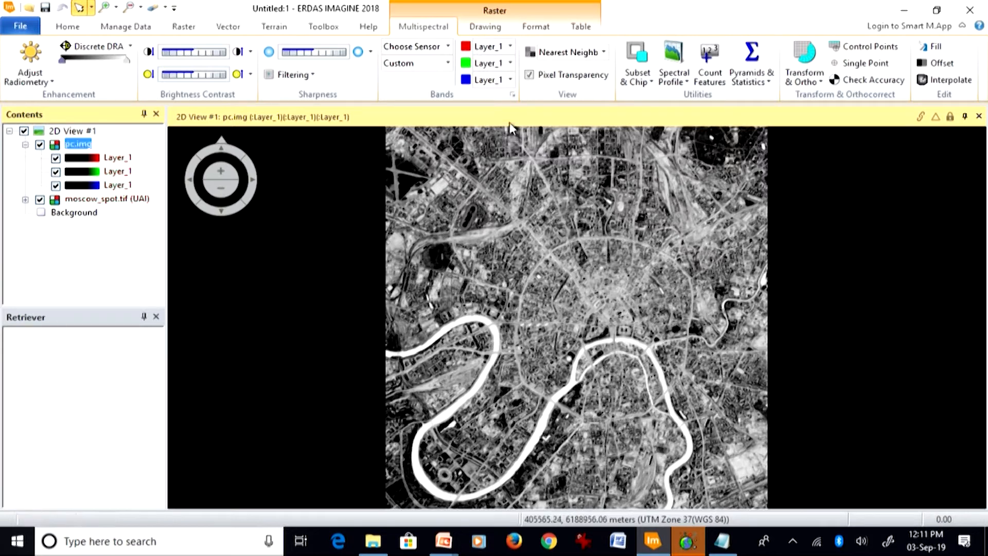
Assign Layer_3 to the red, green and blue bands of pc.img to display the third component in greyscale
click(511, 52)
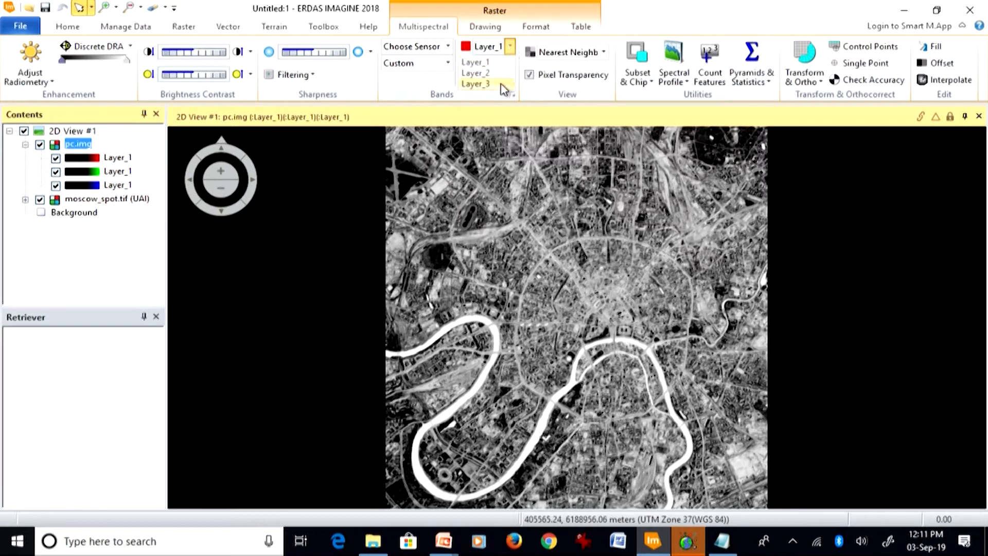
click(496, 85)
click(510, 63)
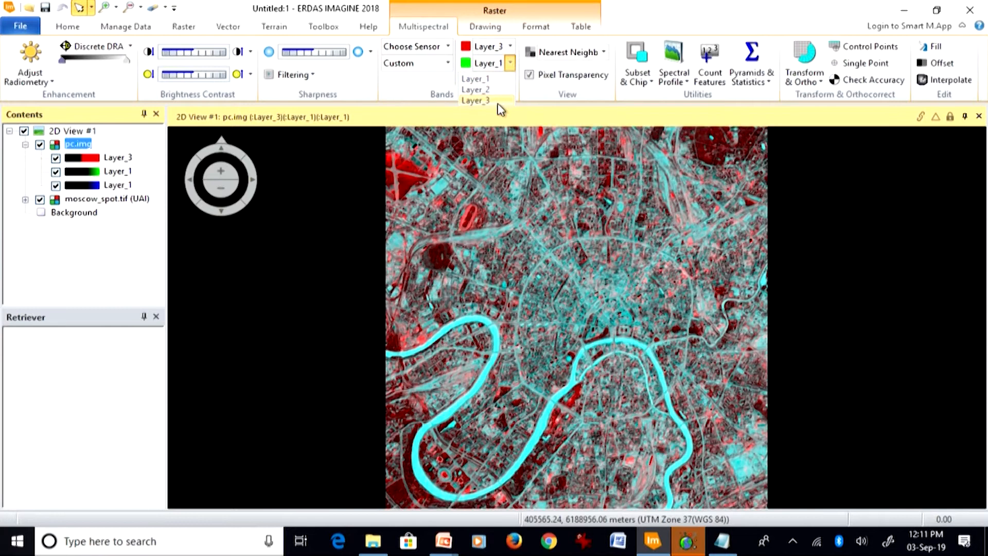
click(498, 104)
click(511, 79)
click(489, 121)
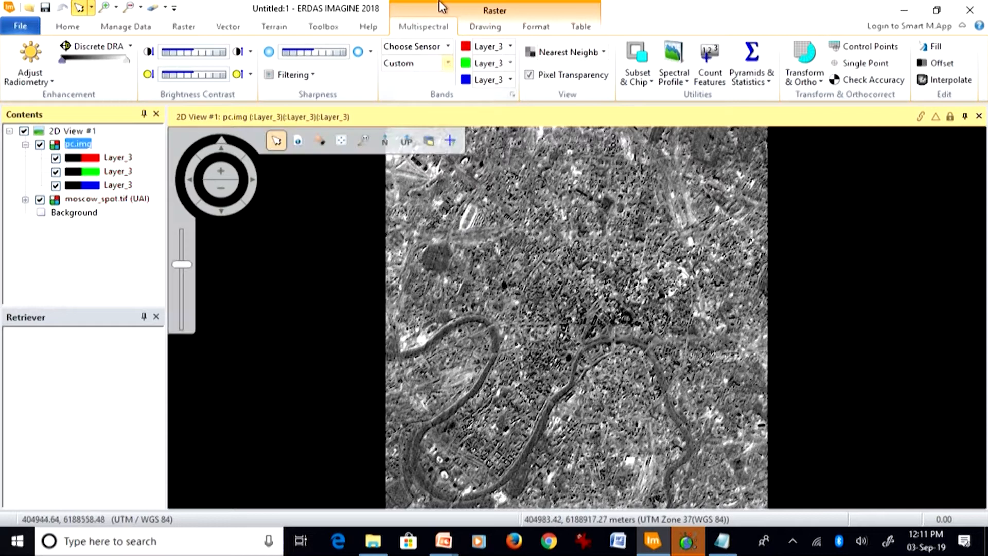
Keep Layer_3 on red and set the pc.img green band to Layer_2 and the blue band to Layer_1
click(511, 50)
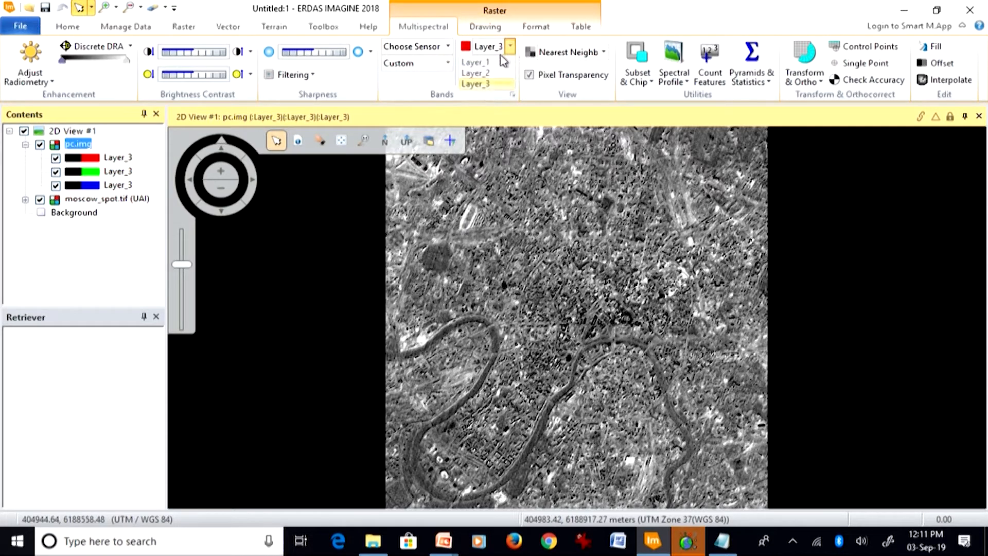
click(440, 88)
click(510, 63)
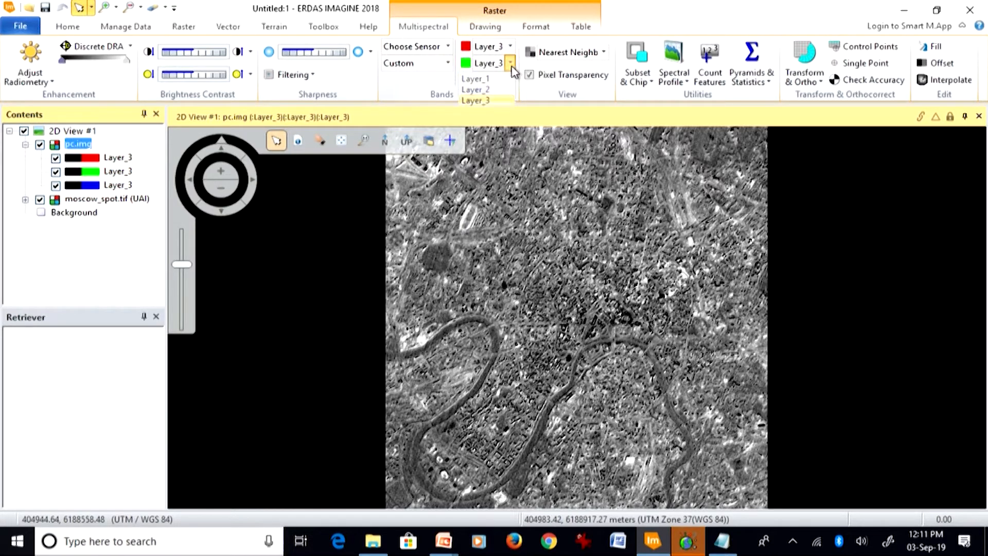
click(498, 92)
click(511, 79)
click(496, 94)
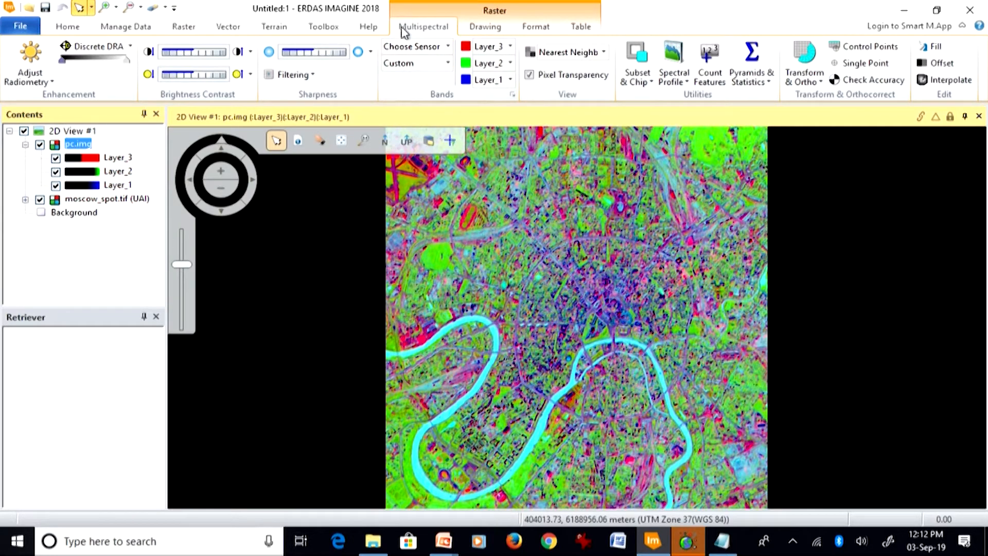
Start a Decorrelation Stretch on the moscow_spot image and browse to the Temp folder on C: for its output file
click(196, 30)
click(142, 74)
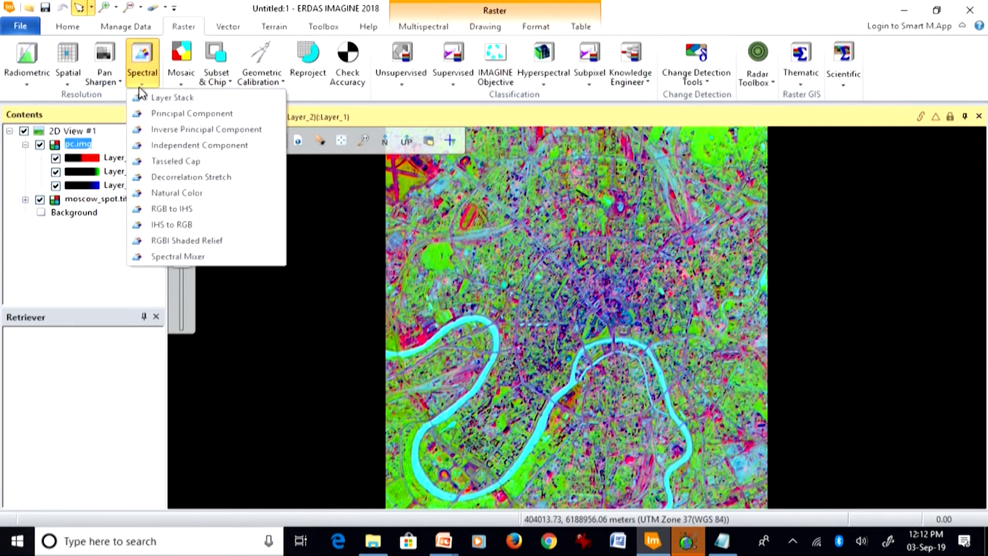
click(174, 178)
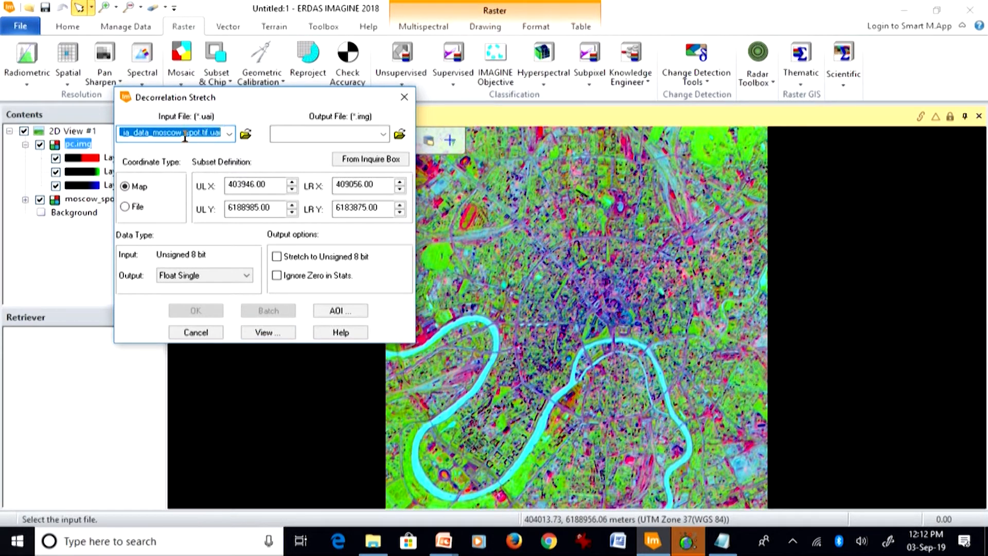
click(399, 133)
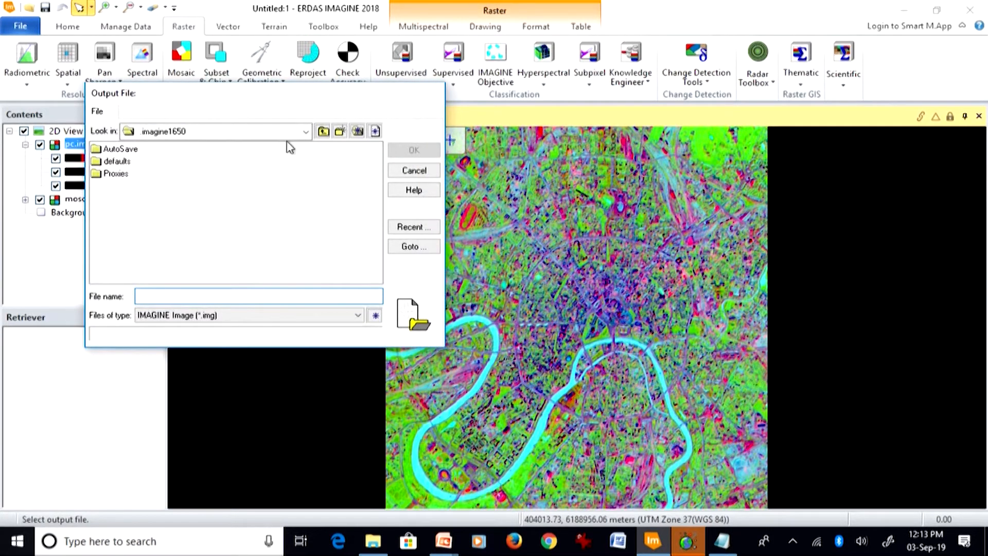
click(305, 132)
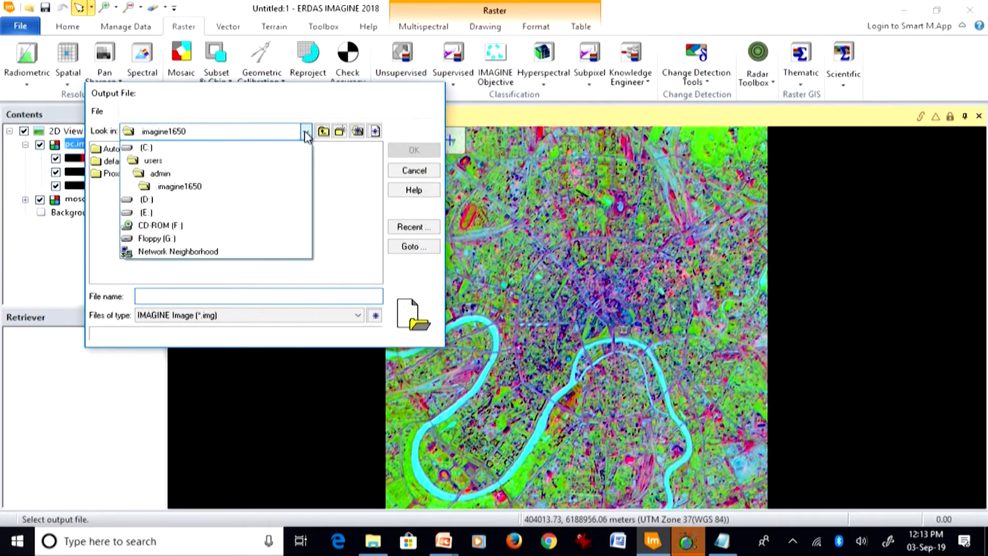
click(155, 148)
double_click(231, 211)
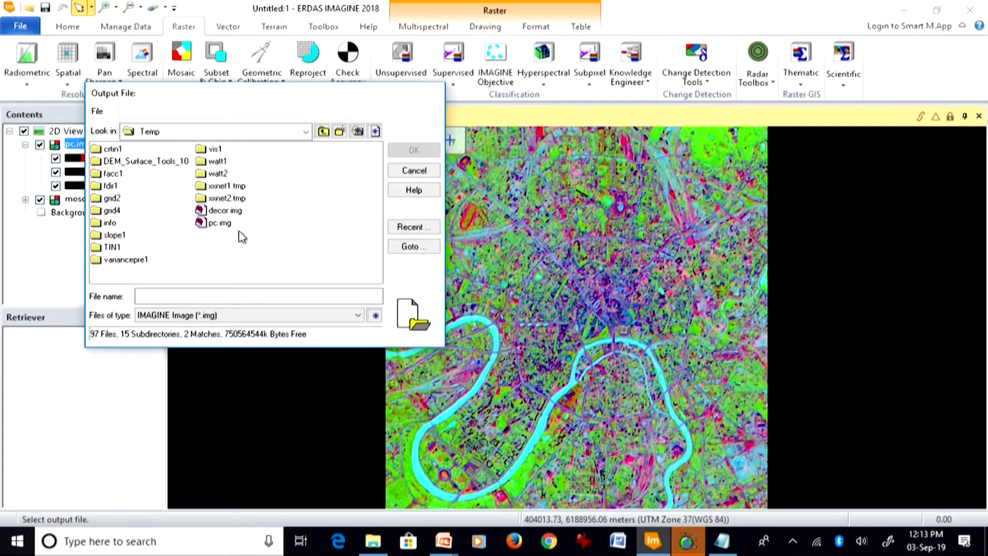
Overwrite decor.img as the output, enable Stretch to Unsigned 8 bit and run the decorrelation stretch
click(226, 211)
click(402, 152)
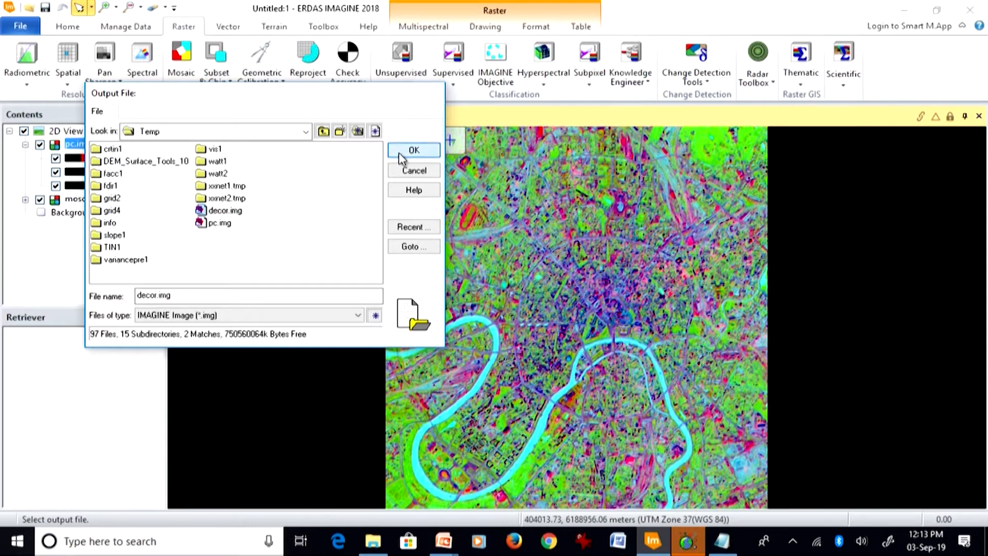
click(524, 301)
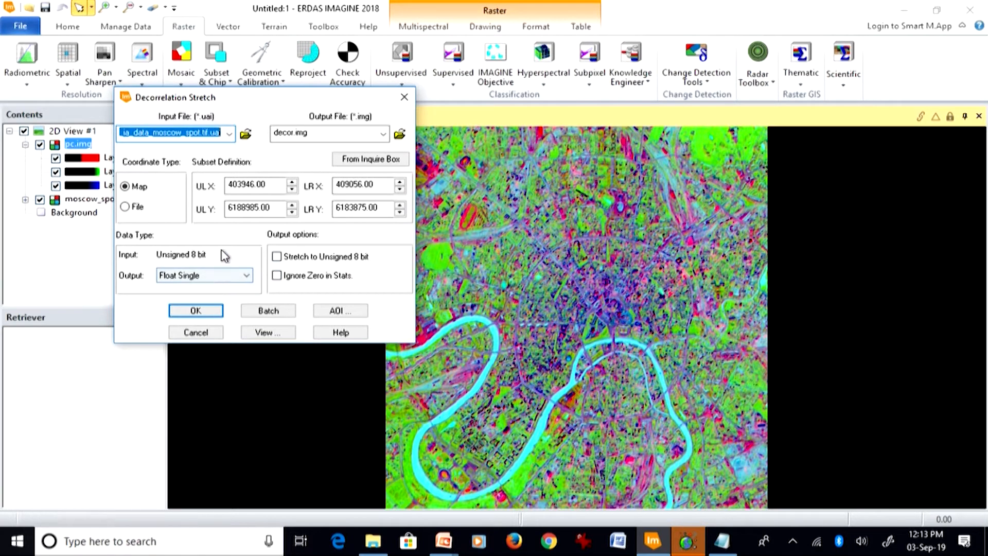
click(277, 257)
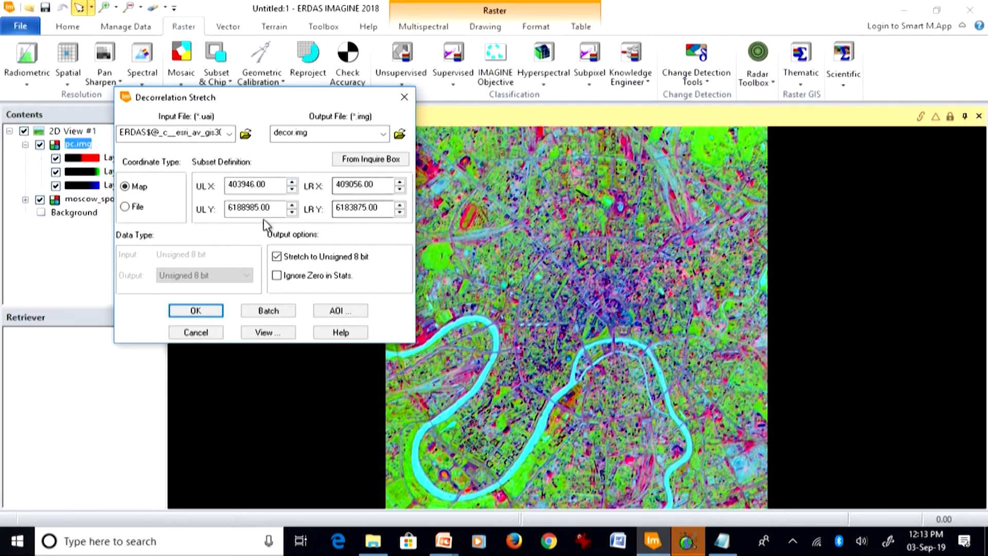
click(208, 312)
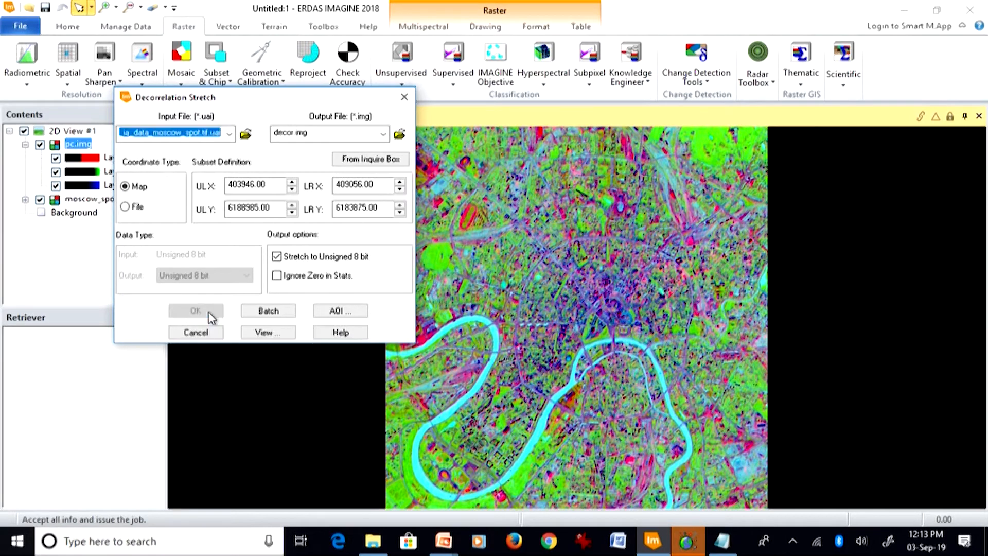
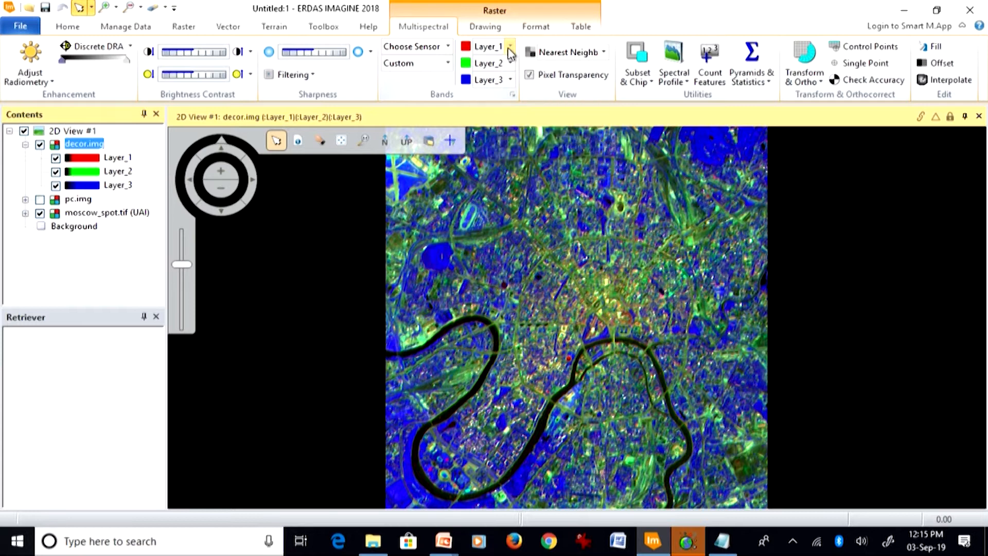
Set the band combination of decor.img to Desktop BGR
click(503, 62)
click(400, 66)
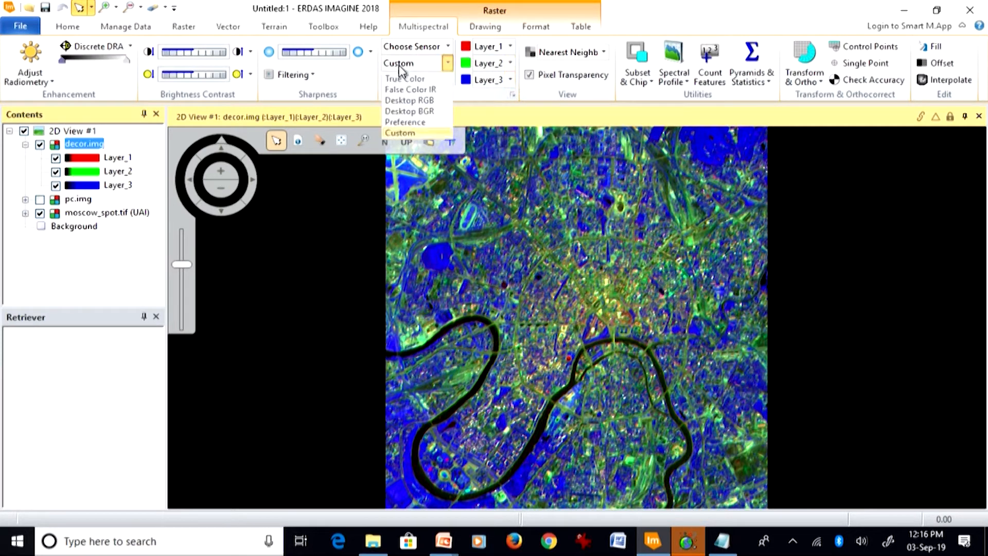
click(407, 111)
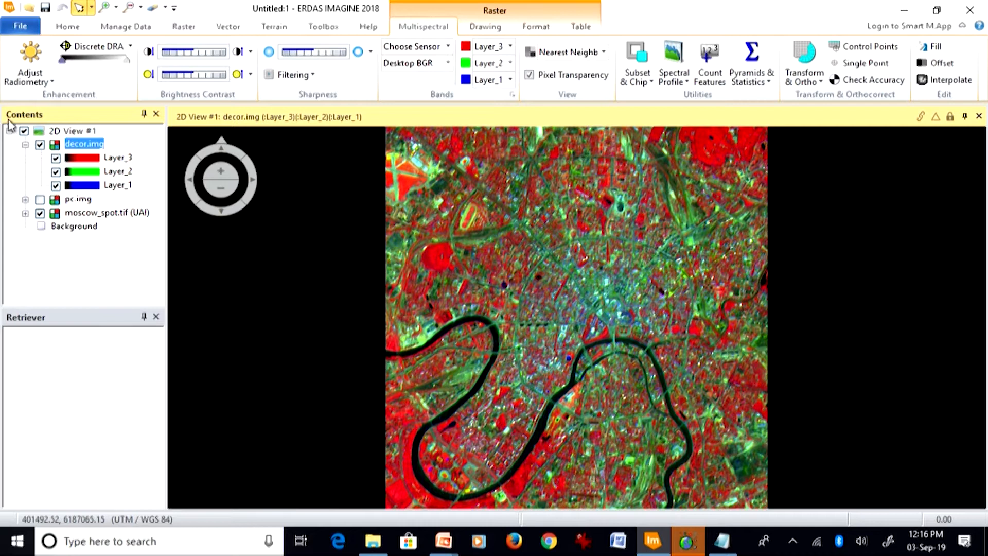
Hide and show decor.img repeatedly to compare the decorrelation stretch with the original moscow_spot.tif image
click(41, 145)
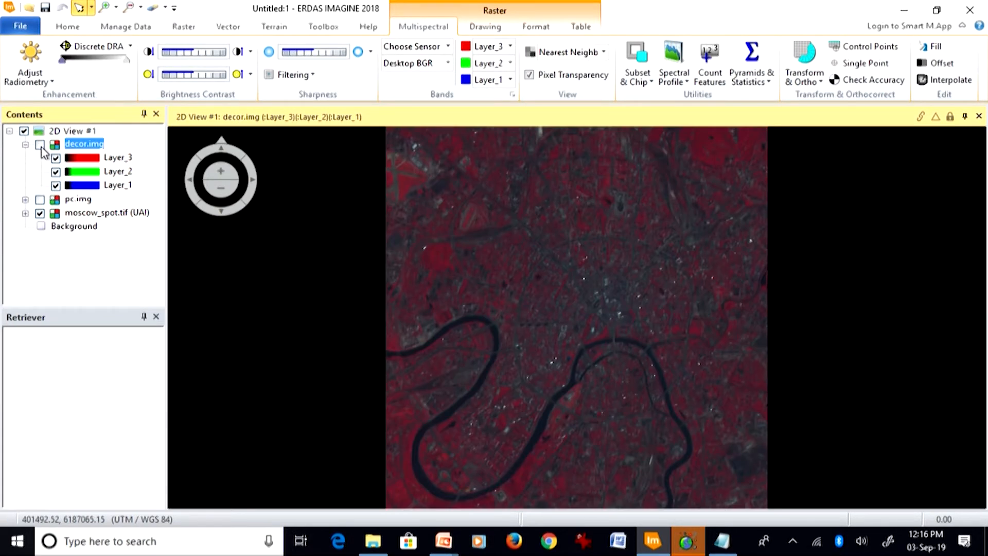
click(40, 145)
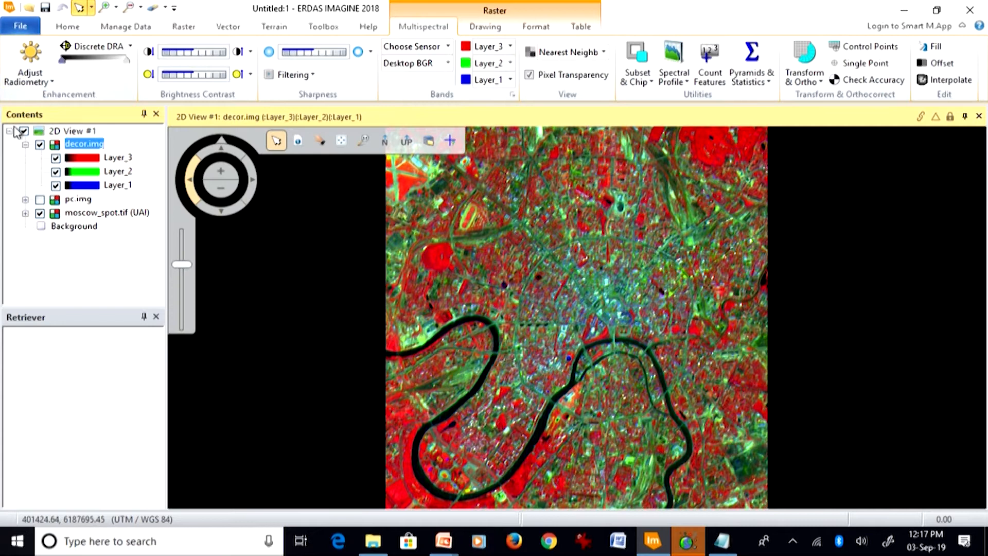
click(39, 145)
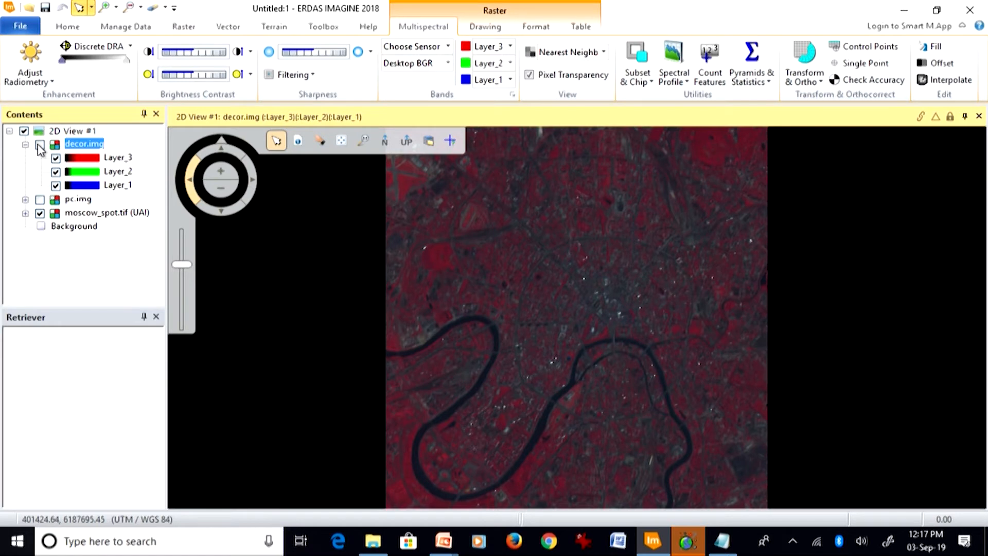
click(40, 146)
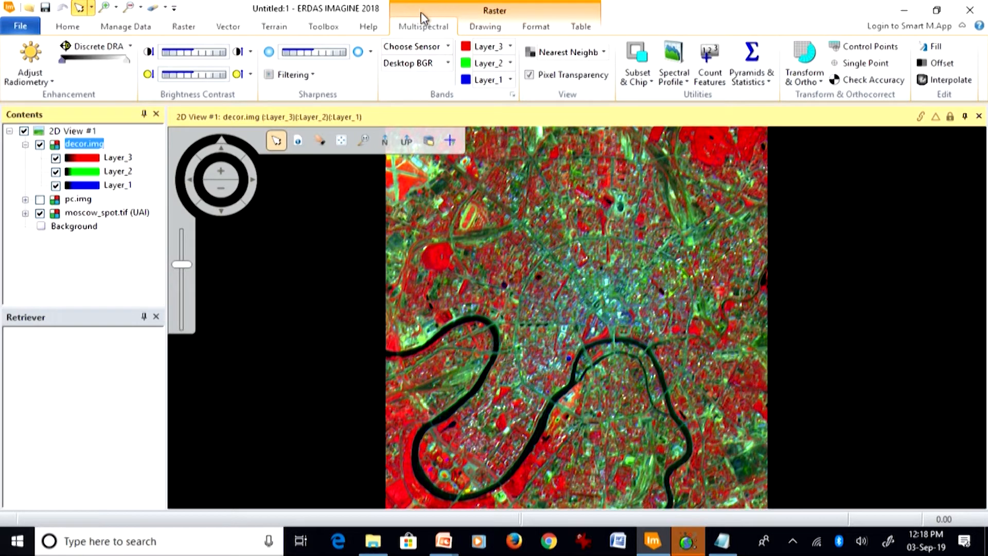
Switch to the DIPS simulator and minimize the ERDAS IMAGINE and File Explorer windows behind it
key(alt+Tab)
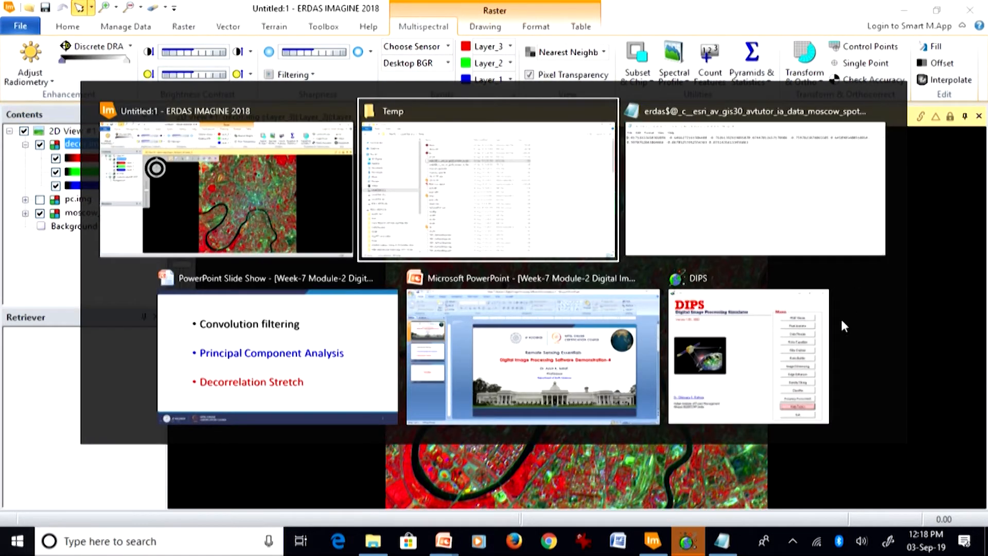
click(741, 368)
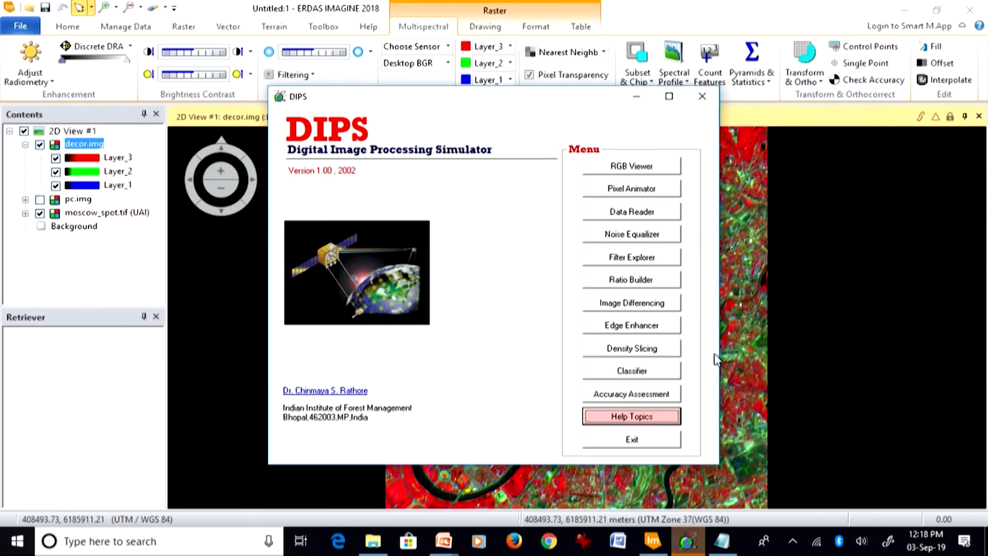
click(911, 13)
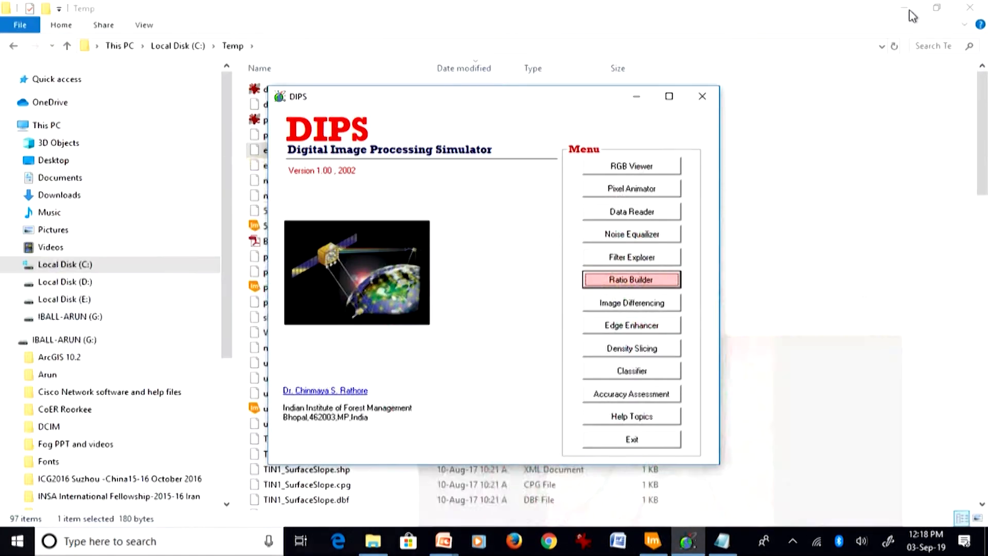
click(904, 11)
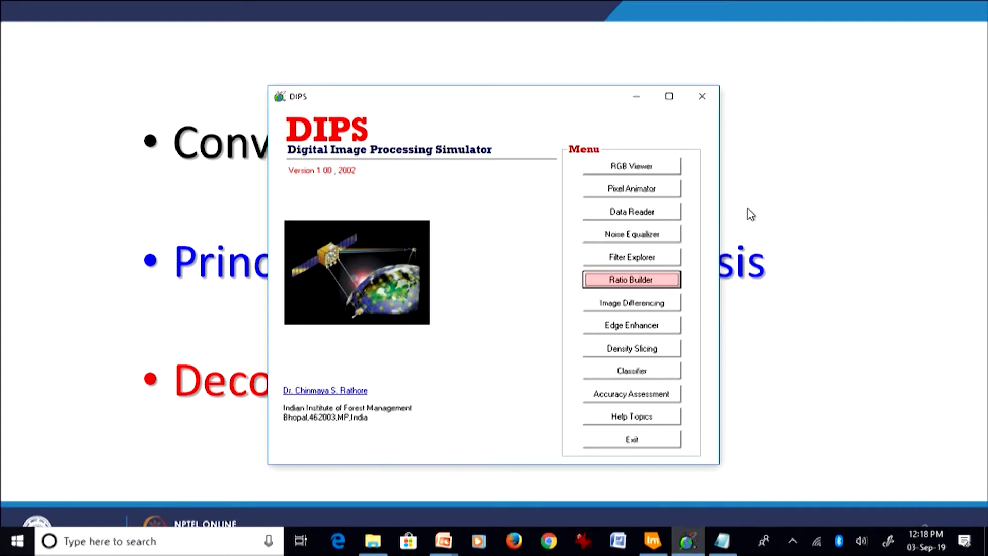
Open the Density Slicing module in DIPS and compare its Image View with its Data View
click(647, 354)
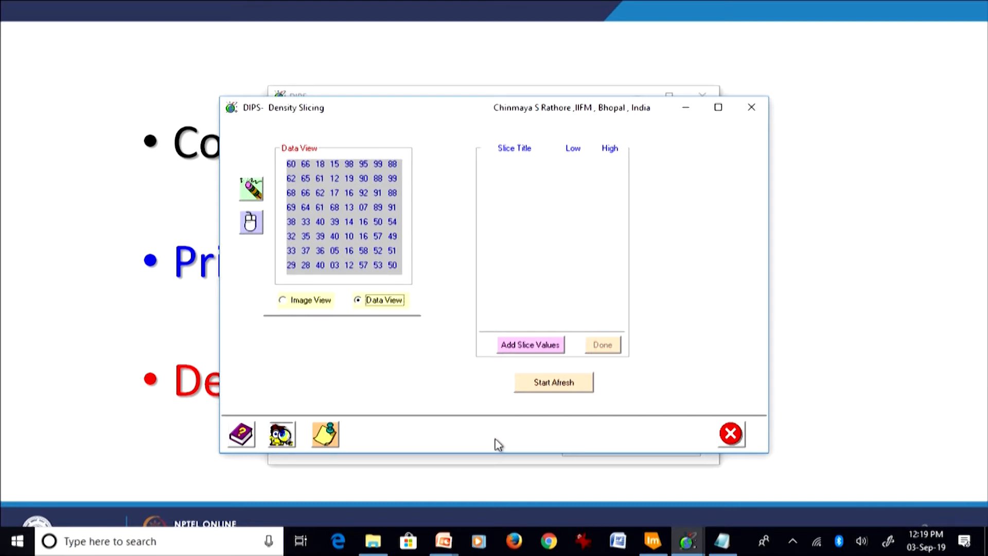
click(287, 303)
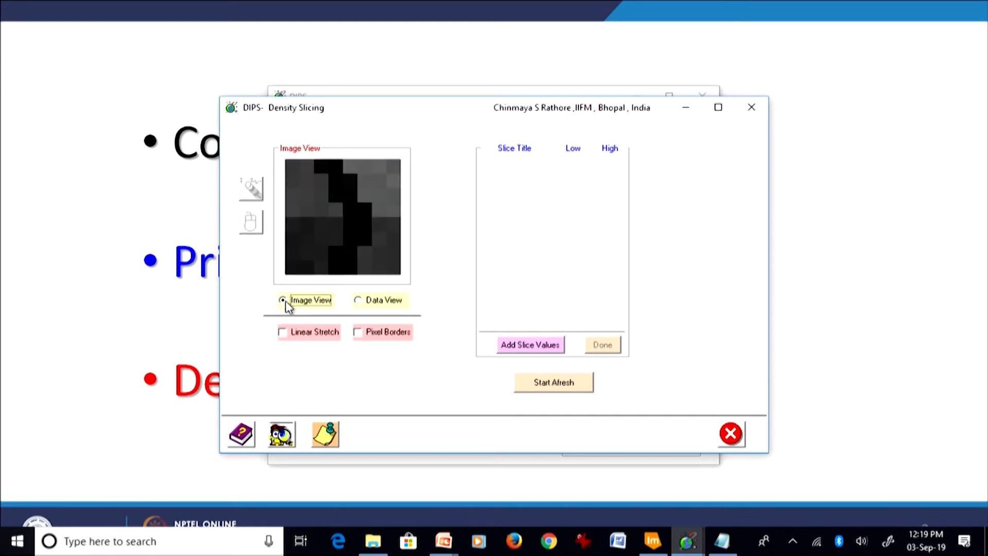
click(366, 303)
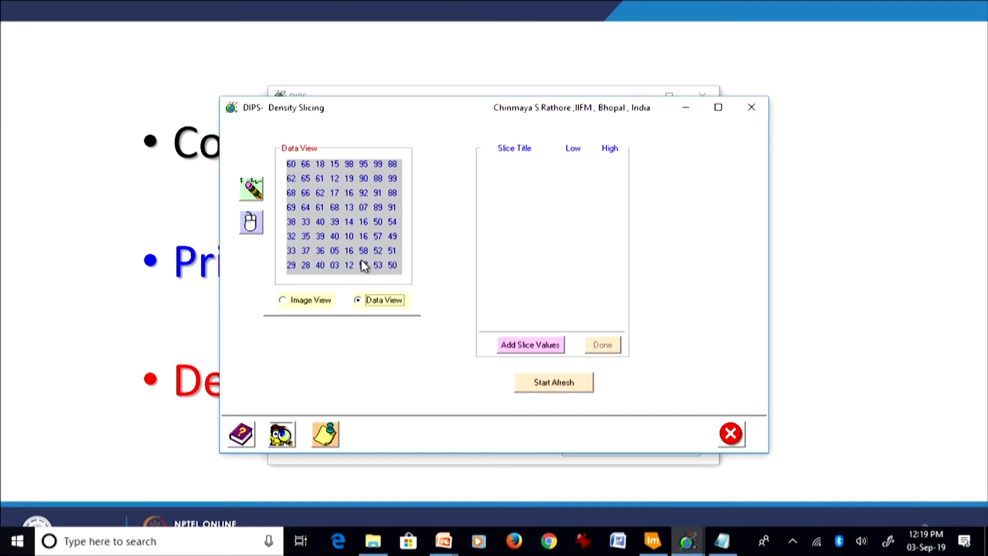
Add density slice S1 with a low value of 10 and a high value of 30
click(521, 348)
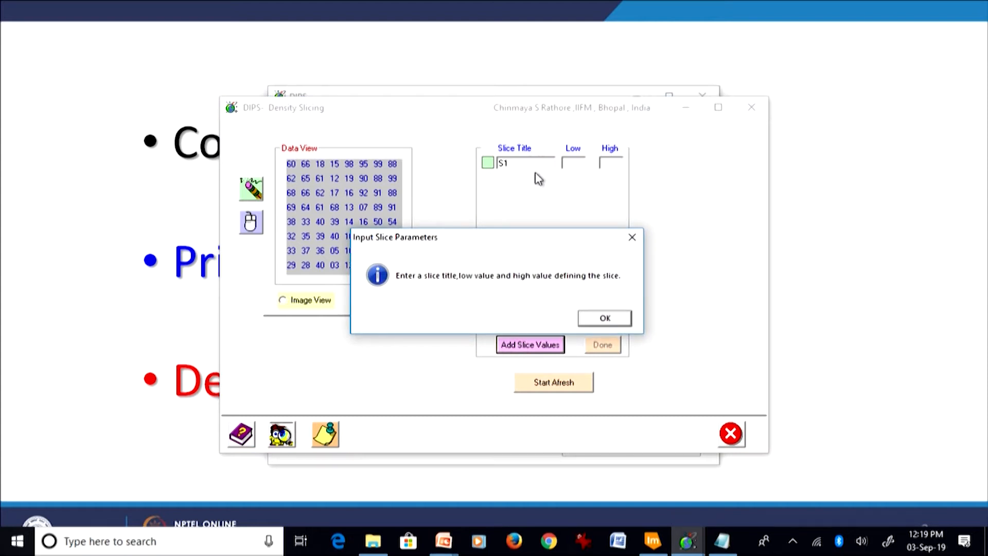
click(612, 321)
click(578, 165)
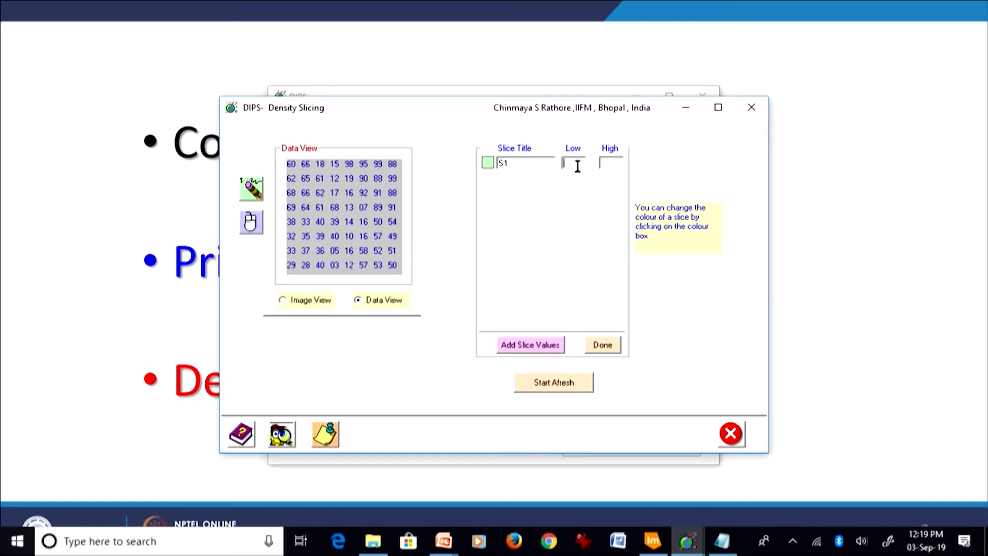
text(10)
click(610, 165)
text(30)
Add density slice S2 with a low value of 31 and a high value of 50
click(509, 348)
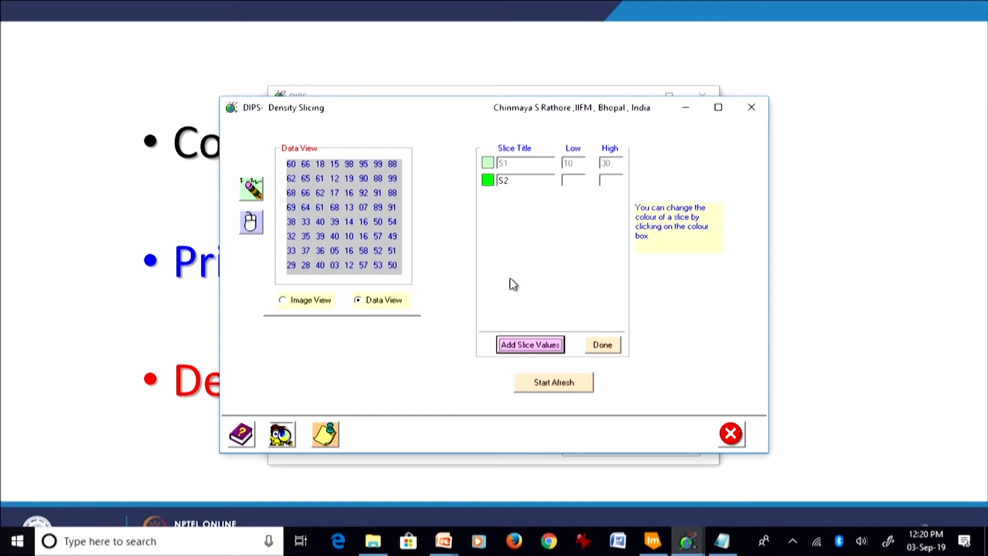
click(582, 180)
text(31)
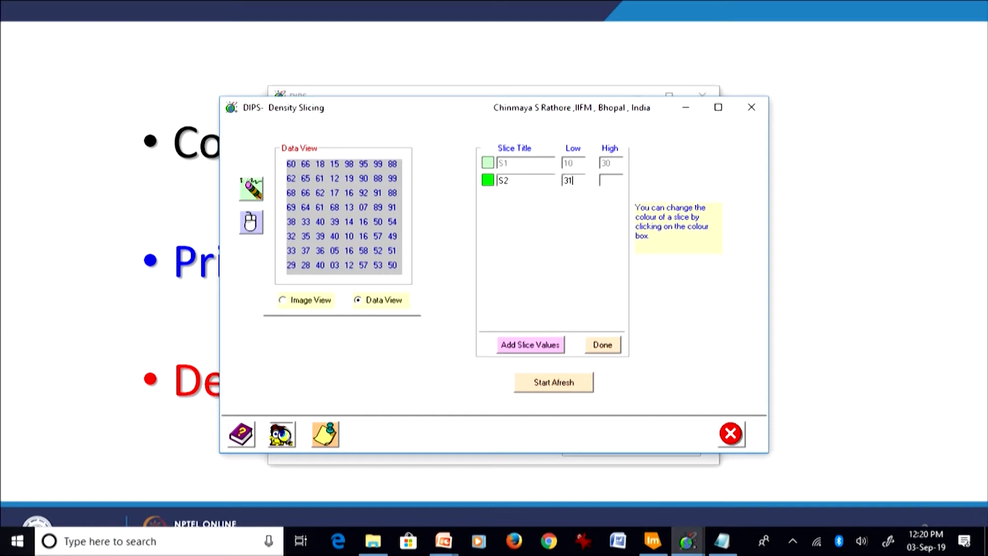
click(608, 179)
text(50)
Add density slice S3 with a low value of 51 and a high value of 70
click(547, 350)
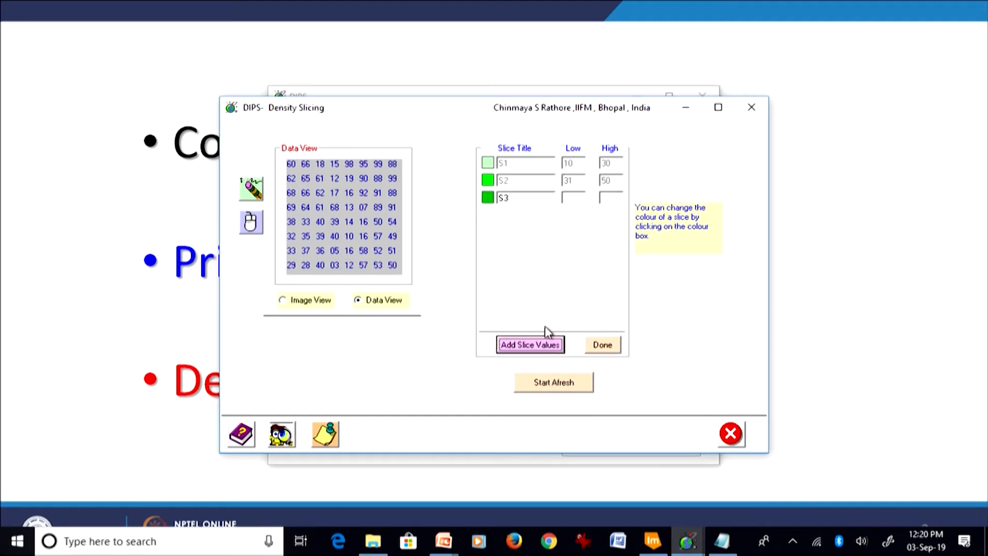
click(583, 199)
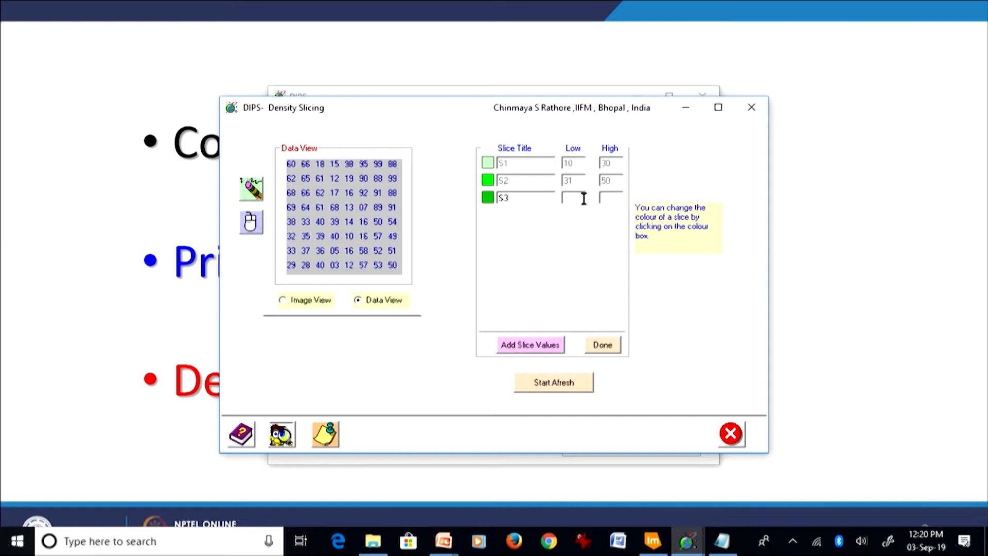
text(51)
click(608, 198)
text(70)
Finalize the slice definitions, density slice the image and compare the result with the source in Image View
click(604, 345)
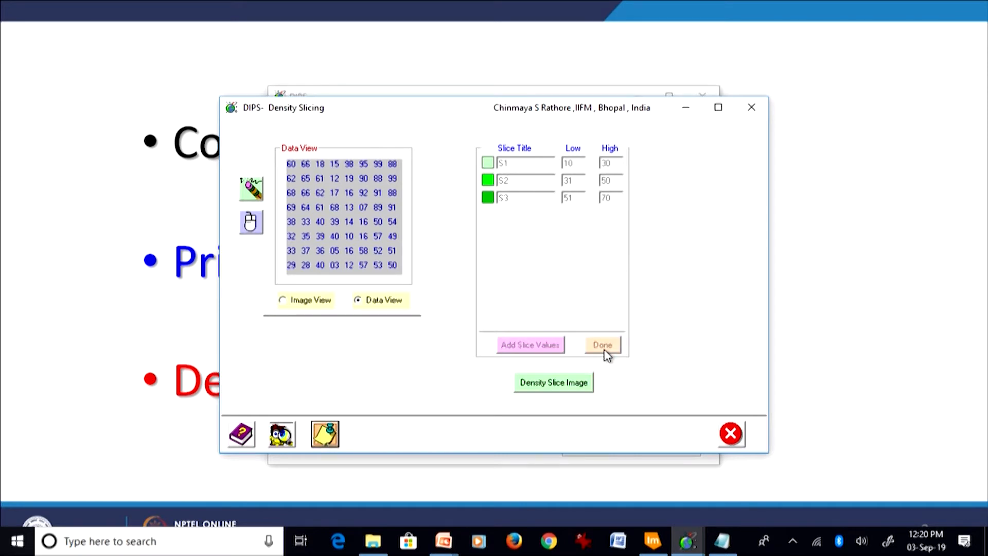
click(580, 390)
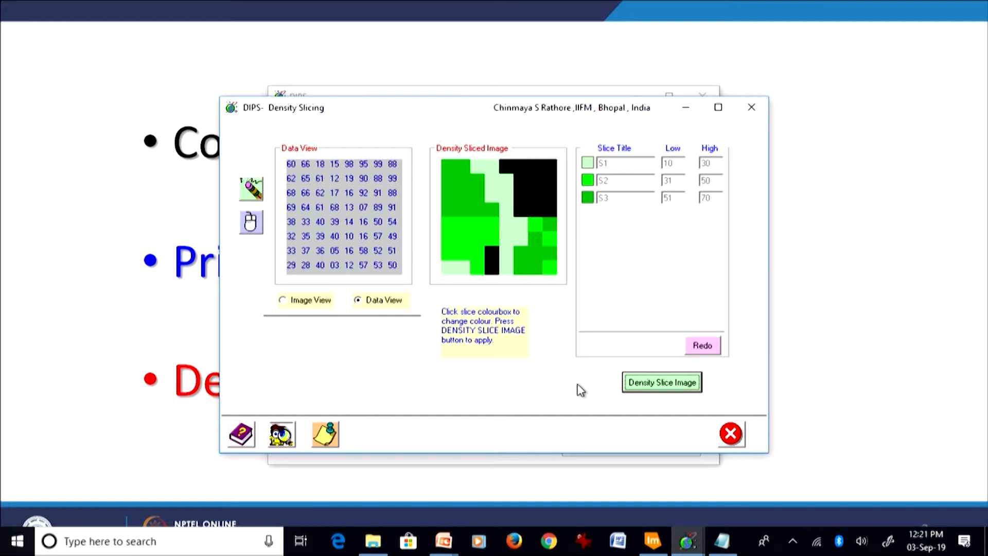
click(293, 304)
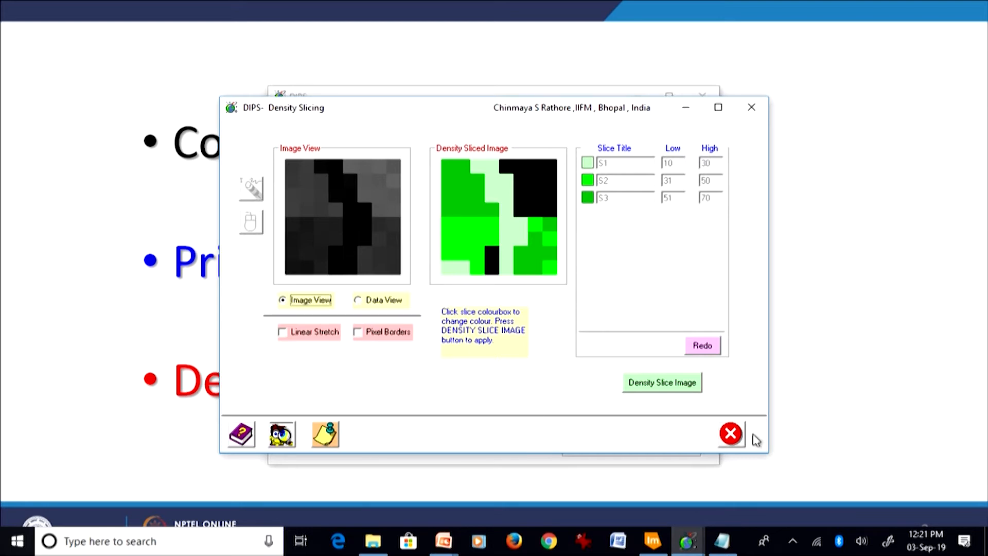
Close the Density Slicing module and start a new signature in the Classifier module
click(731, 433)
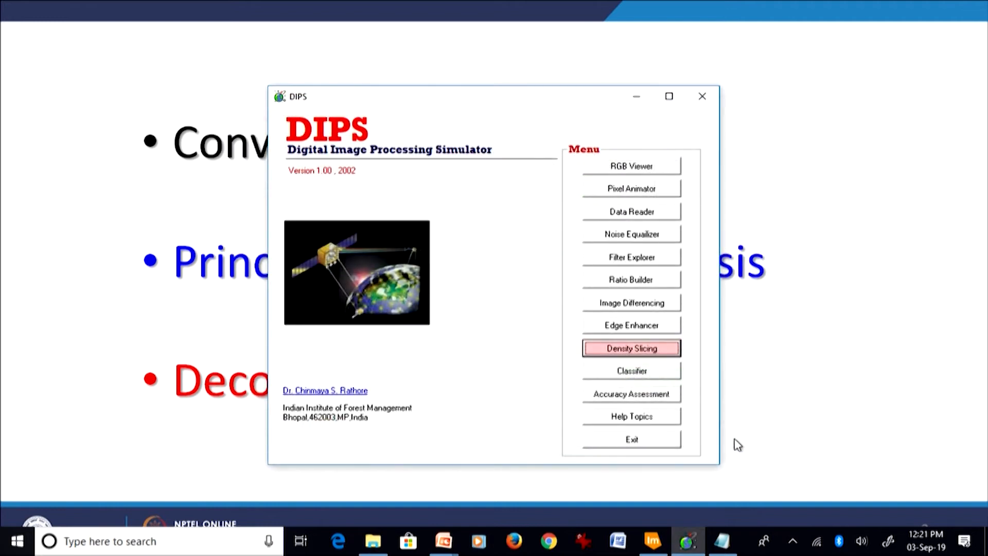
click(659, 374)
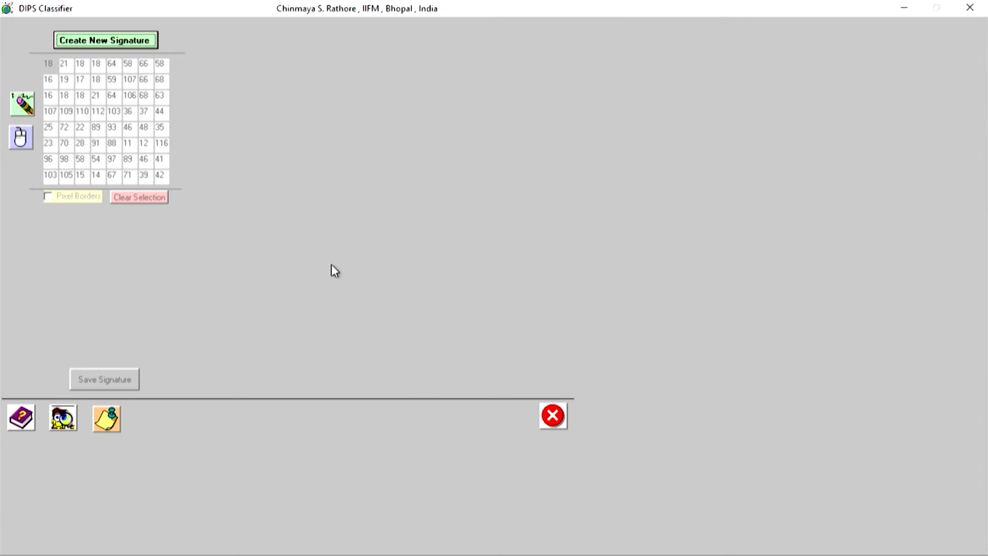
click(119, 48)
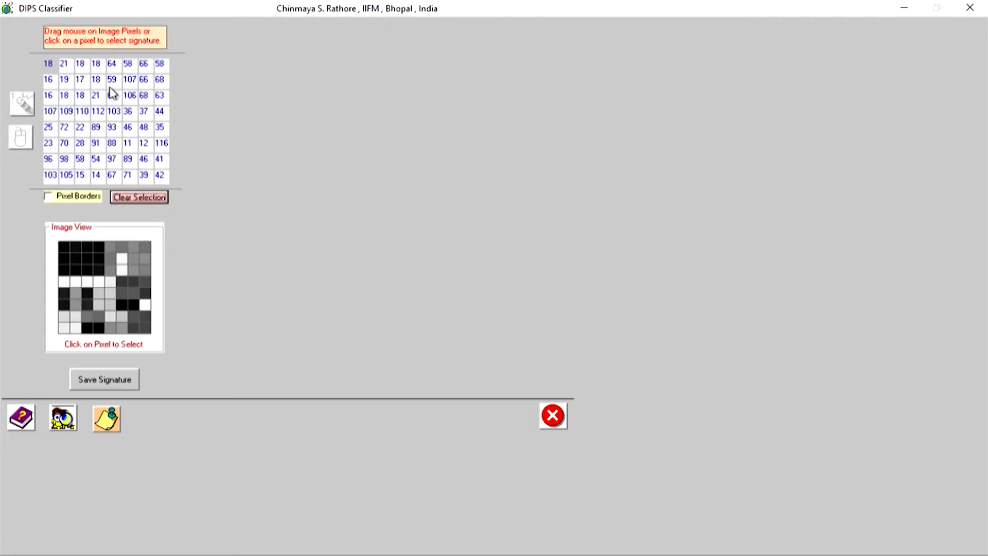
Select the pixels 107 and 106 in the sixth column and 107 at the start of the fourth row
mouse_move(126, 264)
click(122, 258)
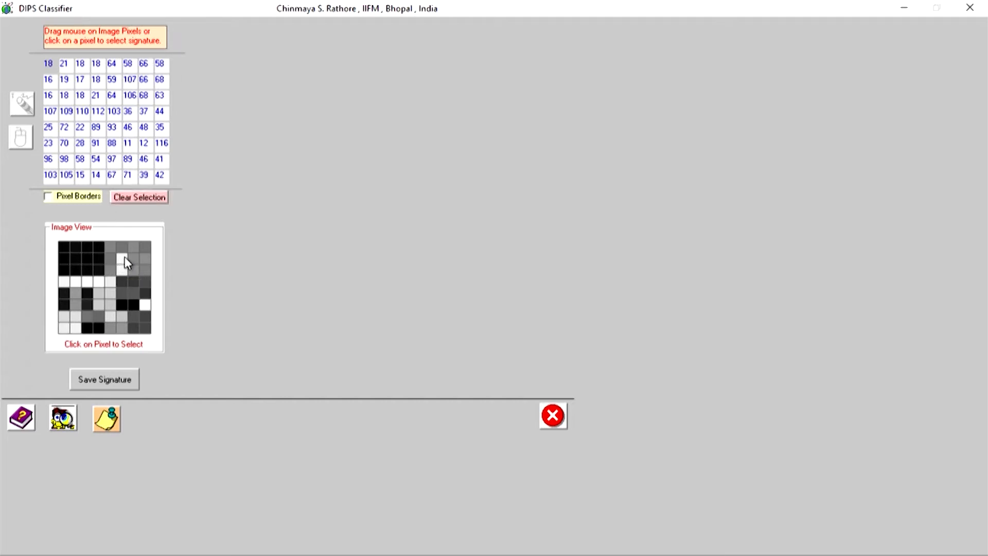
click(122, 272)
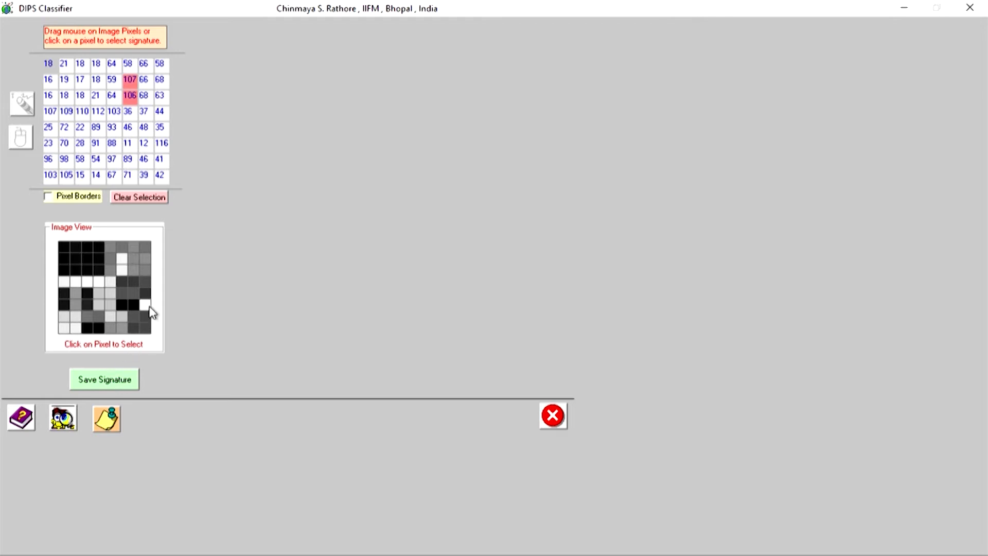
mouse_move(144, 310)
click(48, 113)
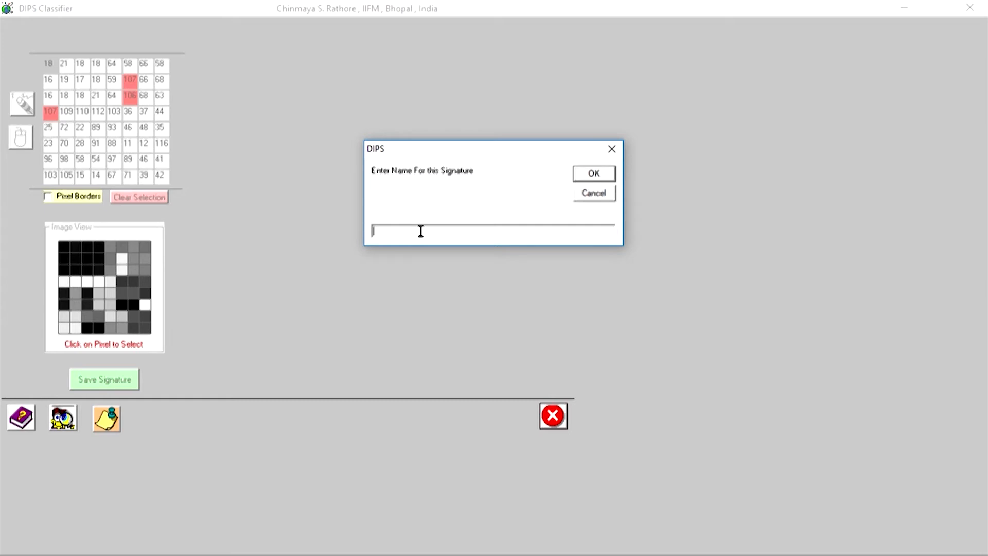
Save the selected bright pixels as a signature named Bare Ground and dismiss its statistics
text(Bare Ground)
click(583, 177)
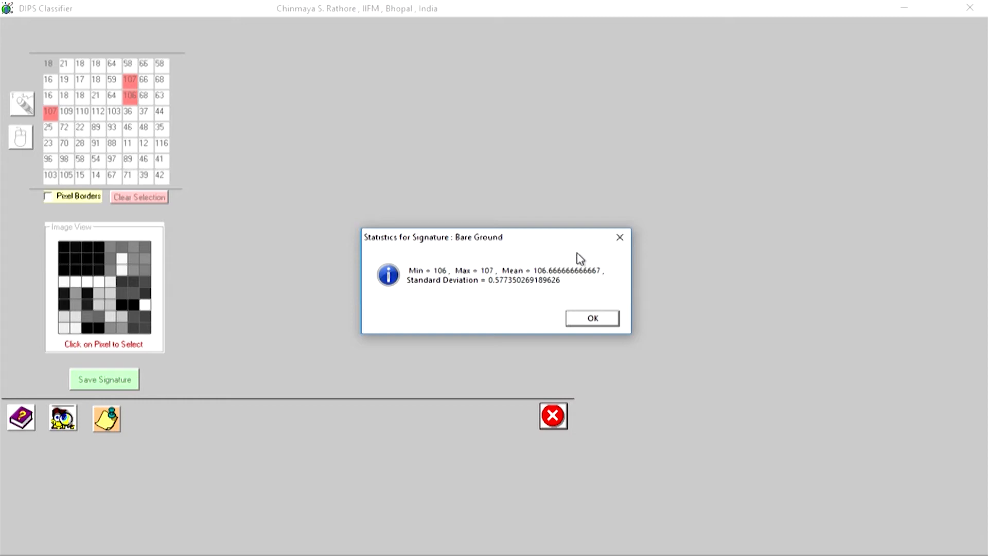
click(589, 320)
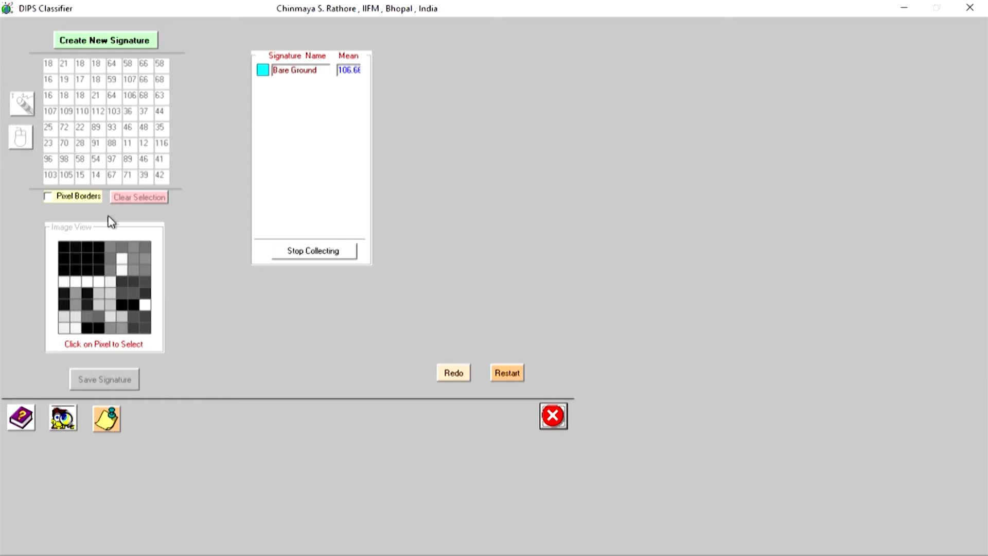
Start a new signature and select the dark pixels 21 in row one, 17 and 18 in row two, and 12 and 11 in row six
click(92, 41)
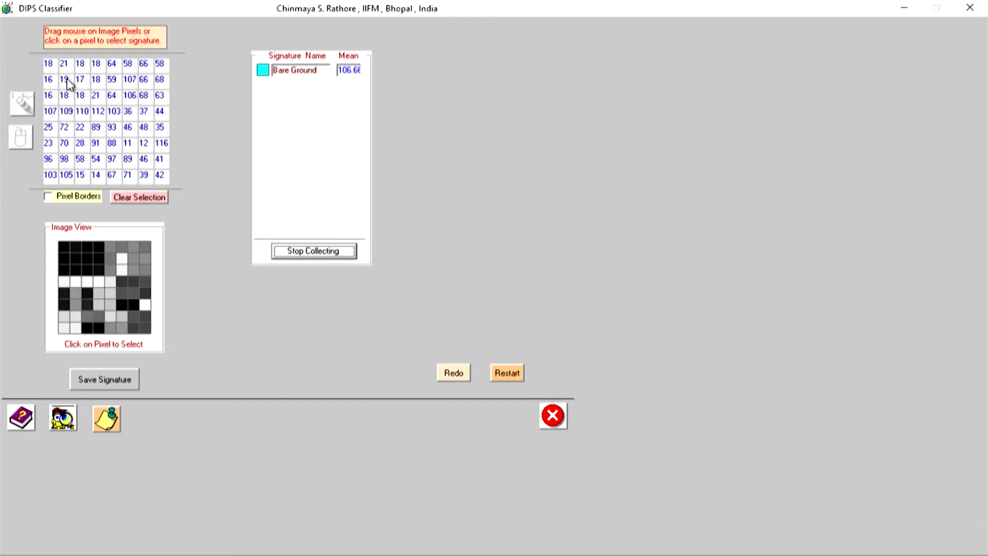
click(75, 251)
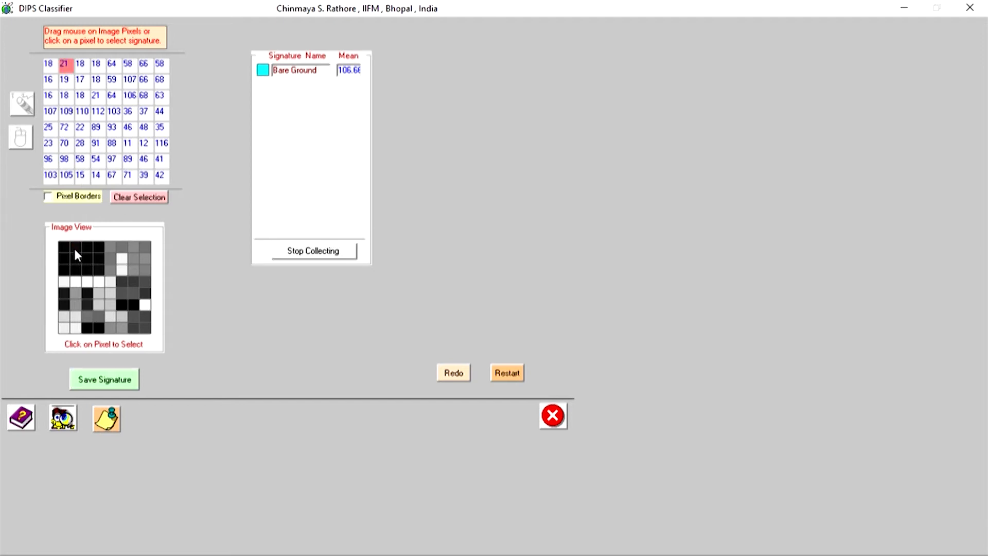
click(87, 257)
click(97, 259)
click(134, 304)
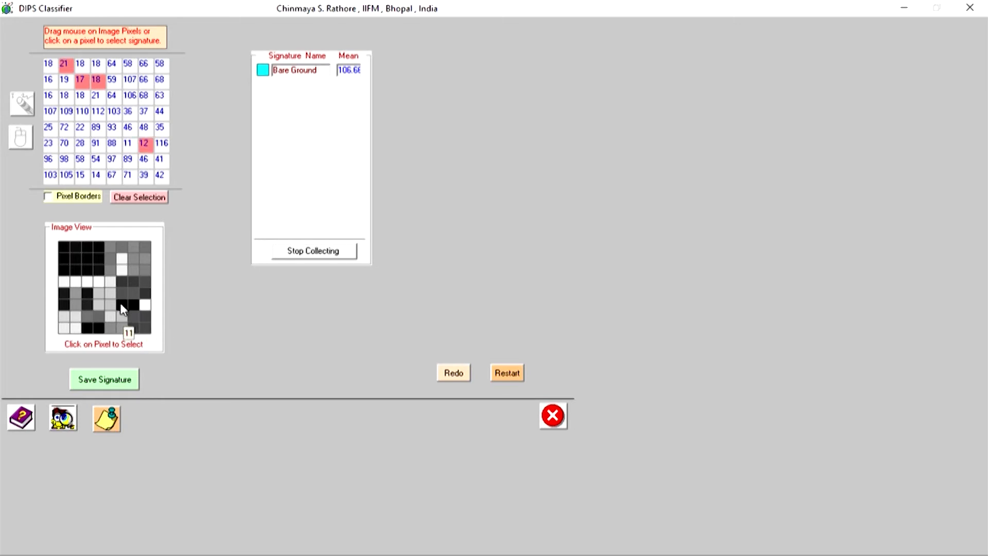
click(122, 308)
Save the selected dark pixels as a signature named Water body and dismiss its statistics
click(125, 387)
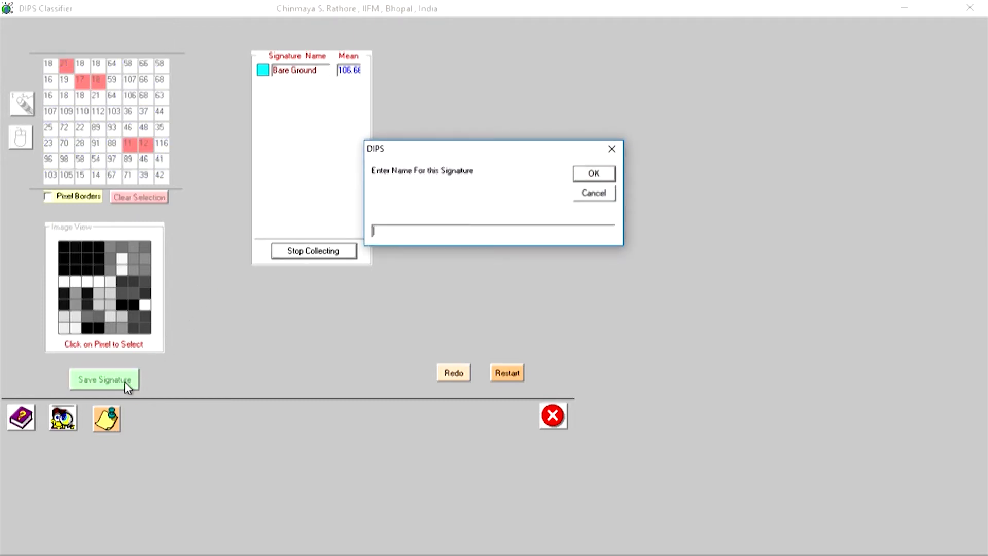
text(Water body)
click(594, 175)
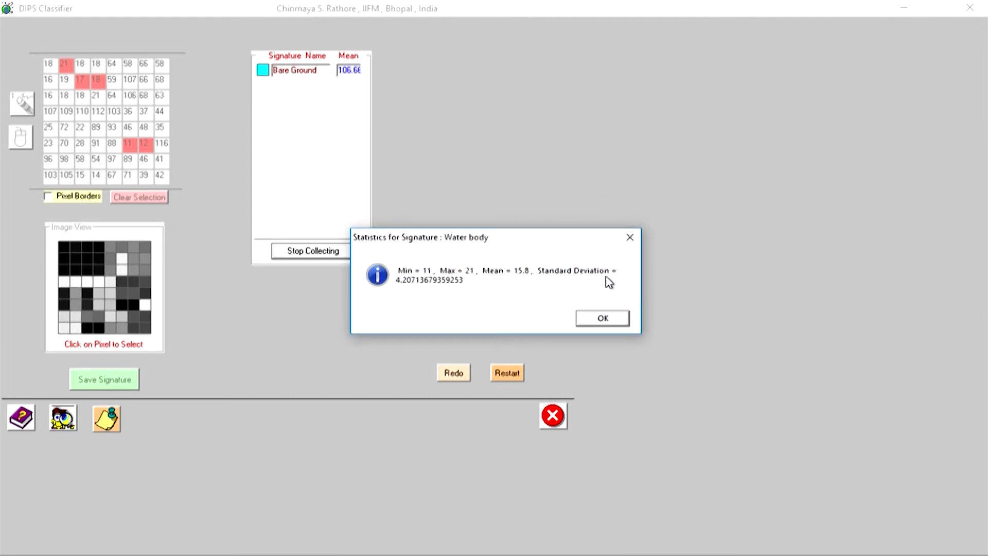
click(599, 320)
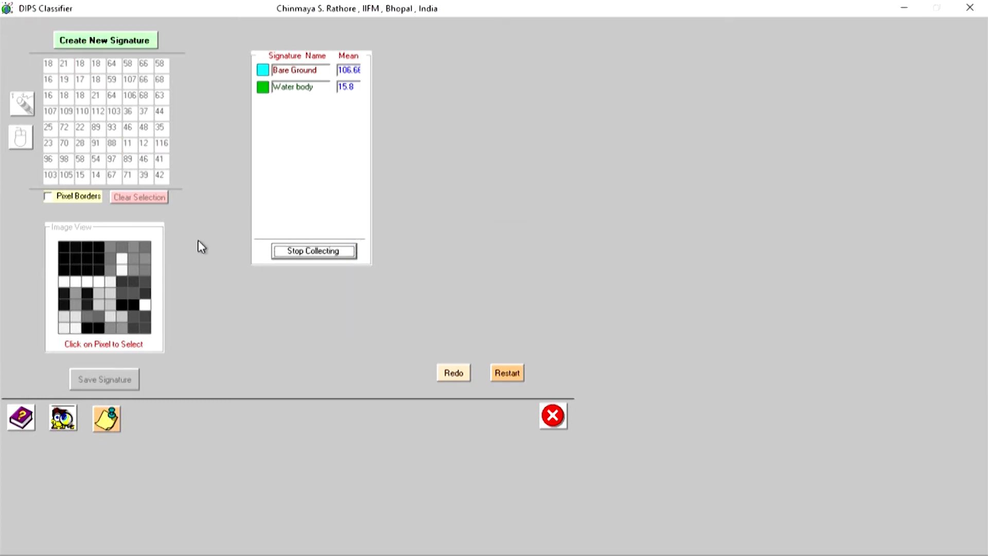
Start a new signature and select pixels 66 in row one, 66 and 68 in row two, 68 in row three, and 71 and 67 in row eight
click(124, 42)
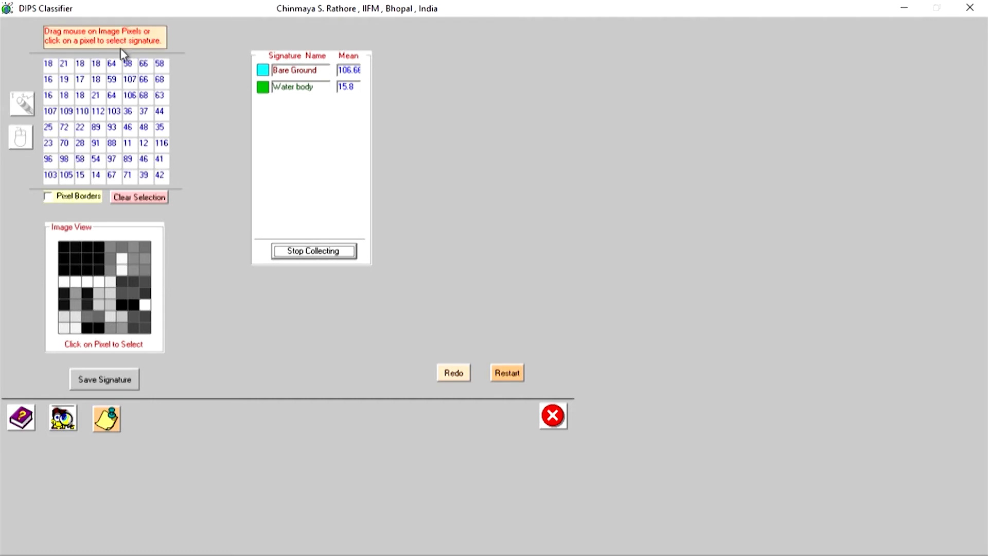
mouse_move(144, 261)
click(143, 259)
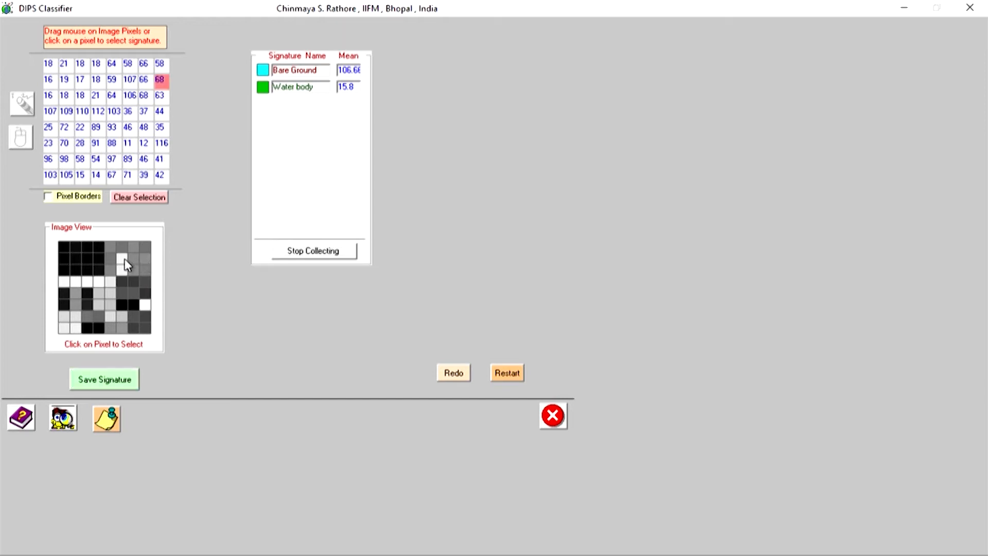
click(129, 258)
click(132, 270)
click(136, 246)
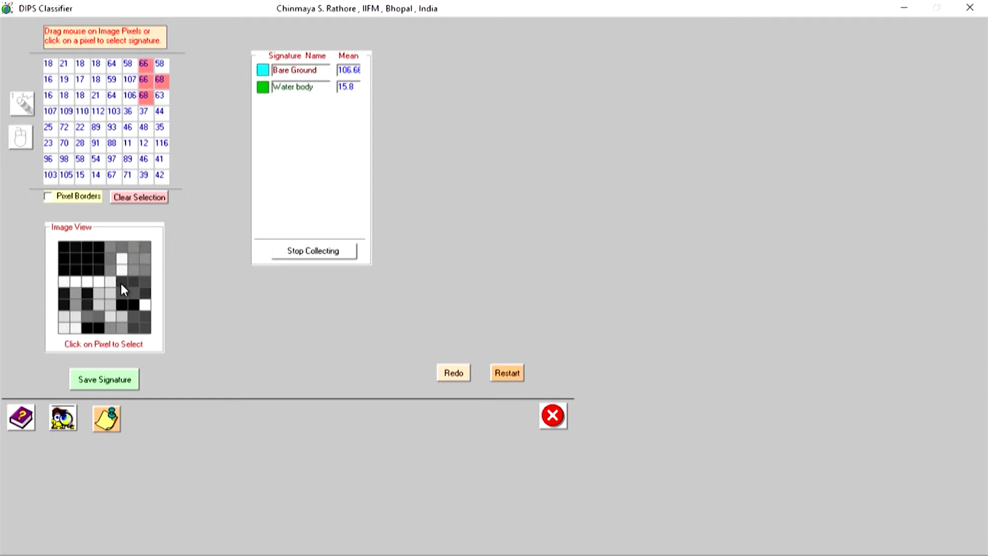
mouse_move(75, 309)
click(121, 335)
click(112, 337)
Save the selected mid-grey pixels as a signature named Agriculture Land and dismiss its statistics
click(114, 381)
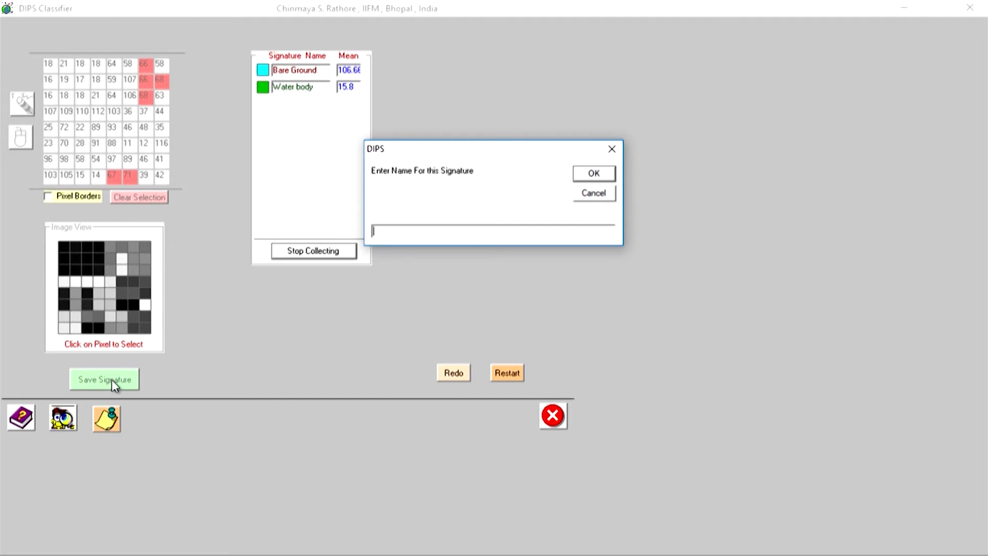
text(Agriculture Land)
click(593, 176)
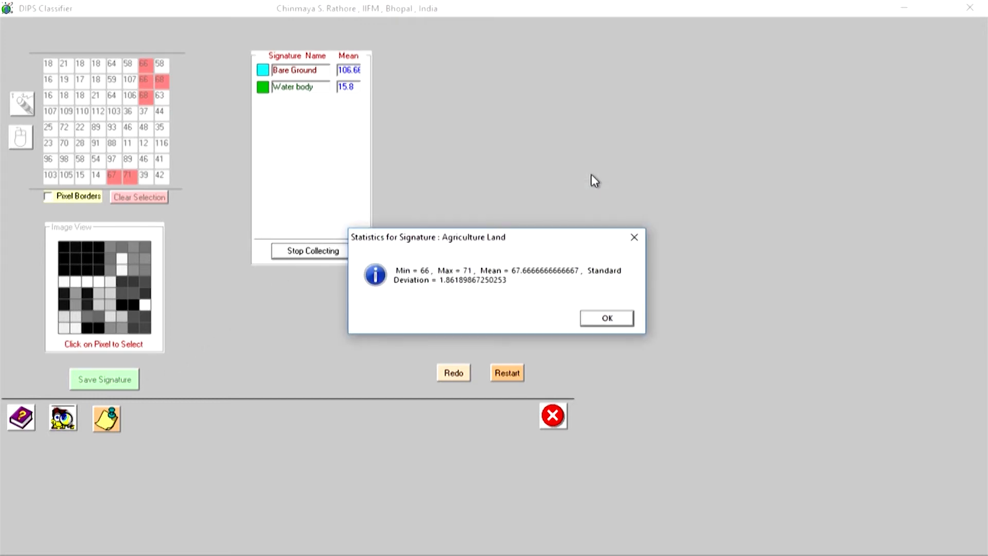
click(607, 318)
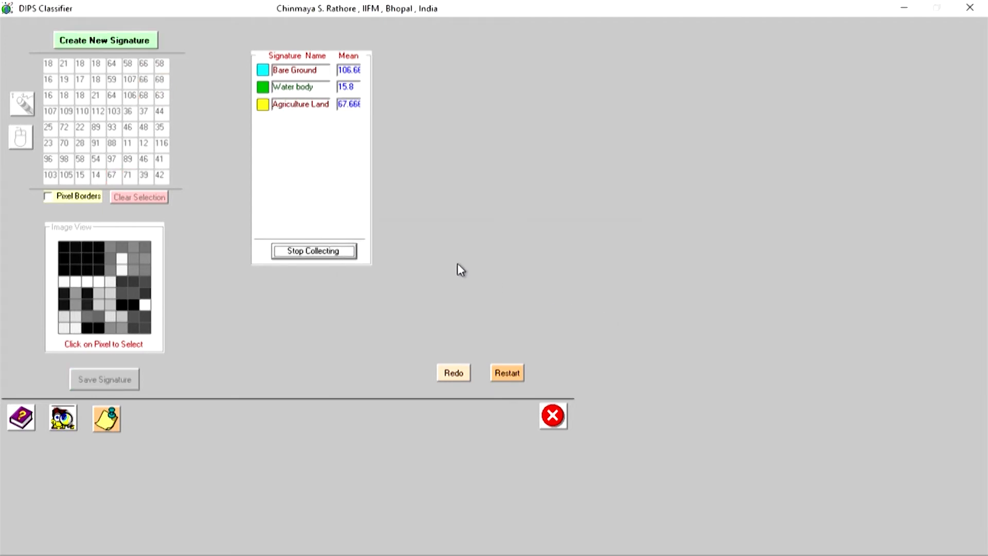
Start a new signature and select pixels 72, 89 and 93 in row five, 70, 91 and 88 in row six, and 89 in row seven
click(138, 41)
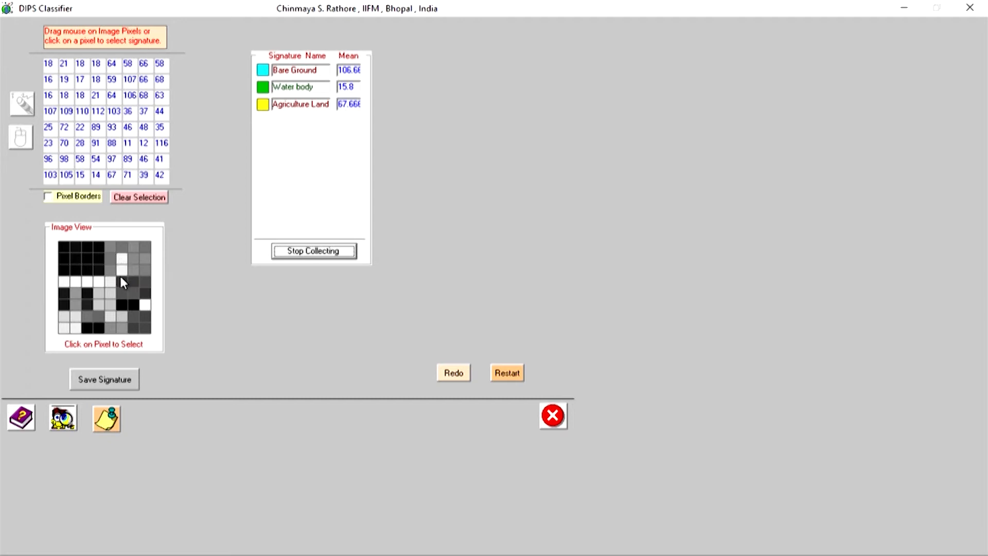
click(99, 307)
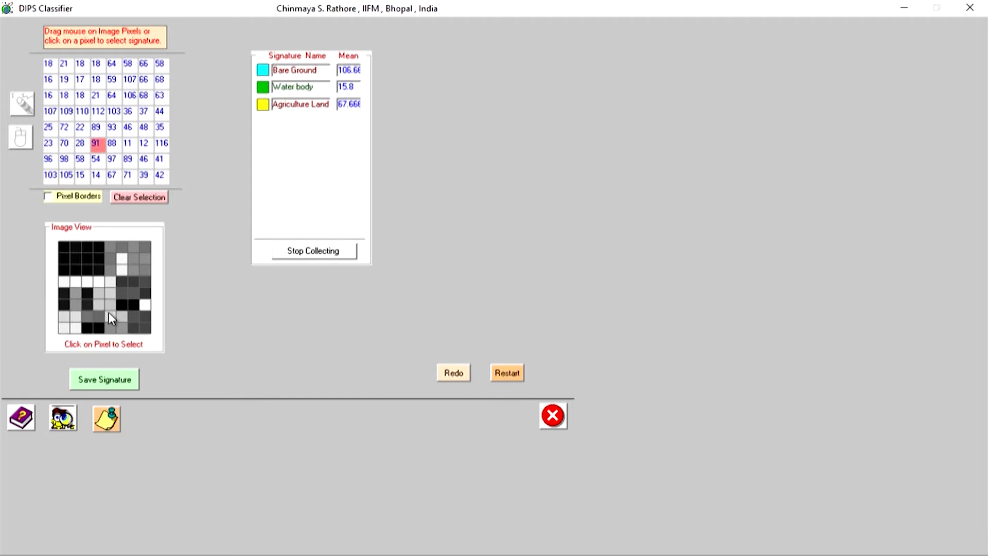
click(110, 303)
click(108, 292)
click(99, 294)
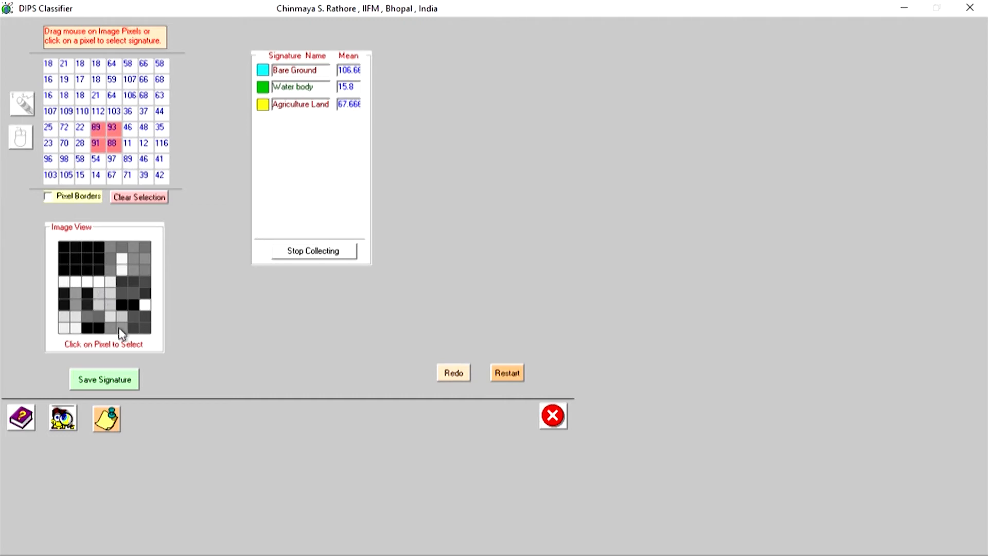
mouse_move(119, 318)
click(122, 323)
mouse_move(111, 317)
click(75, 292)
click(78, 301)
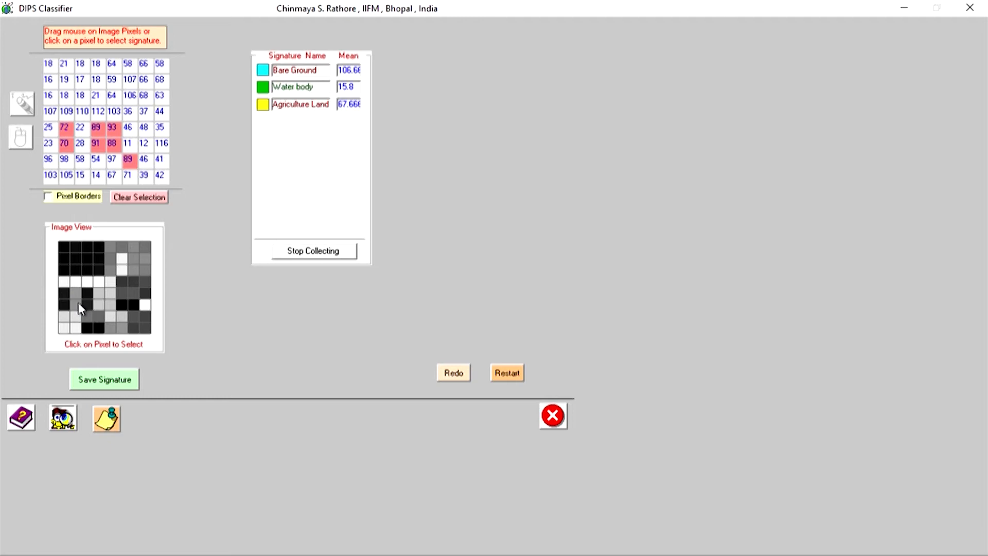
Save the seven selected pixels as a signature named Forest
click(108, 381)
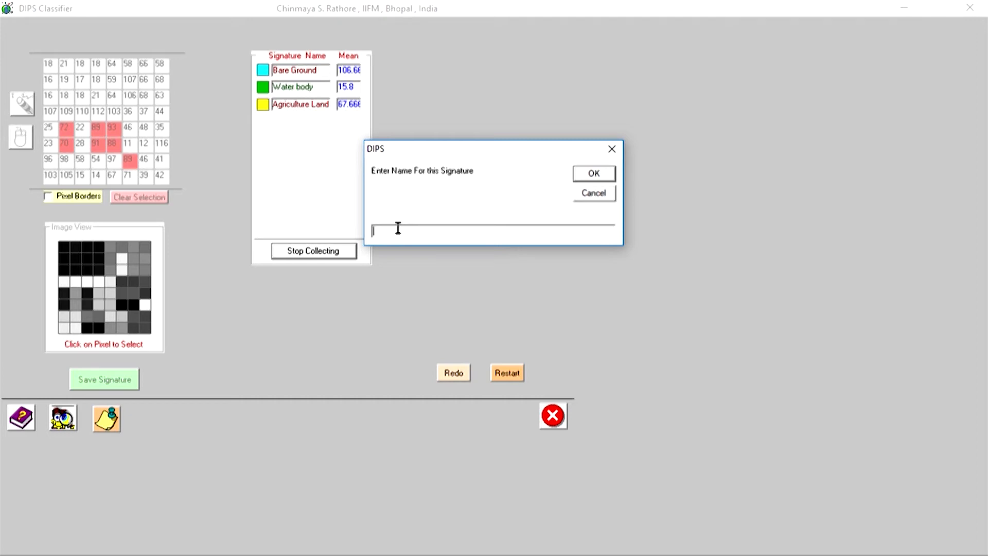
text(Forest)
click(604, 175)
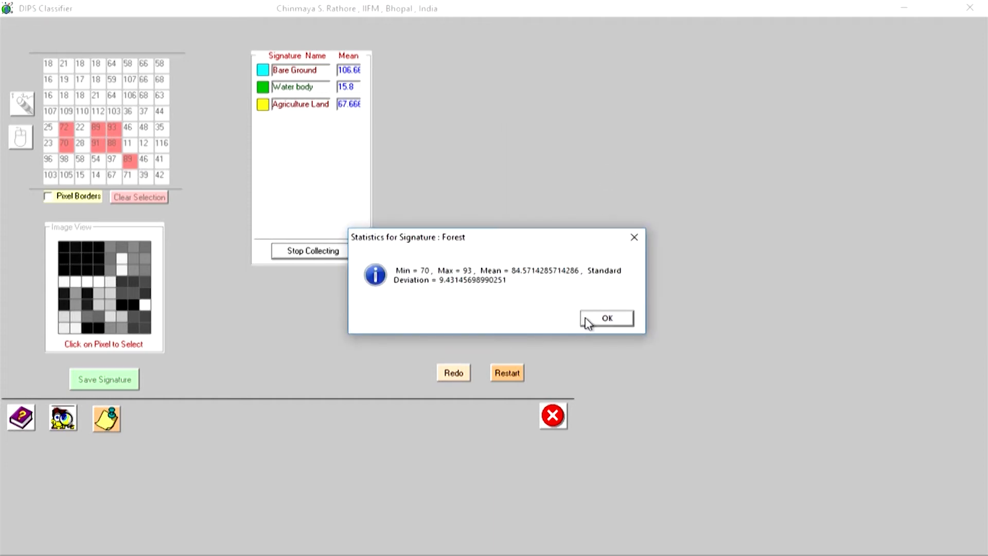
Dismiss the Forest statistics, stop collecting signatures and classify the image with the MDM method
click(590, 320)
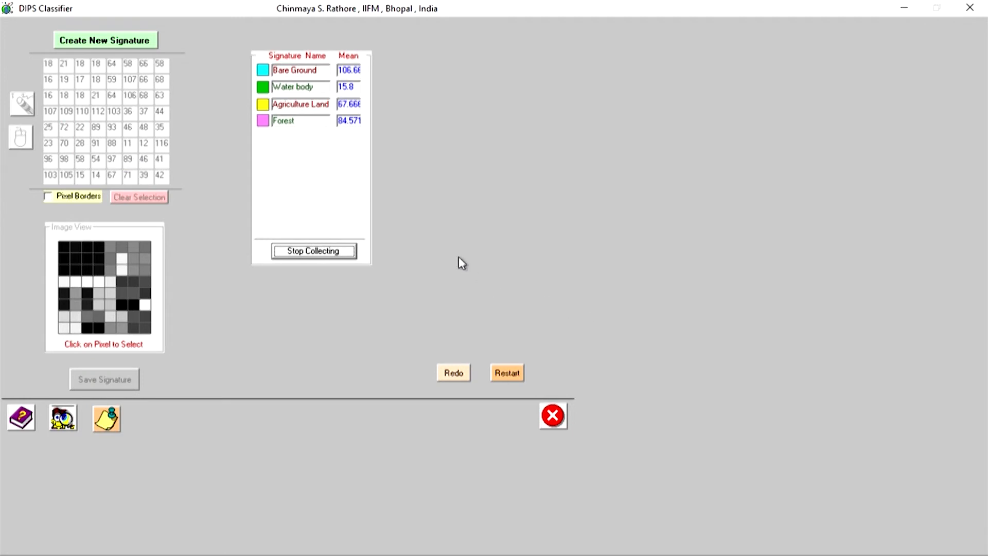
click(350, 253)
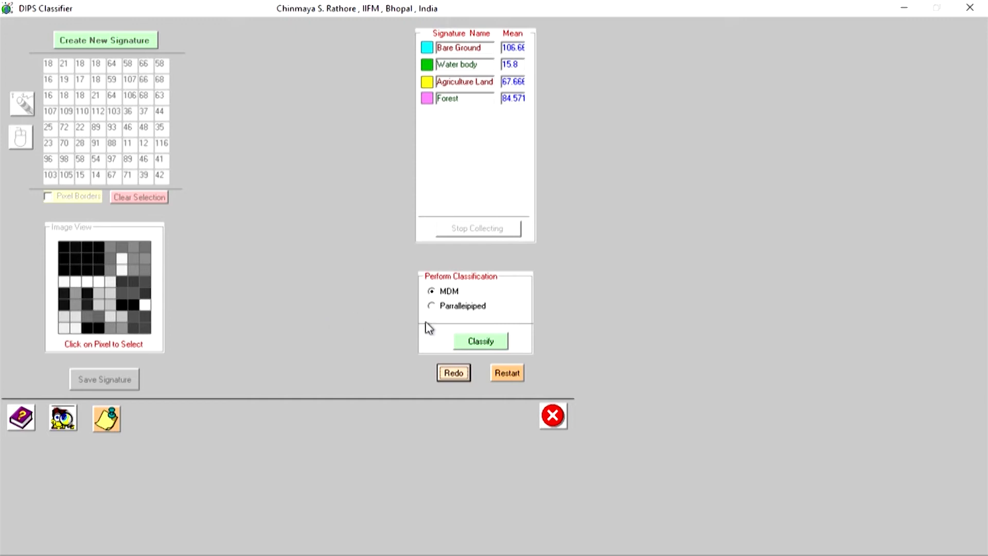
click(471, 346)
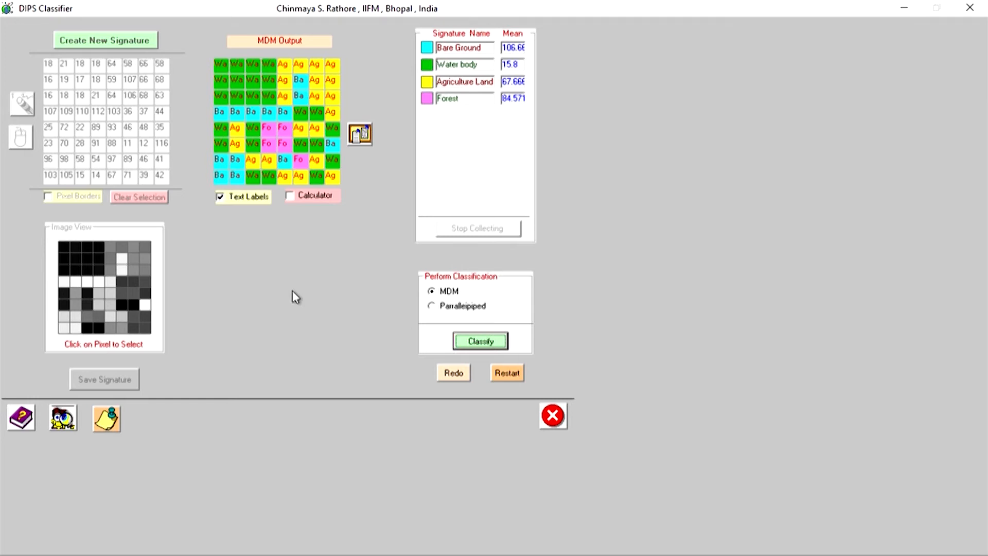
Enable the classification calculator for 5 pixels and rerun the MDM classification
click(290, 198)
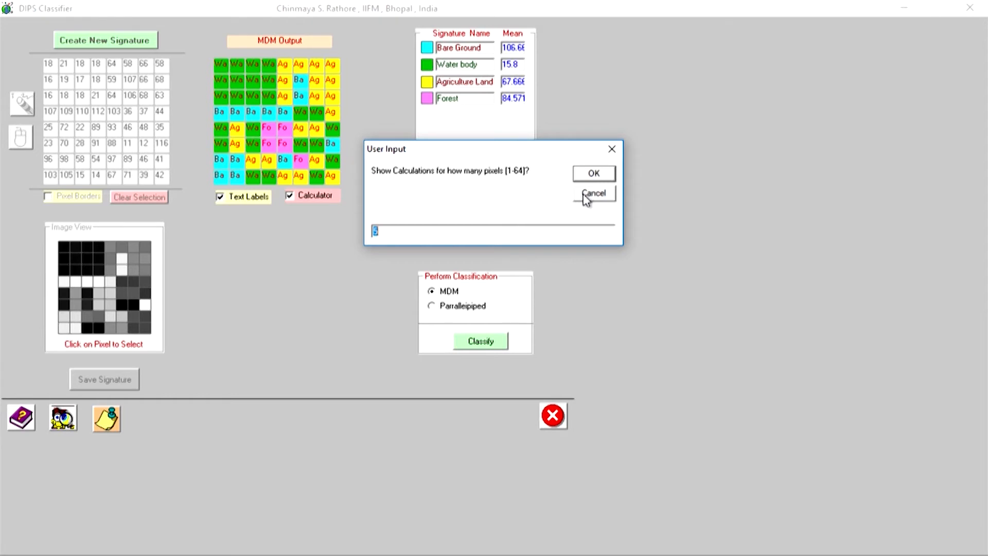
click(587, 177)
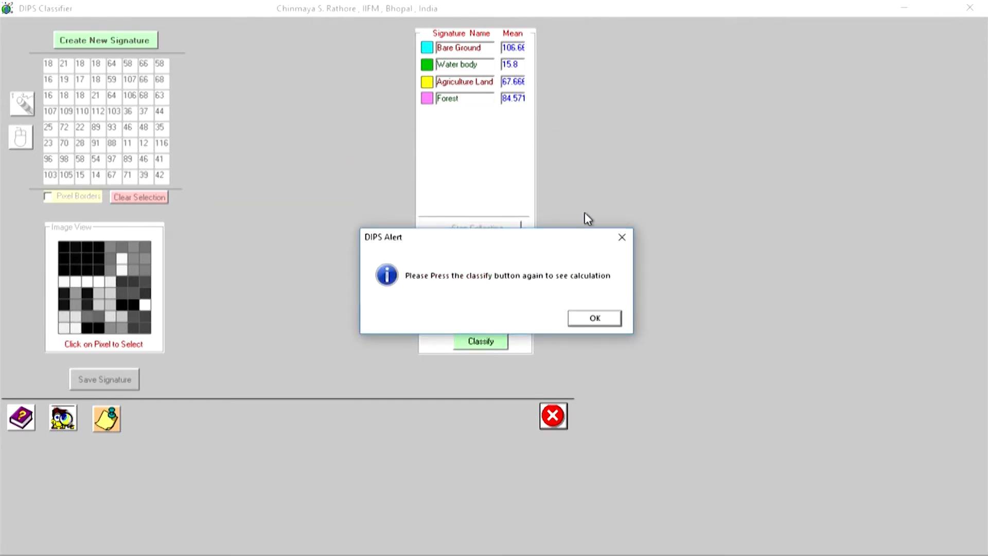
click(596, 318)
click(481, 343)
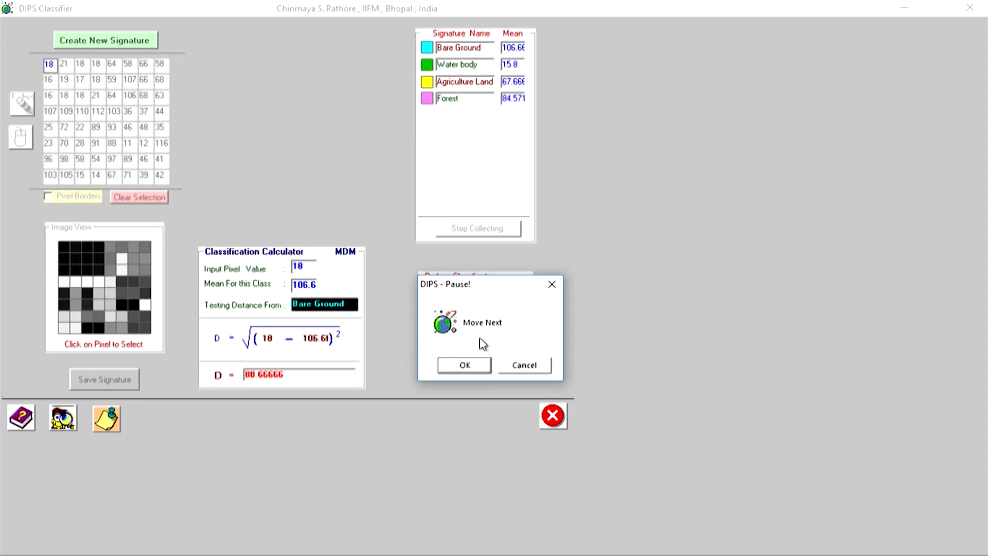
Step through the class distance calculations for the first pixel, continue to the second pixel, and cancel the remaining walkthrough
click(465, 366)
click(465, 366)
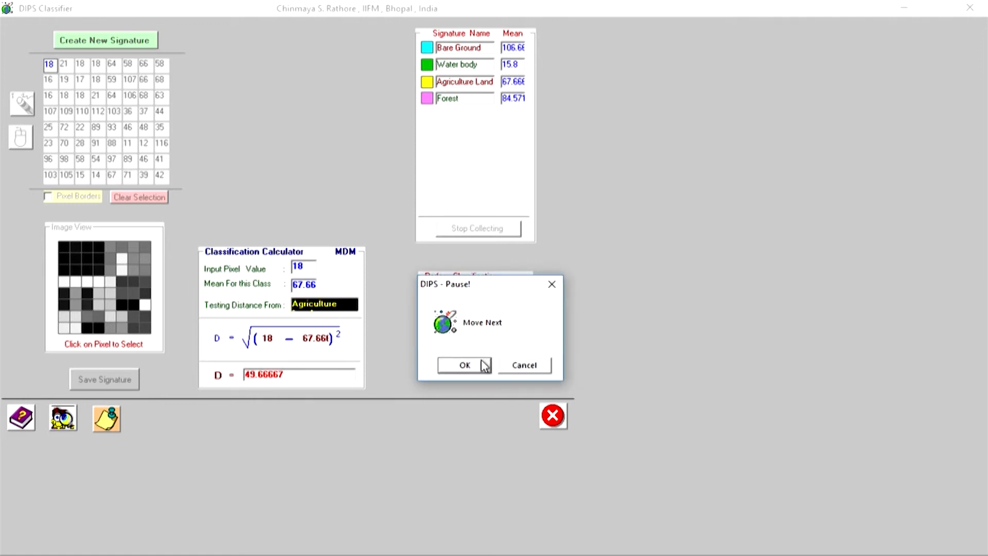
click(473, 369)
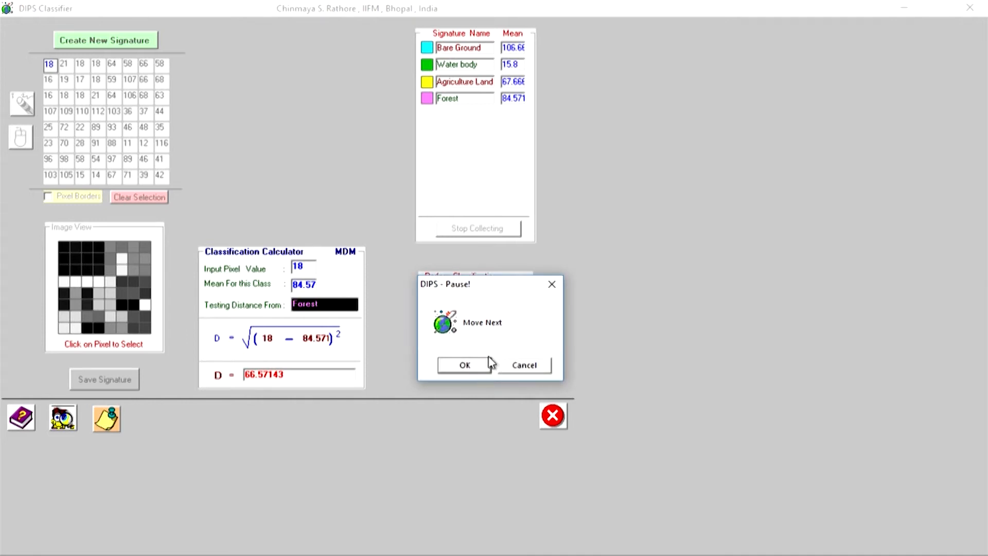
click(459, 371)
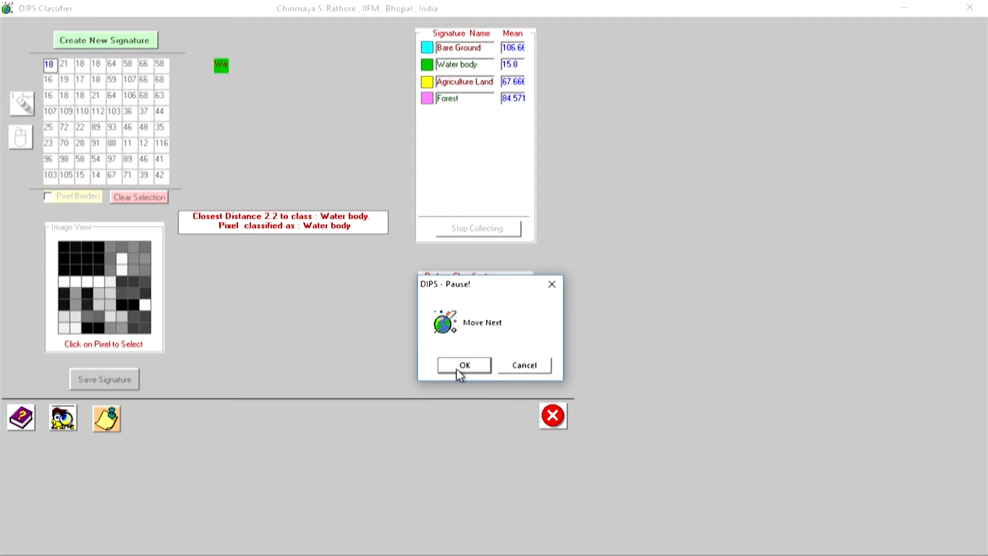
click(461, 367)
click(461, 368)
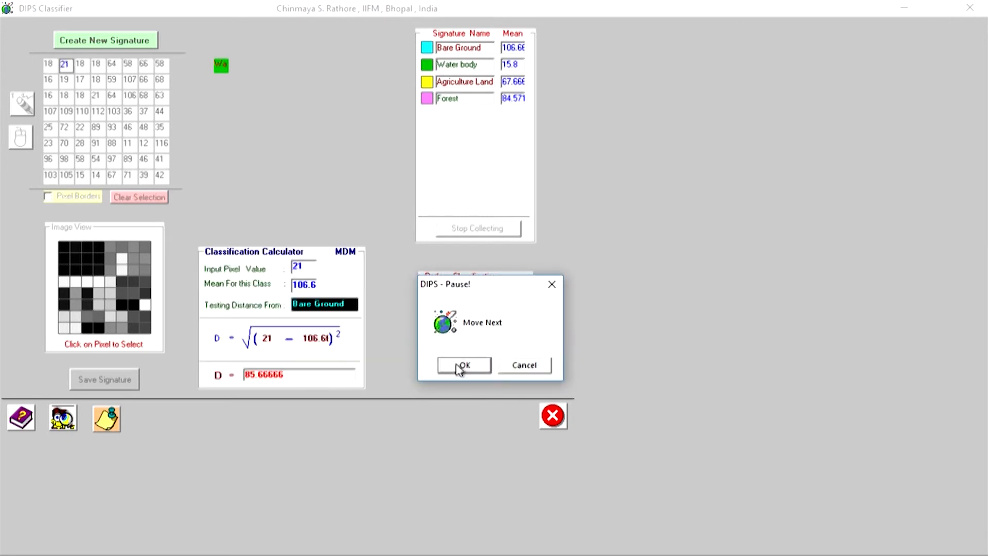
click(524, 365)
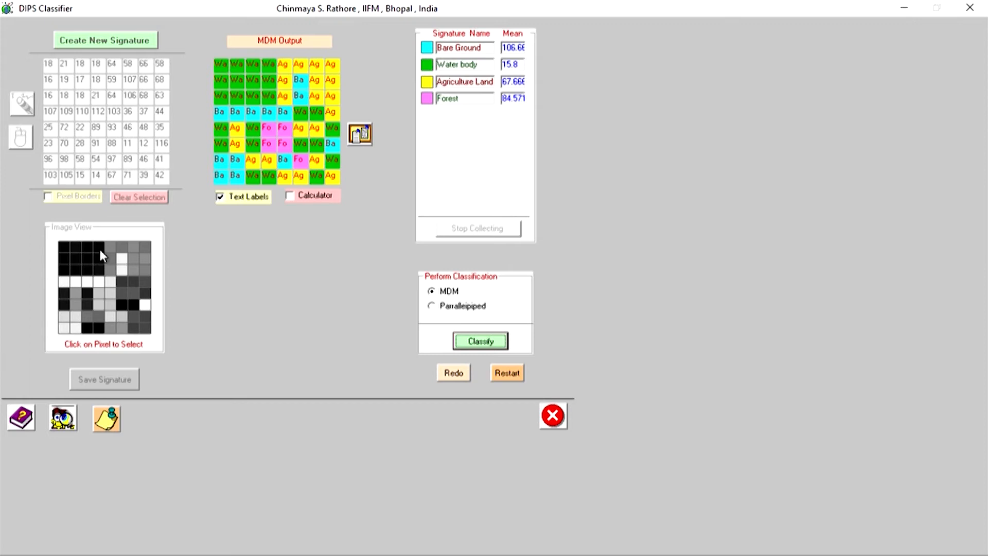
Classify the image with the Parallelepiped method using 1 standard deviation for the decision box
click(431, 307)
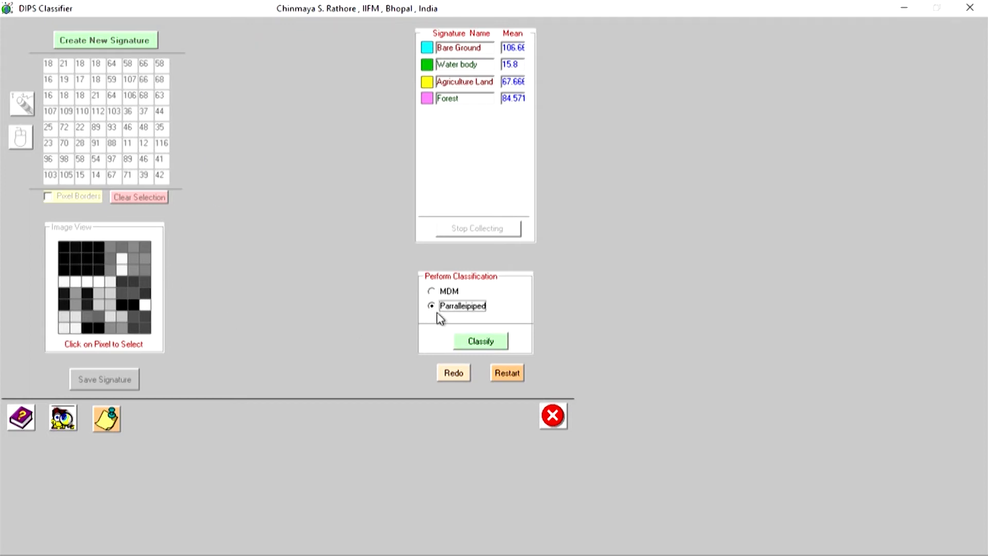
click(479, 346)
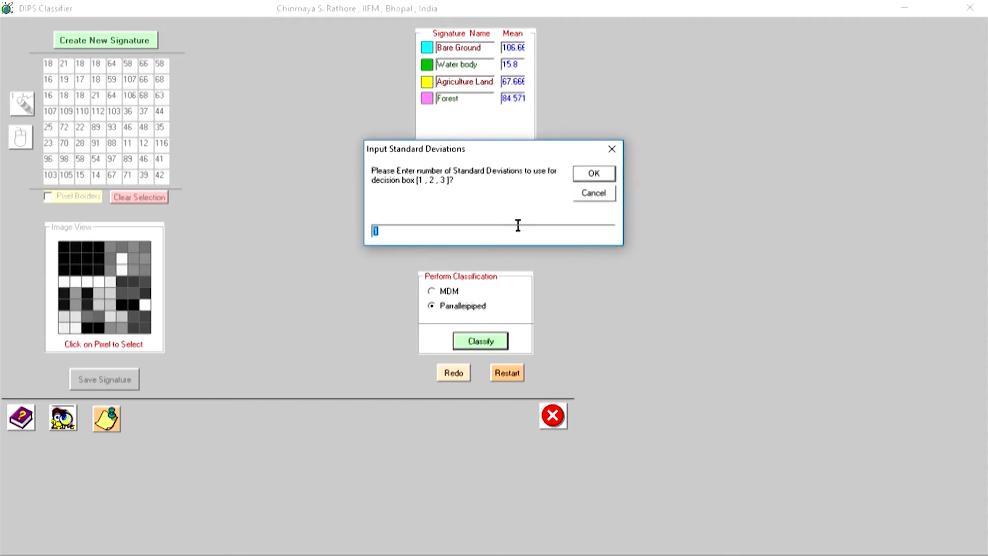
click(594, 173)
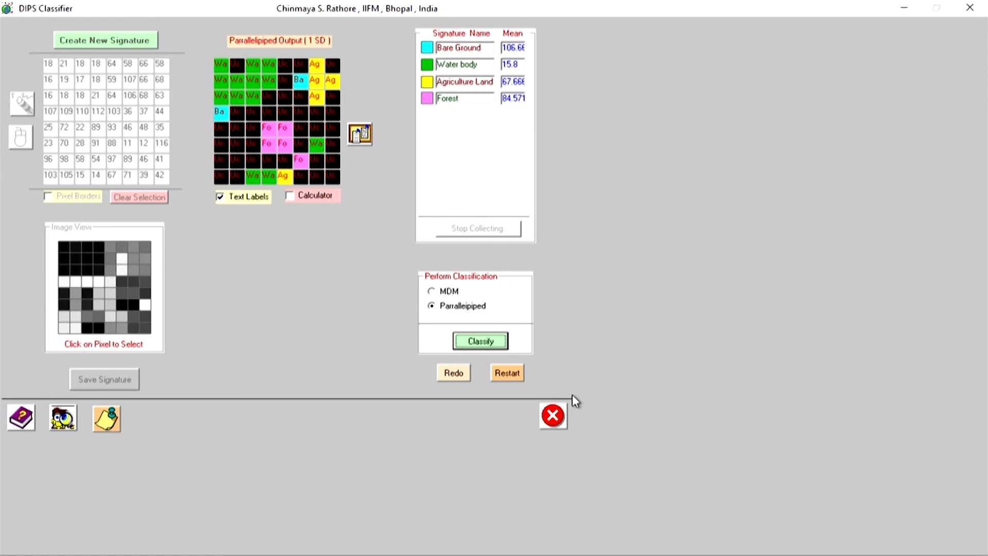
Close the classifier, open the Accuracy Assessment module and move its window up so all of it fits on screen
click(560, 416)
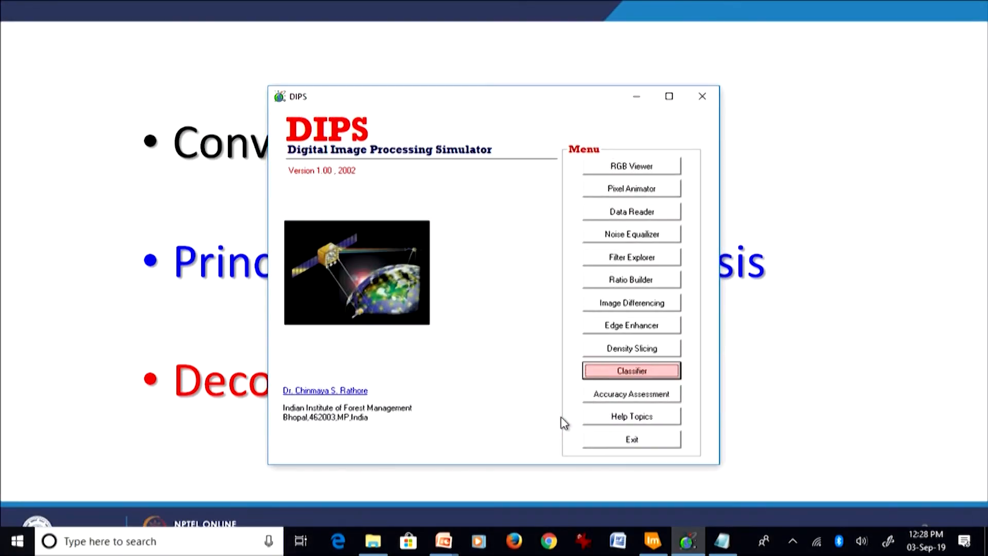
click(609, 396)
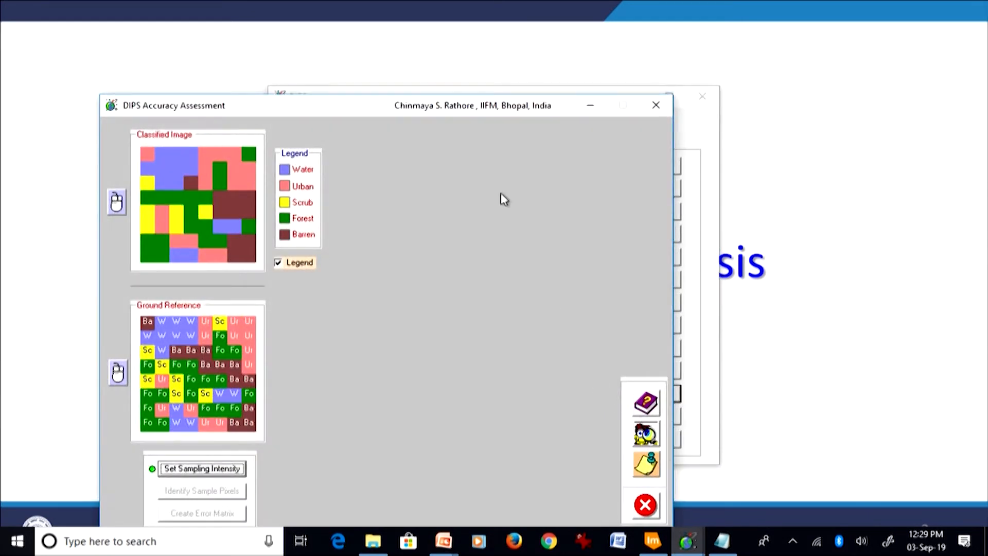
drag(477, 108, 482, 51)
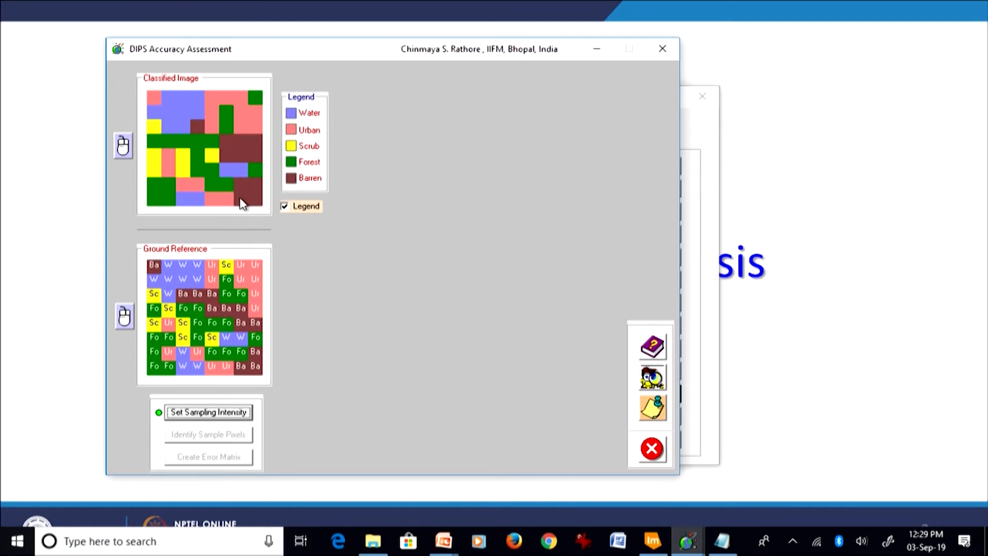
Set the sampling intensity for the accuracy assessment to 10 %
mouse_move(242, 203)
click(229, 415)
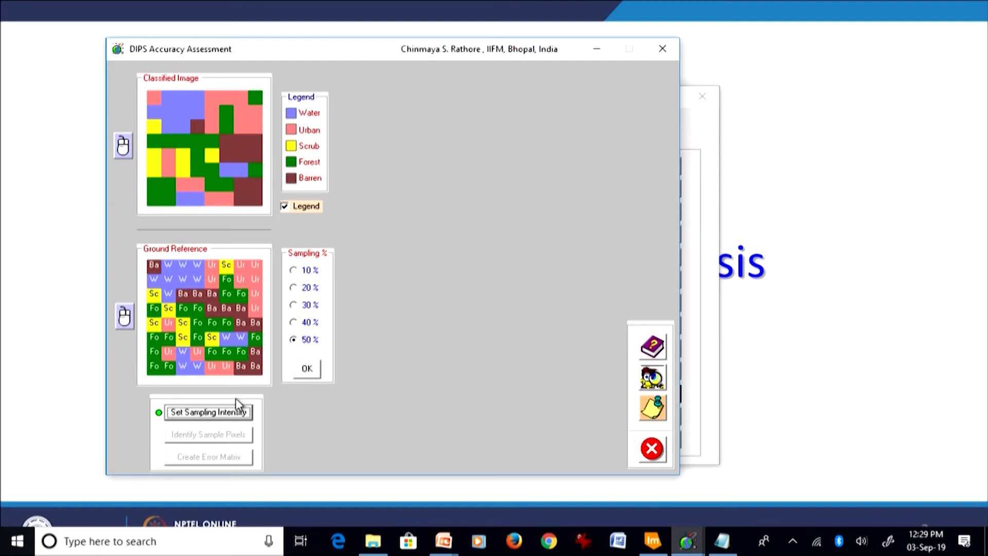
click(294, 271)
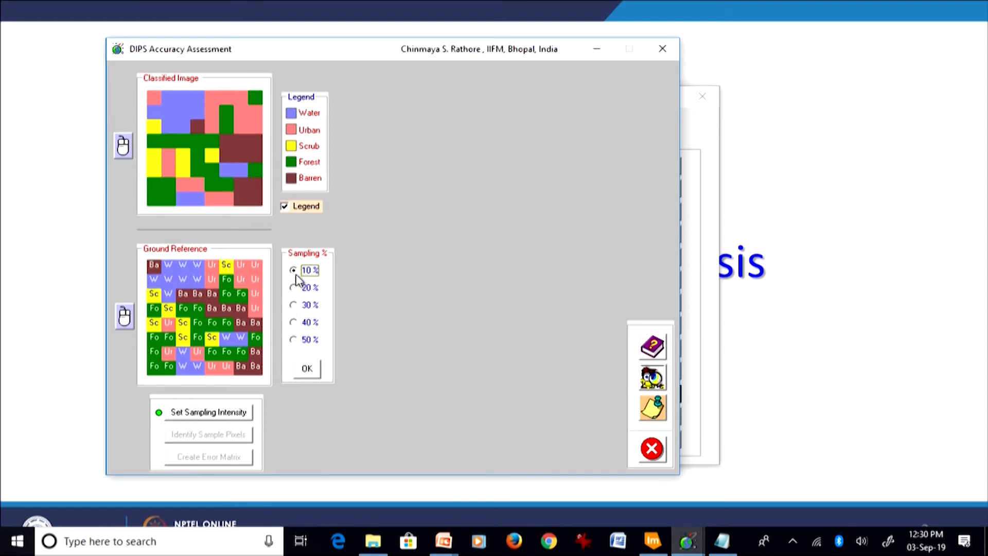
click(307, 370)
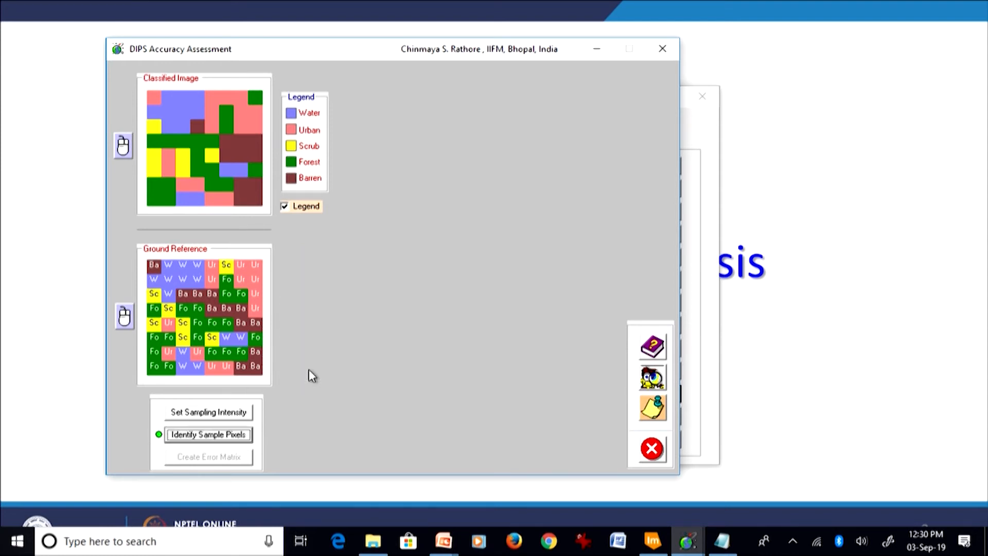
Identify the random sample pixels on the classified image and ground reference, and create the error matrix from them
click(230, 443)
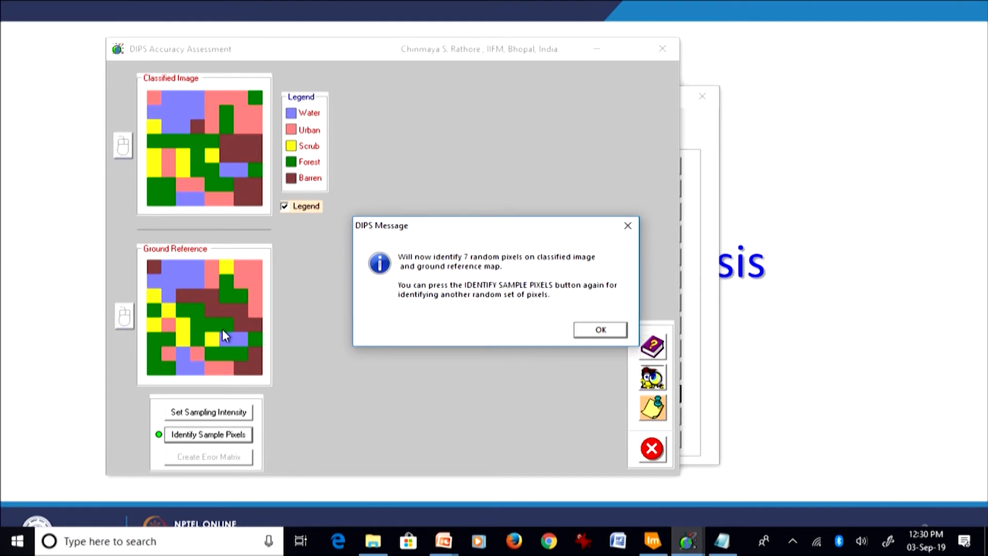
click(597, 332)
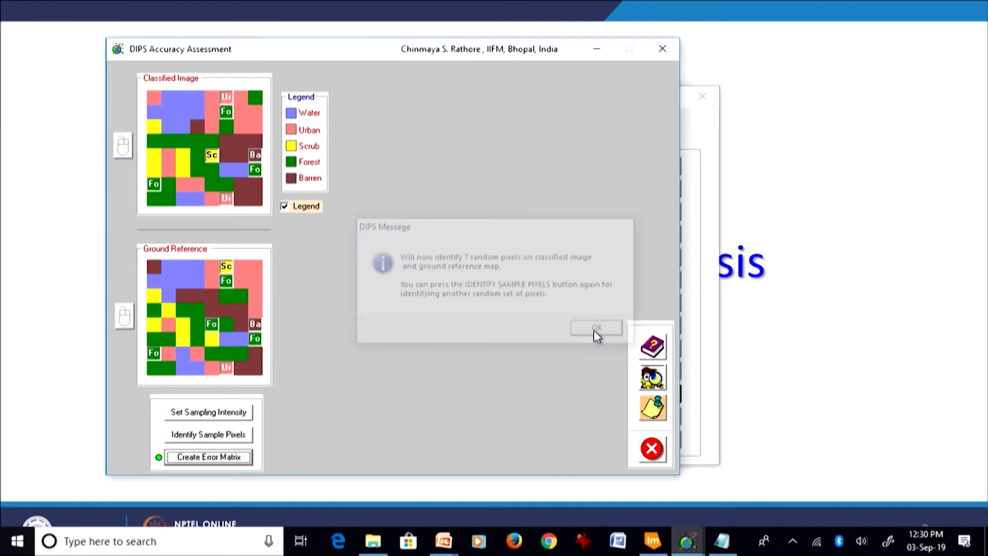
click(240, 462)
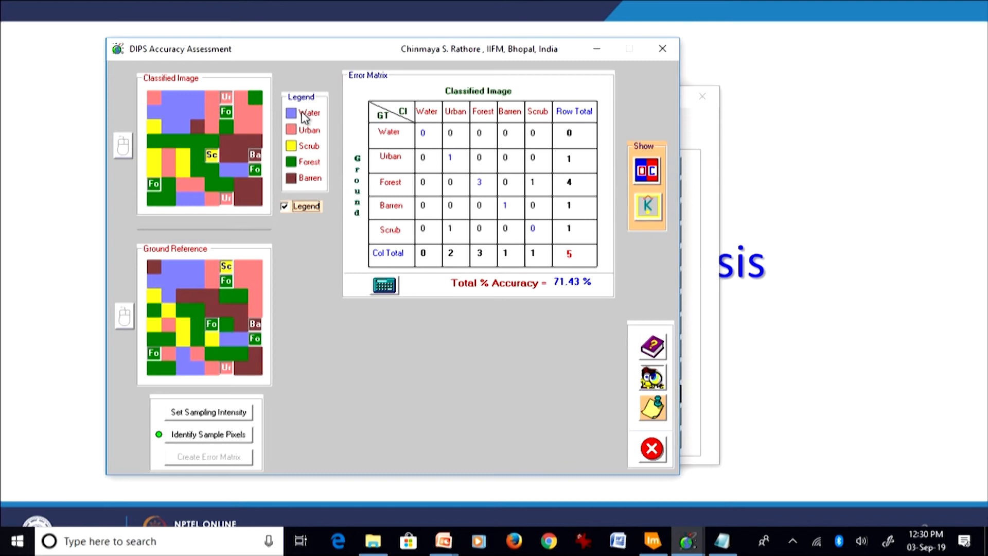
click(282, 204)
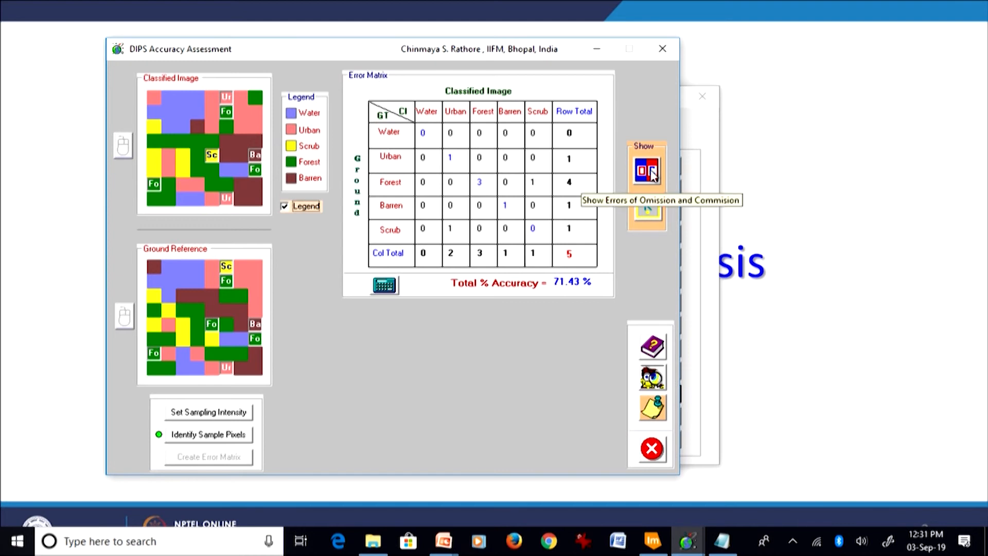
Run the step-by-step Kappa coefficient calculation through every class pair of the error matrix until it is complete
click(648, 207)
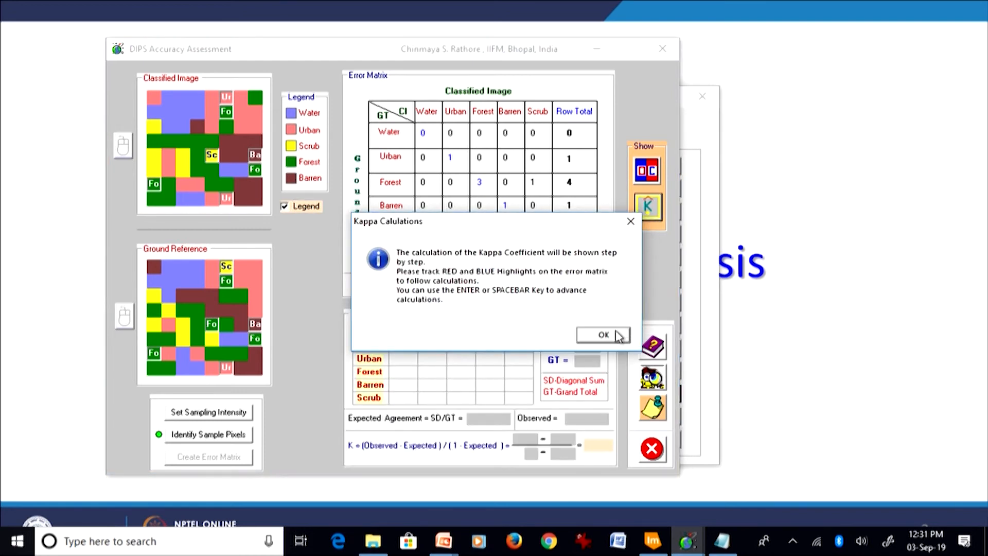
click(617, 336)
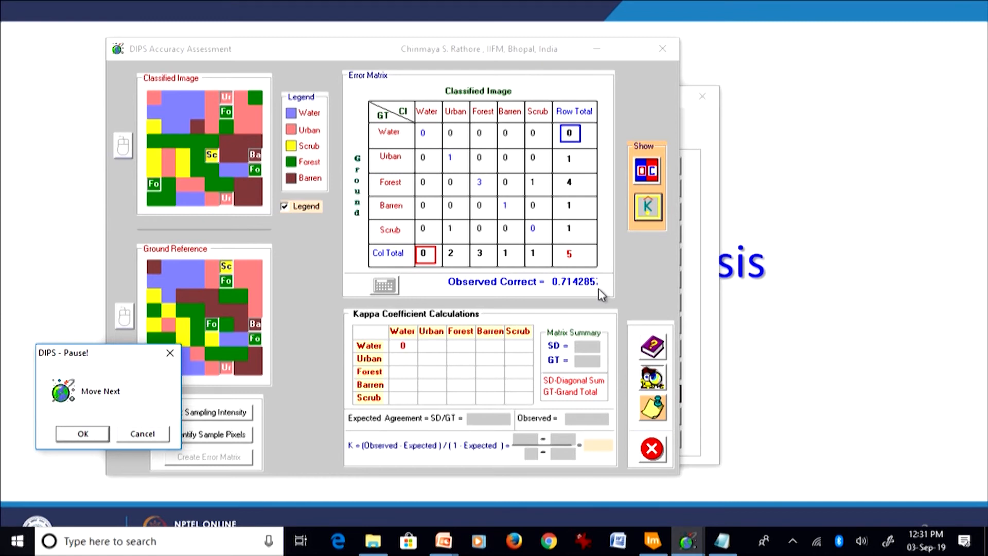
click(81, 434)
click(81, 433)
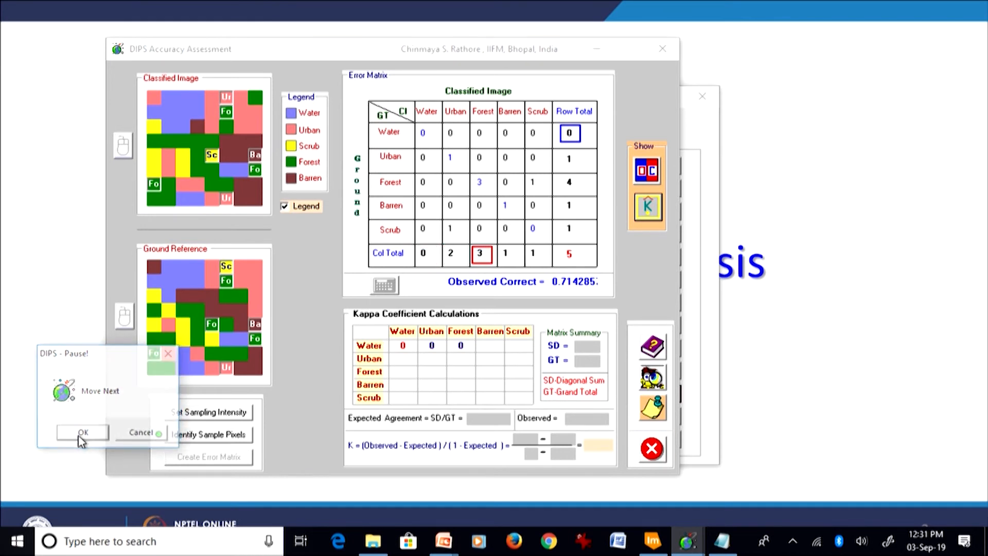
click(81, 433)
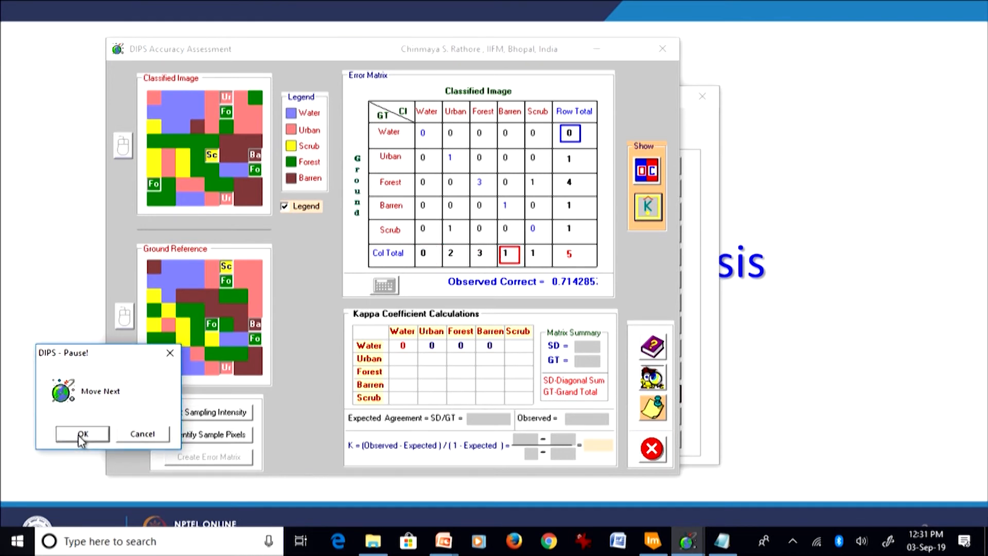
click(81, 434)
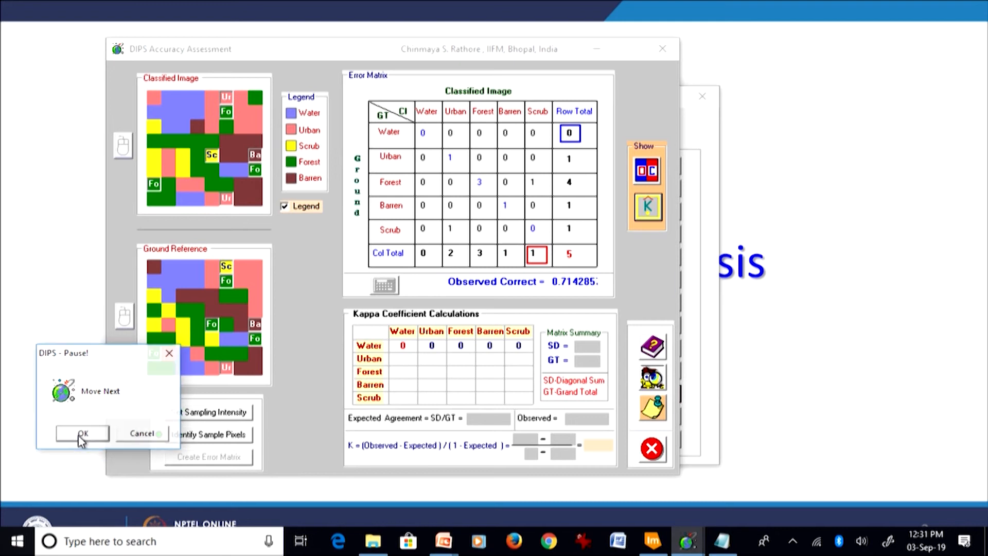
click(82, 434)
click(82, 434)
click(82, 433)
click(82, 434)
click(83, 433)
click(83, 434)
click(82, 433)
click(82, 434)
click(81, 434)
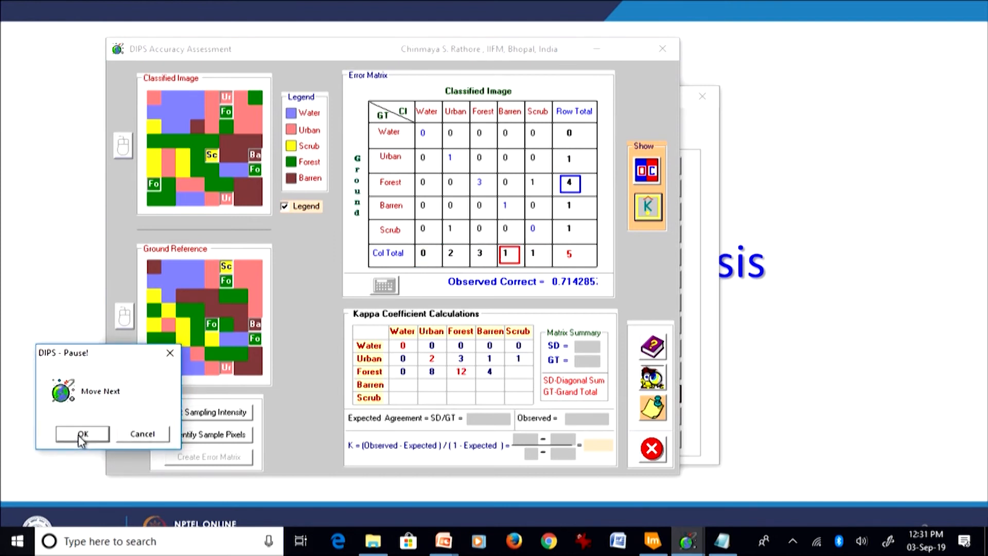
click(82, 434)
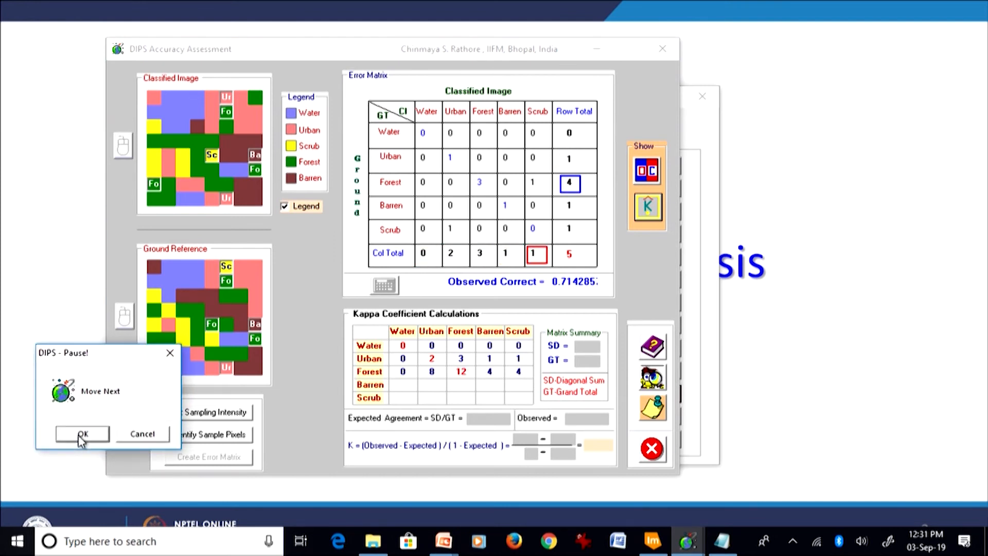
click(80, 434)
click(80, 434)
click(80, 434)
click(81, 434)
click(80, 434)
click(81, 434)
click(81, 434)
click(81, 434)
click(81, 433)
click(81, 434)
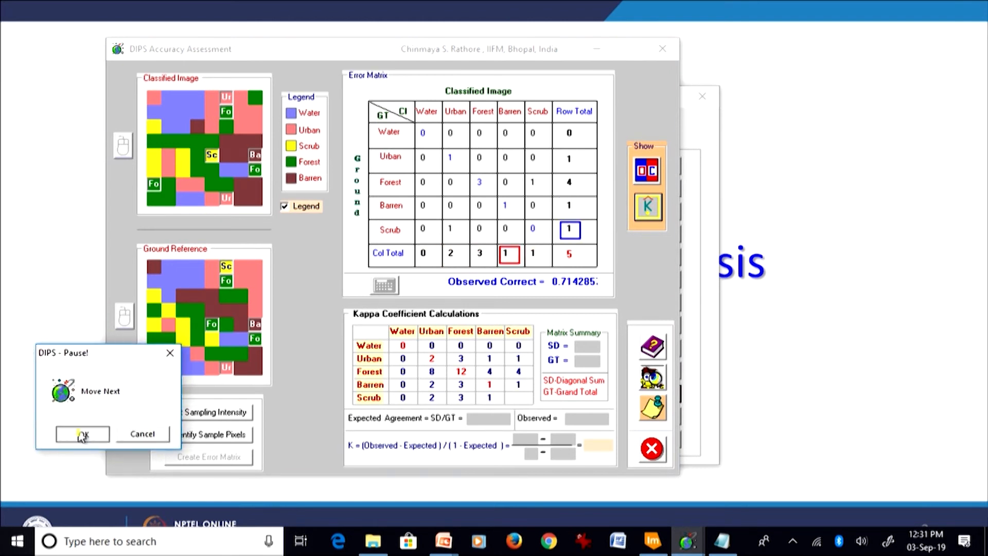
click(81, 435)
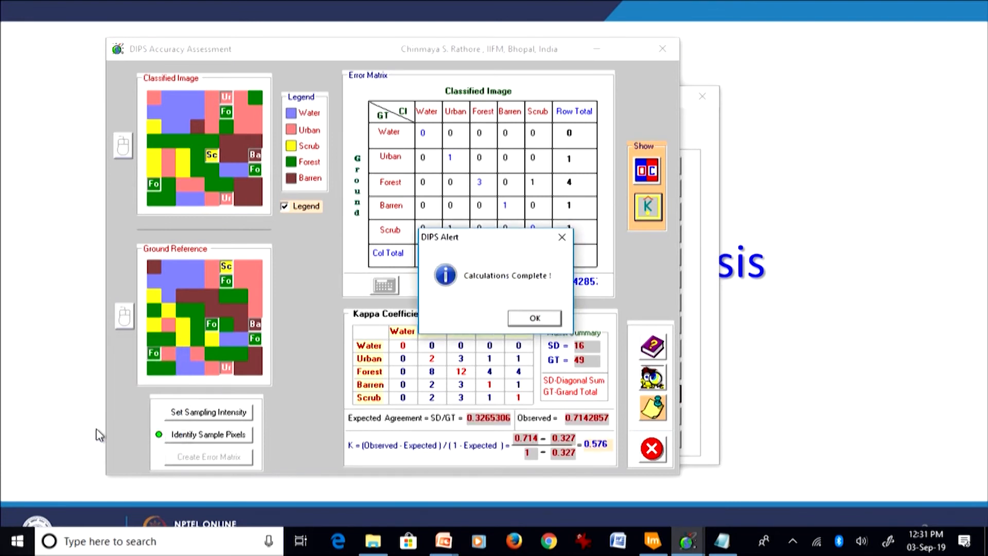
click(534, 319)
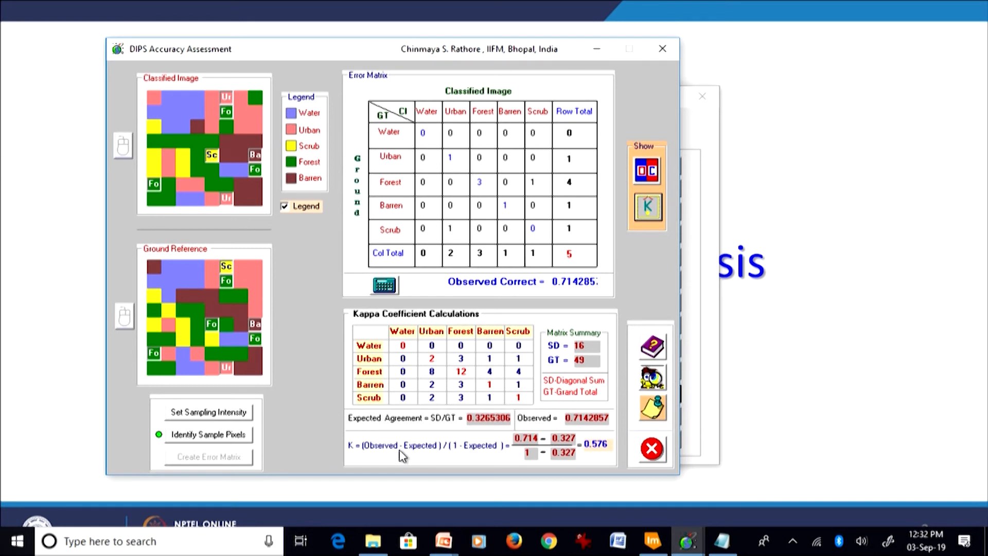
Close the Accuracy Assessment module and return to the simulator's main menu
mouse_move(251, 308)
mouse_move(231, 276)
mouse_move(212, 294)
click(657, 453)
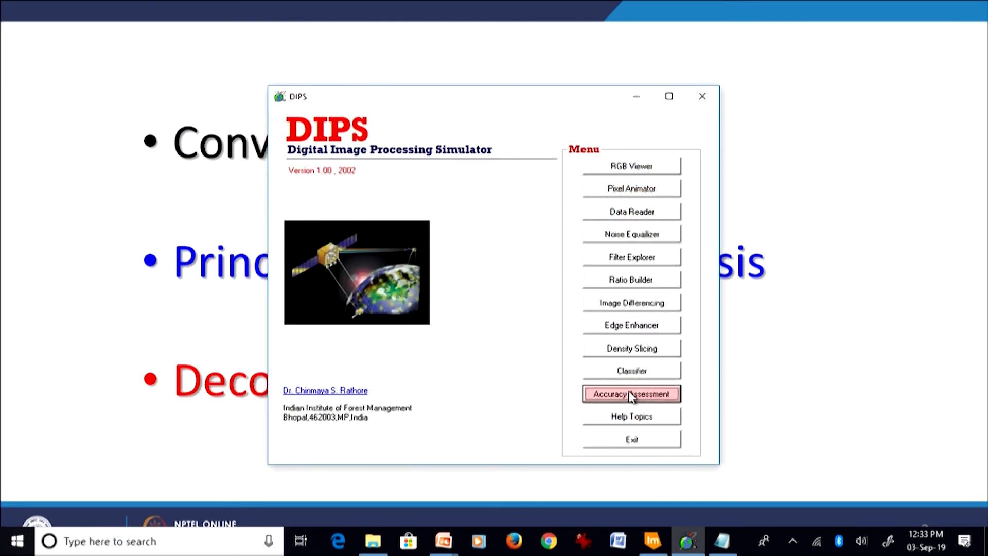
Reopen the Accuracy Assessment module and set the sampling intensity to 50 %
click(631, 395)
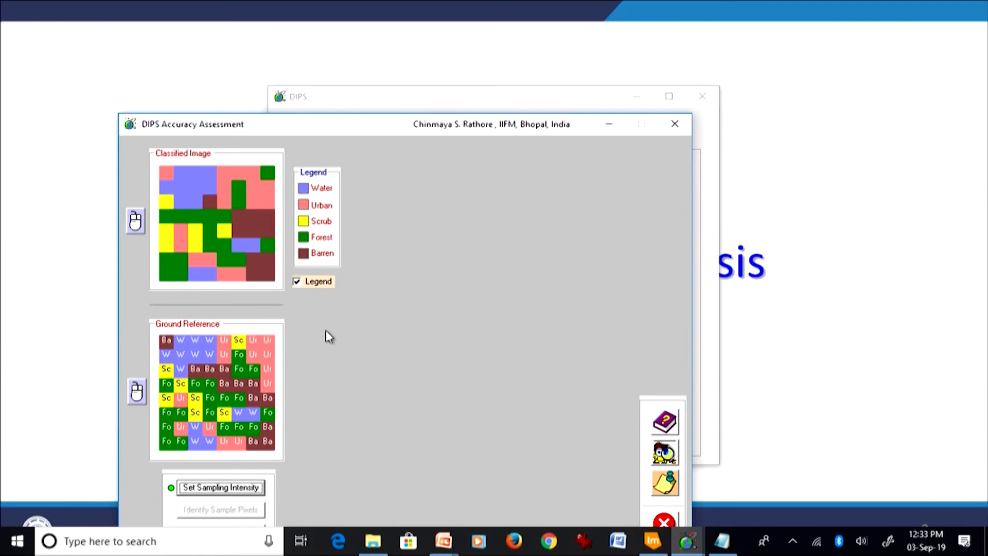
drag(386, 132, 393, 57)
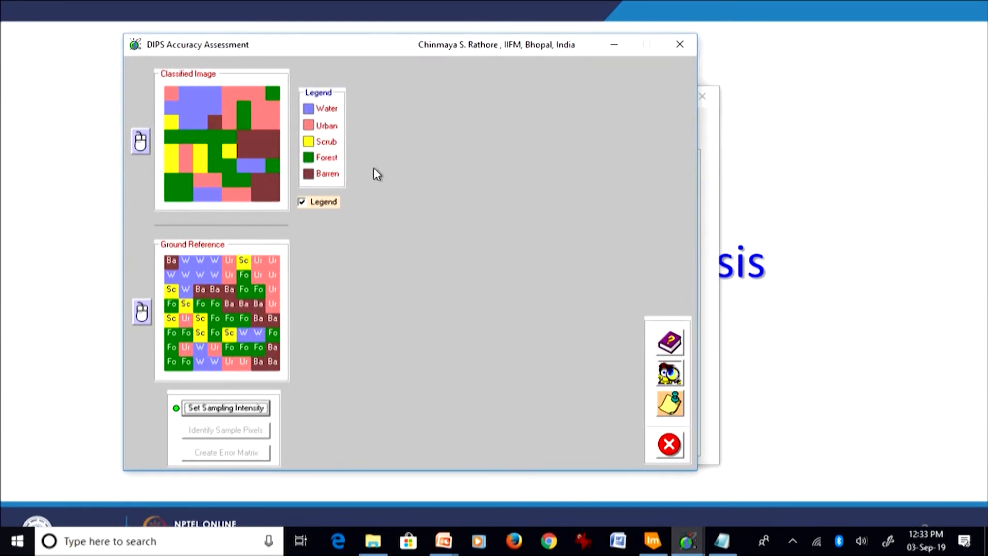
click(264, 411)
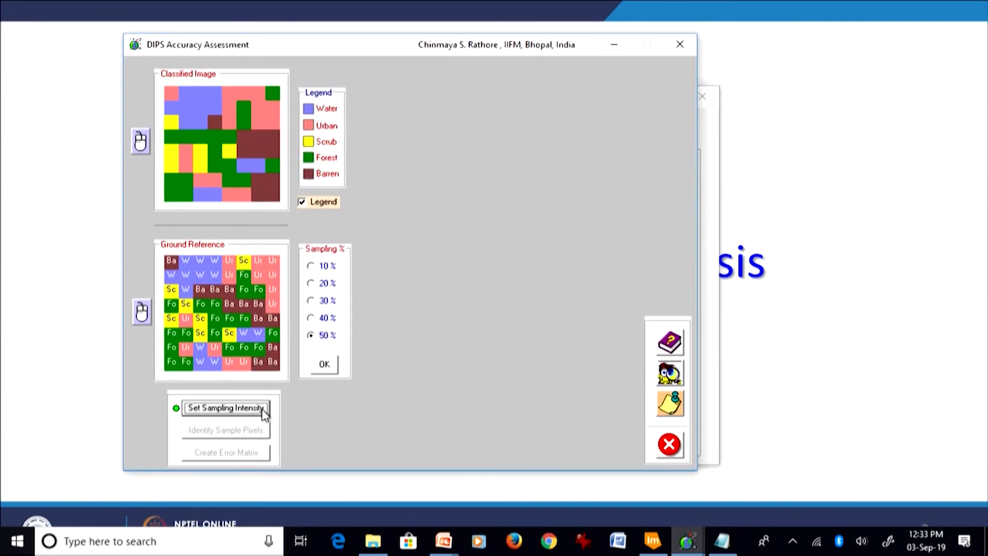
click(326, 368)
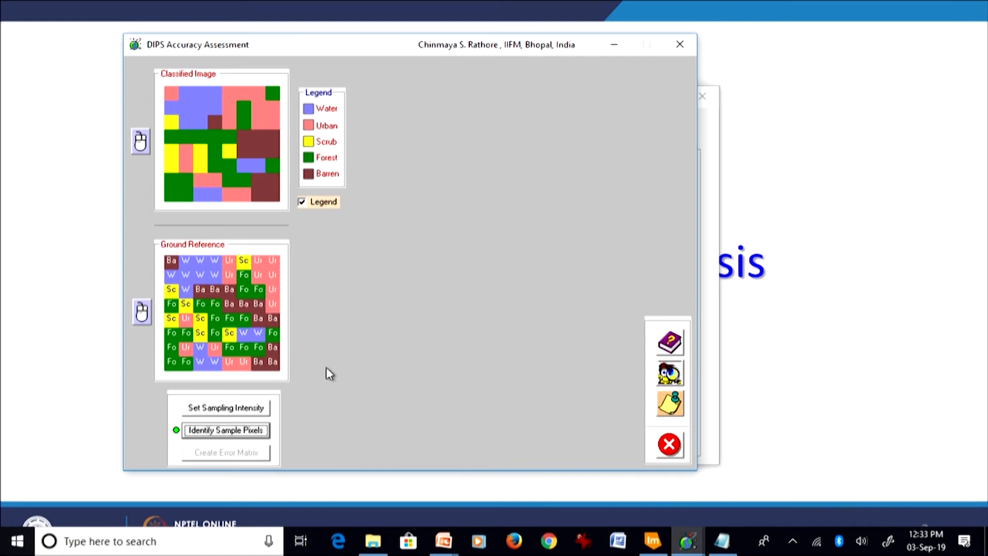
Identify the 32 random sample pixels on the classified image and ground reference, and create the error matrix from them
click(263, 433)
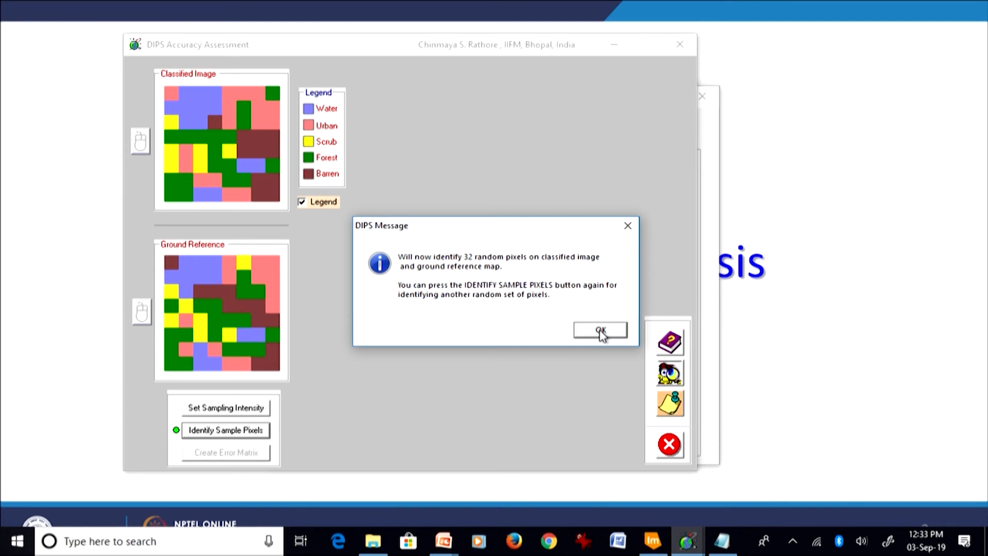
click(601, 331)
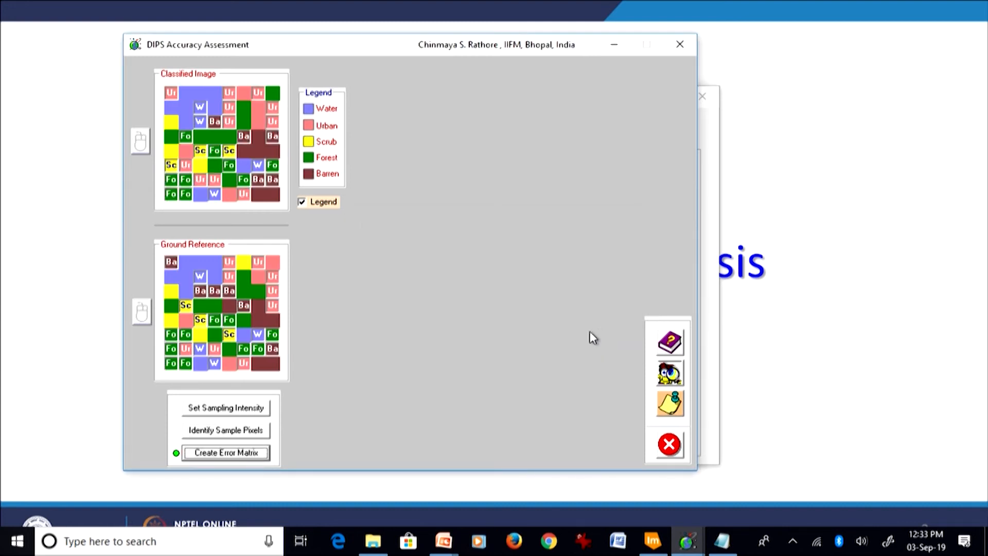
click(256, 453)
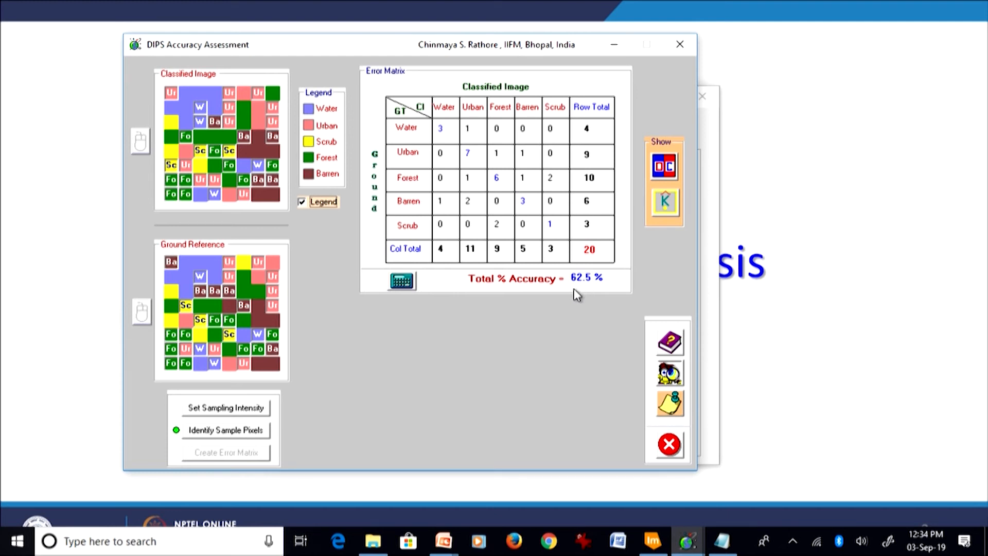
Run the step-by-step Kappa coefficient calculation for the 50 % sample through all class pairs until it is complete
click(662, 206)
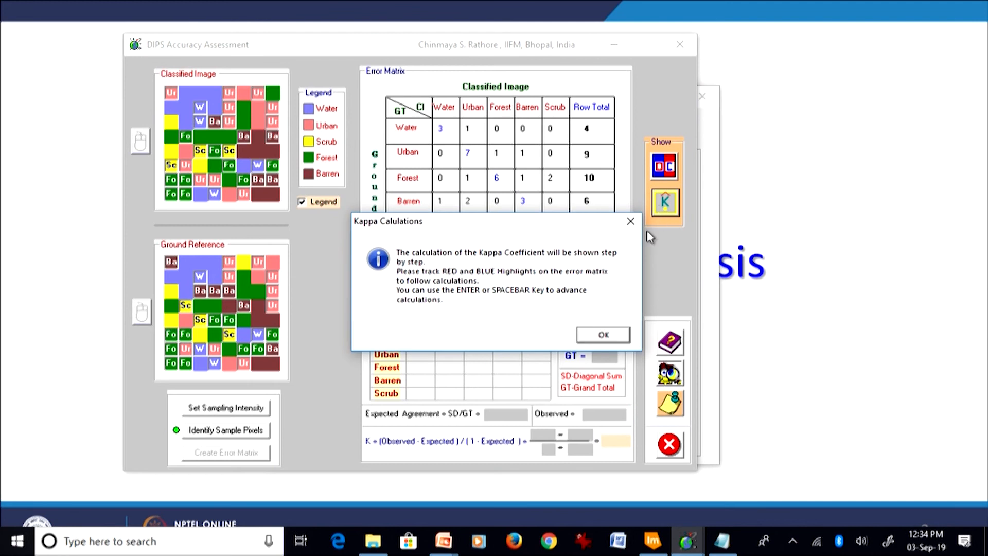
click(621, 334)
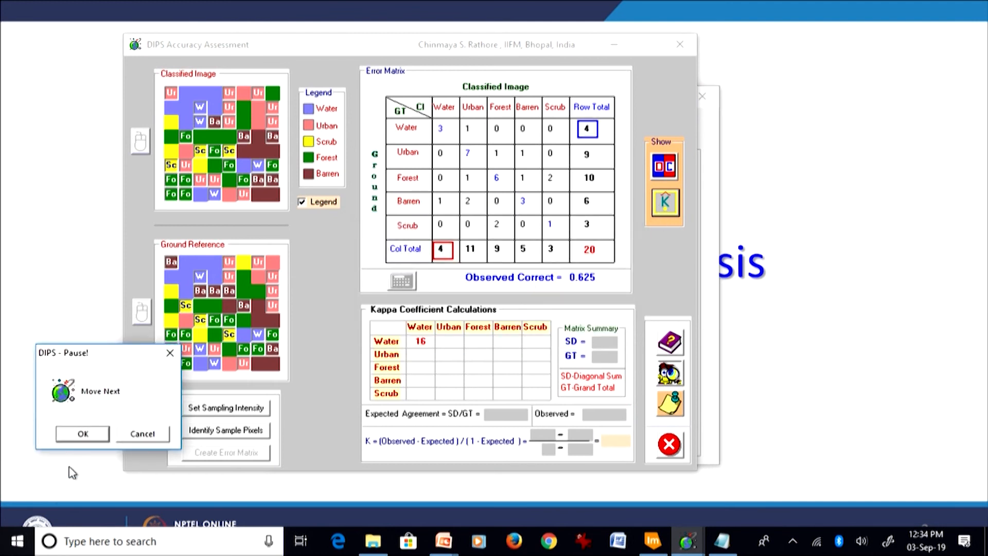
click(87, 435)
click(90, 436)
click(90, 437)
click(91, 436)
click(91, 437)
click(90, 437)
click(91, 436)
click(90, 436)
click(90, 436)
click(90, 436)
click(90, 436)
click(91, 436)
click(90, 436)
click(90, 436)
click(91, 436)
click(91, 436)
click(90, 436)
click(90, 437)
click(91, 436)
click(90, 437)
click(91, 436)
click(90, 436)
click(91, 437)
click(90, 437)
click(91, 437)
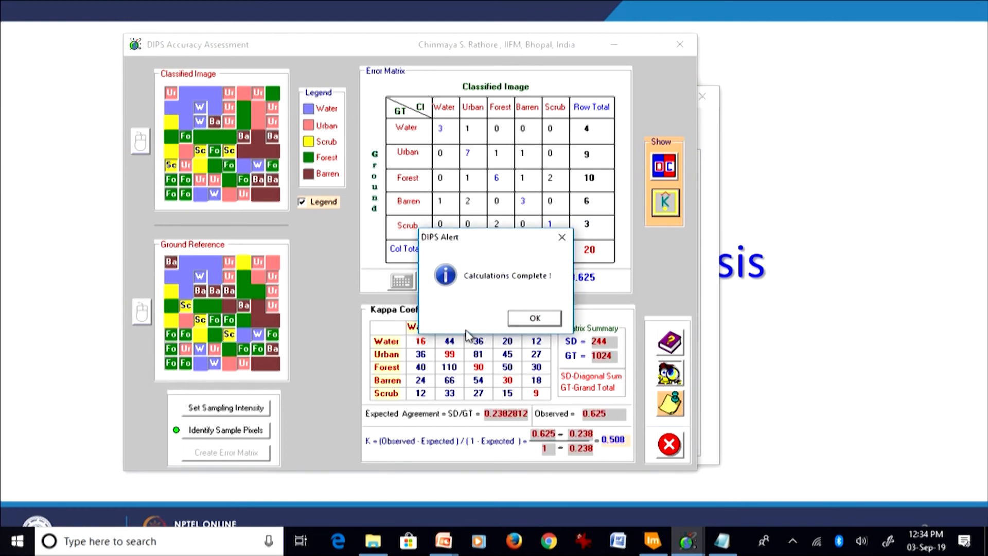
click(534, 319)
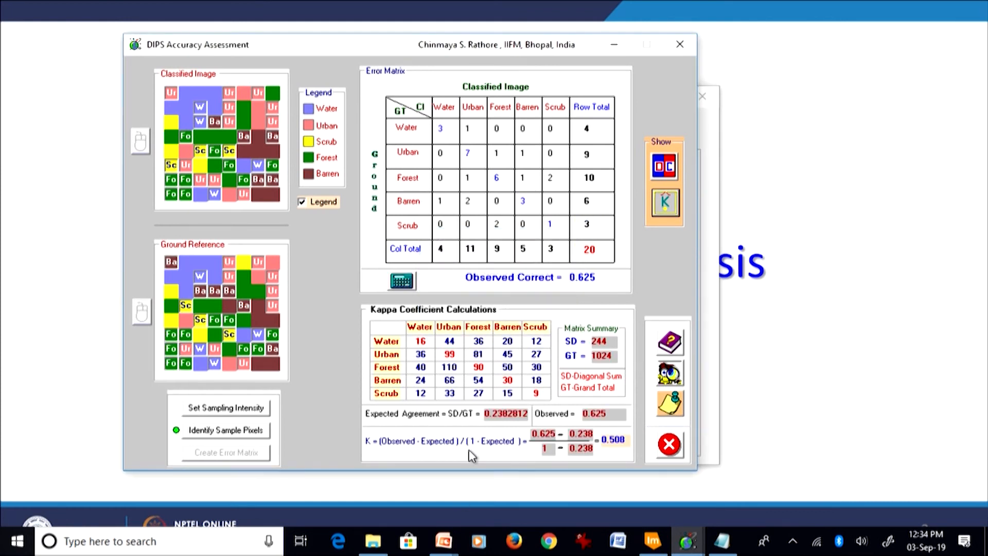